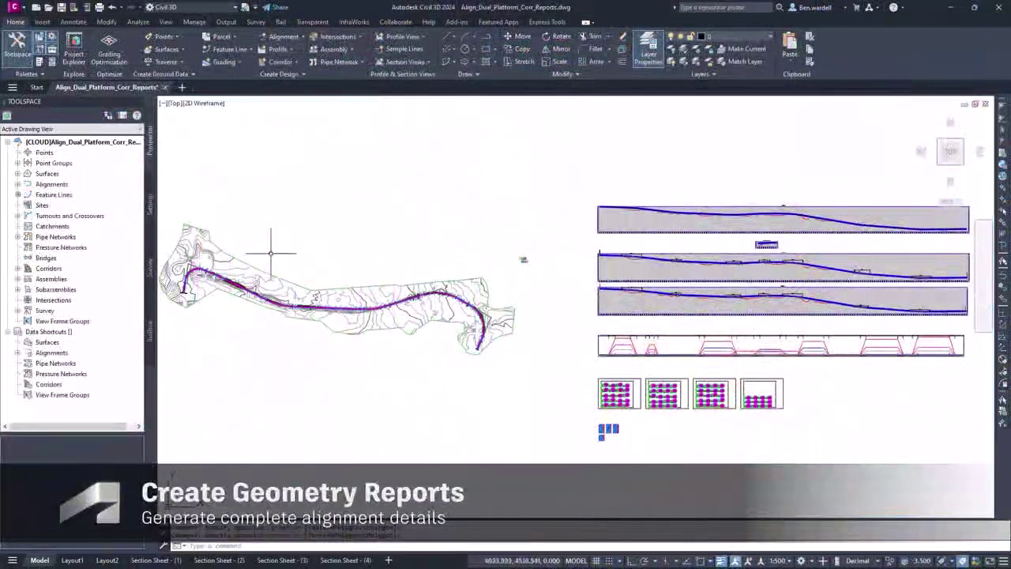
Execute the Station_and_Curve alignment report from the Reports Manager in the Toolbox.
scroll(422, 270, up, 10)
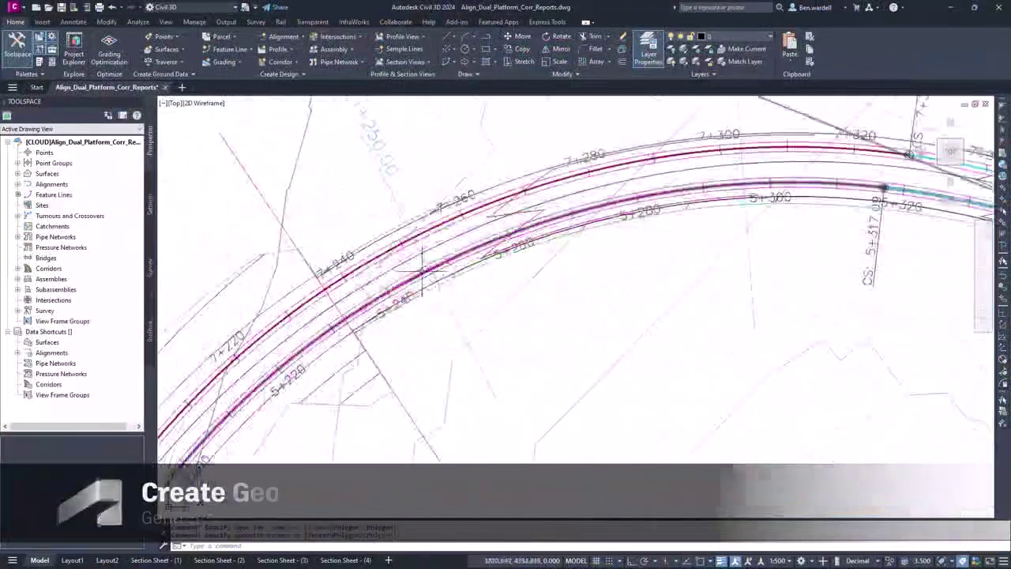
key(Escape)
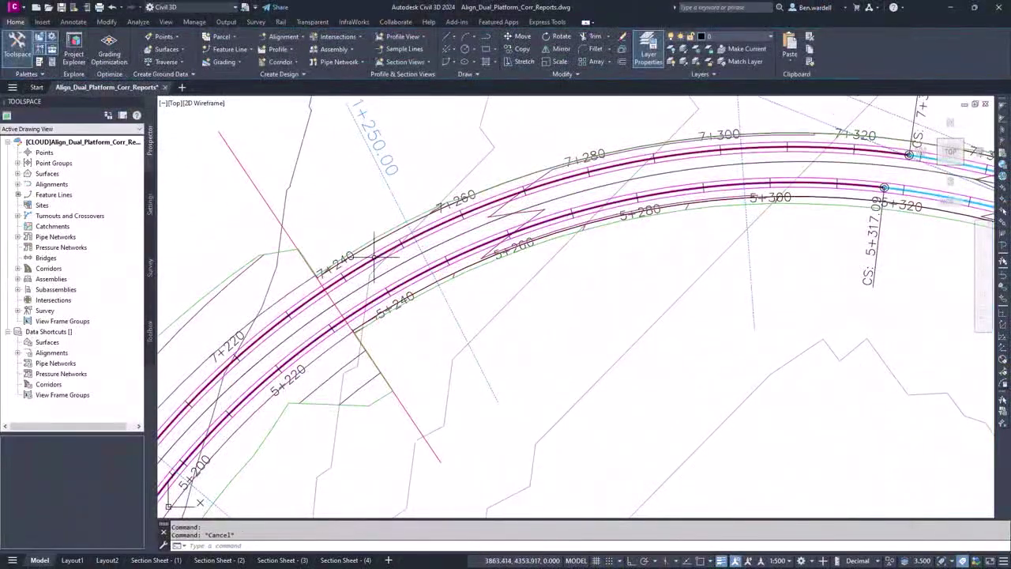
click(150, 330)
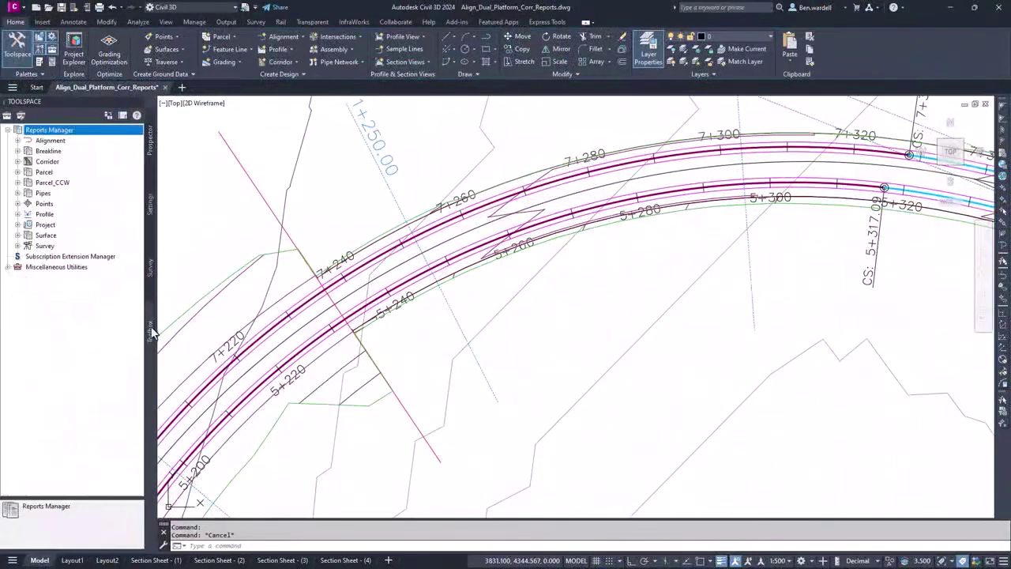
click(17, 140)
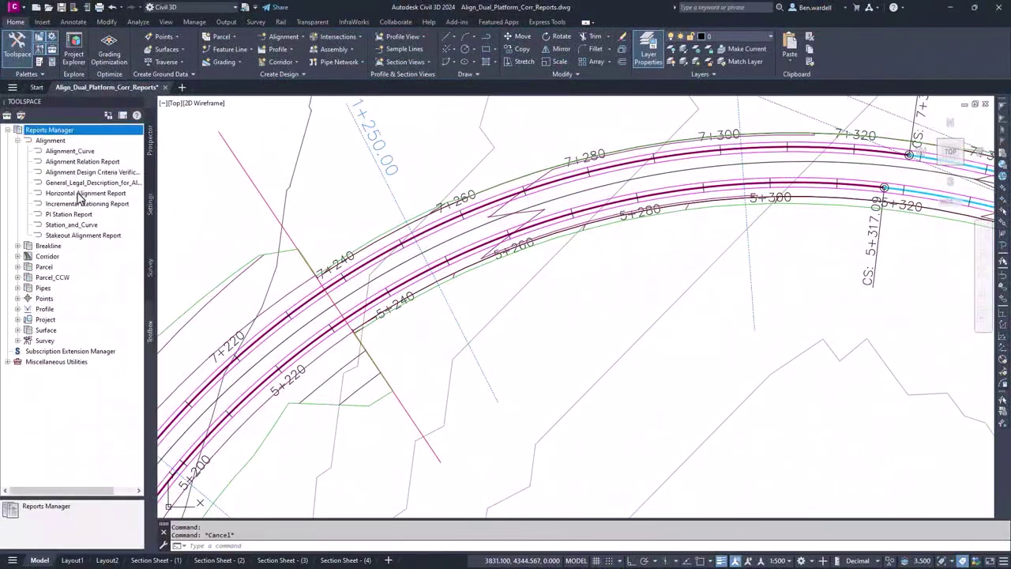
click(79, 226)
right_click(82, 231)
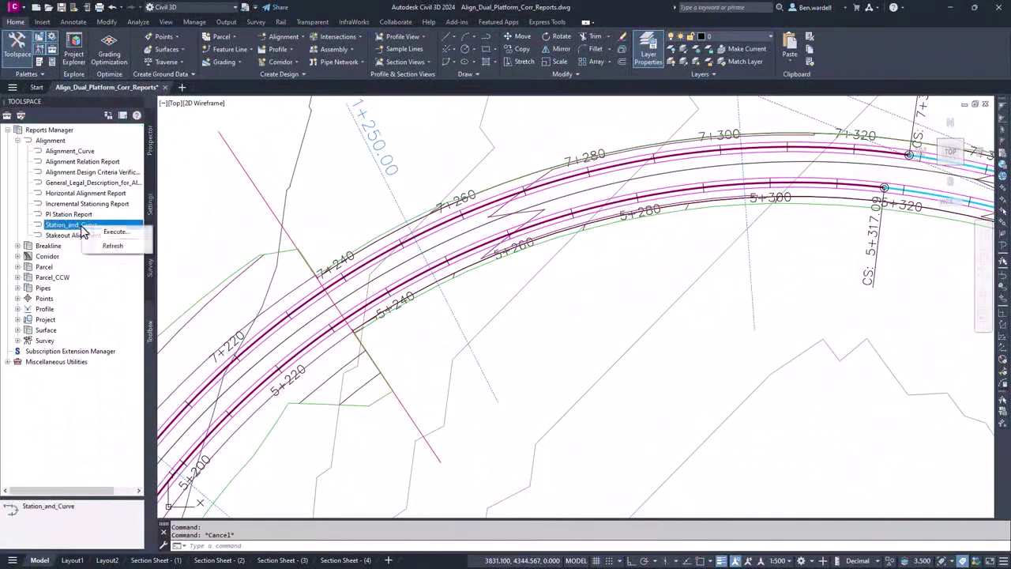
click(119, 235)
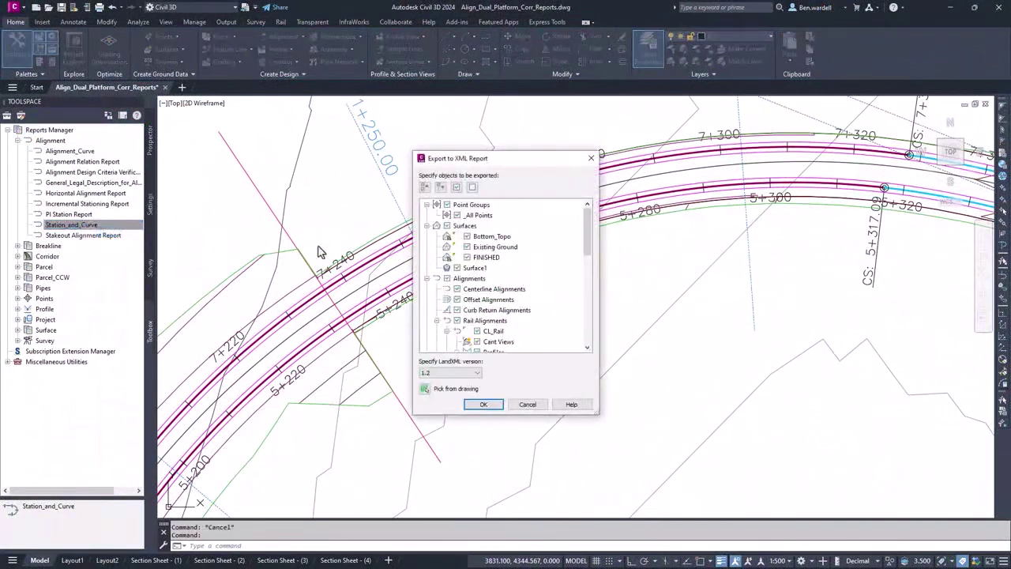
Clear all objects for the XML report export and include only the EB_Rail and WB_Rail alignments.
click(473, 191)
scroll(472, 272, down, 3)
click(476, 278)
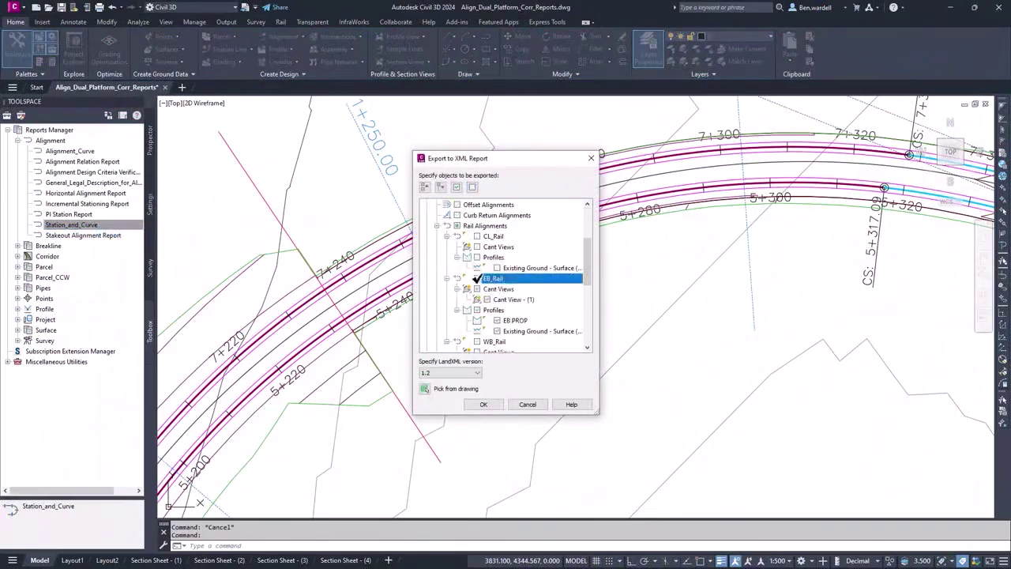
scroll(476, 278, down, 2)
click(477, 278)
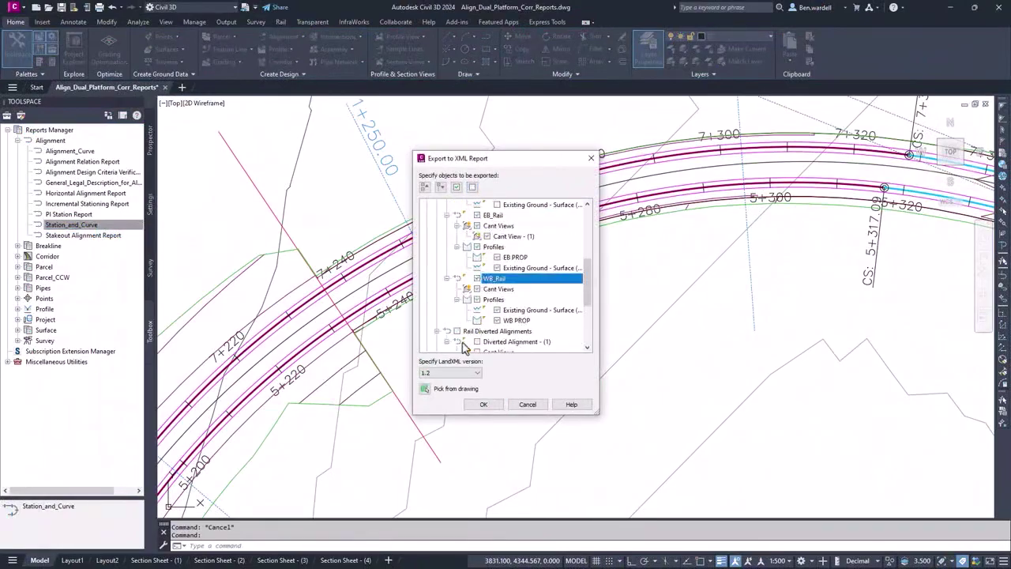
click(484, 404)
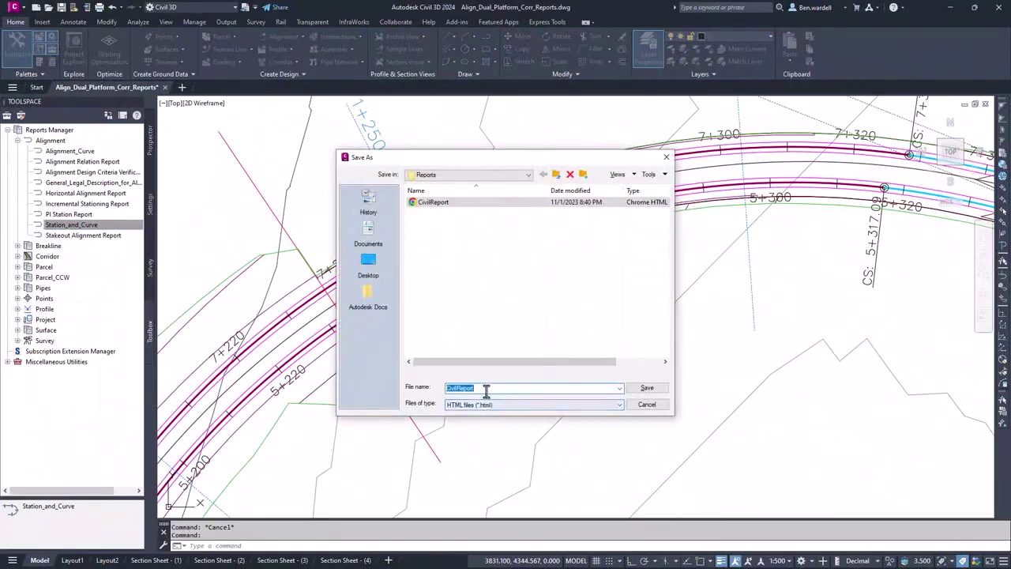
Save the report in the Reports folder as an Excel 97-2003 workbook named EB-WB_alignment.xls.
click(620, 407)
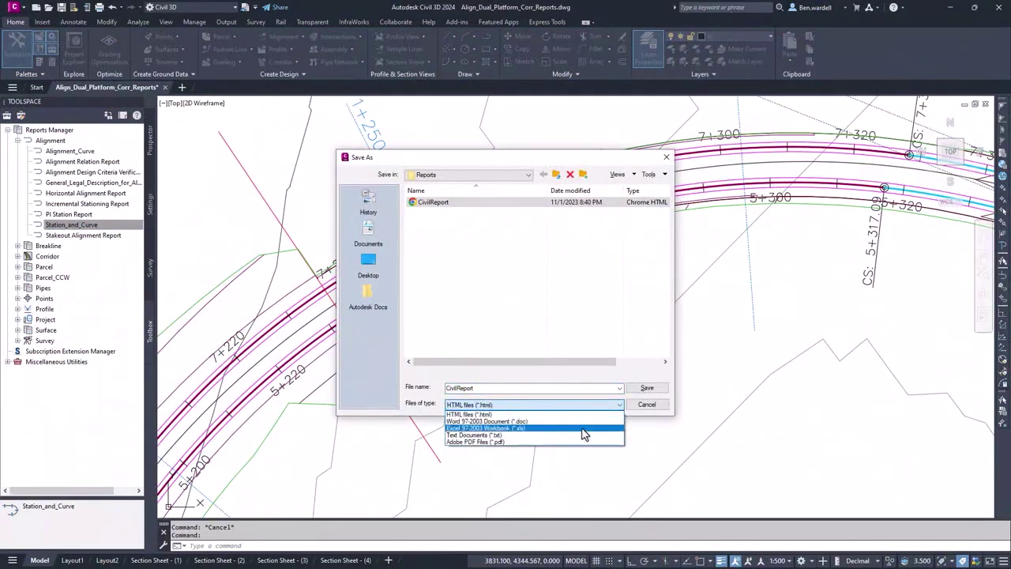
click(534, 426)
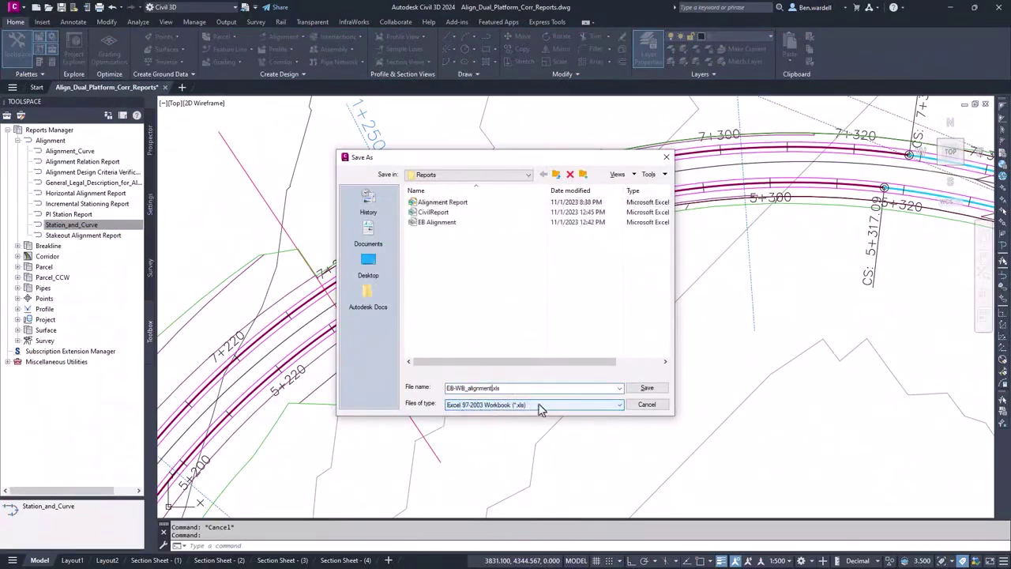
click(643, 392)
Examine the generated Excel report's tangent, spiral and curve data for the EB_Rail and WB_Rail alignments.
scroll(585, 295, down, 5)
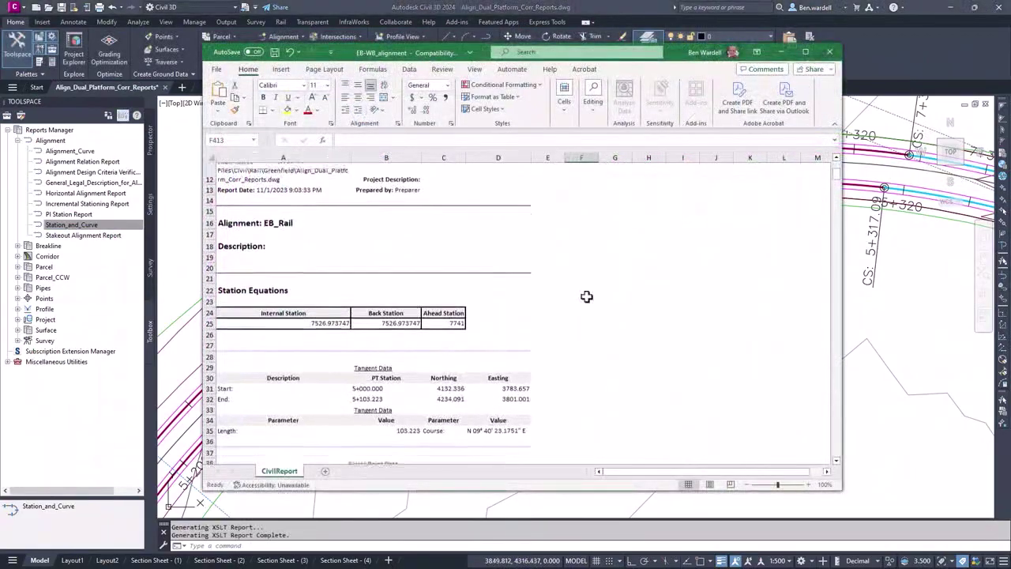
scroll(586, 296, down, 4)
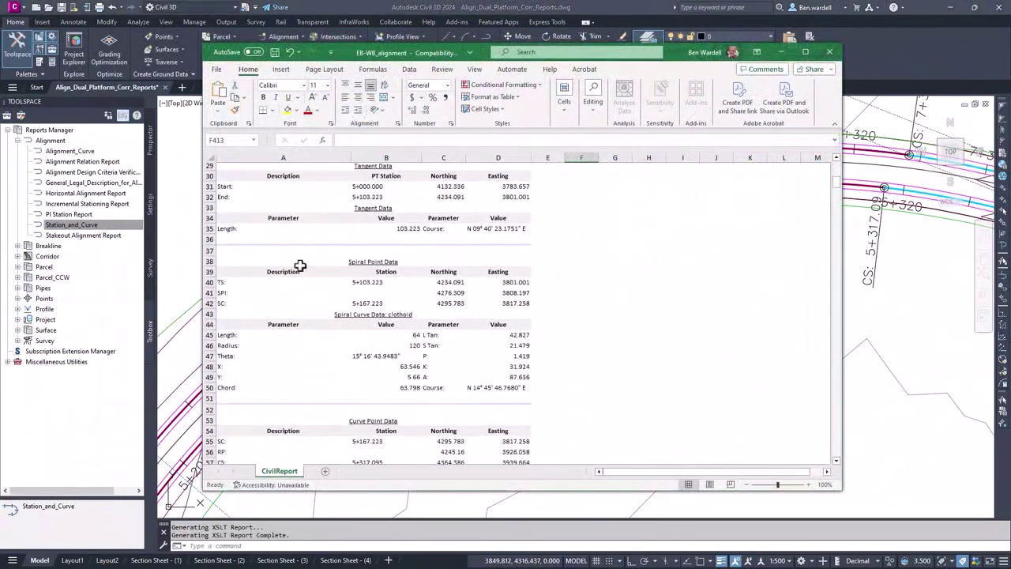
click(282, 262)
drag(282, 261, 277, 390)
click(553, 386)
scroll(561, 373, down, 5)
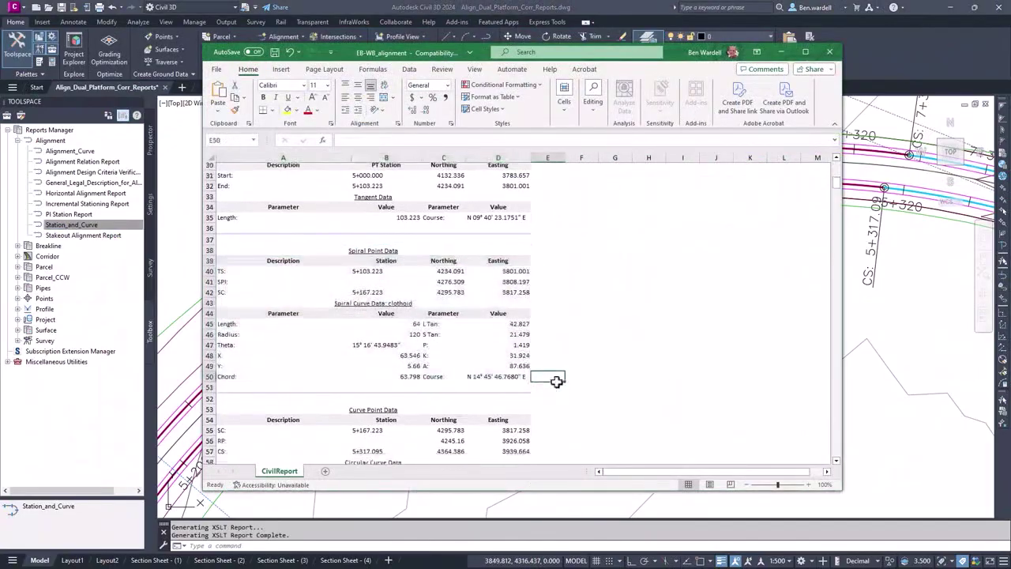
scroll(568, 365, down, 20)
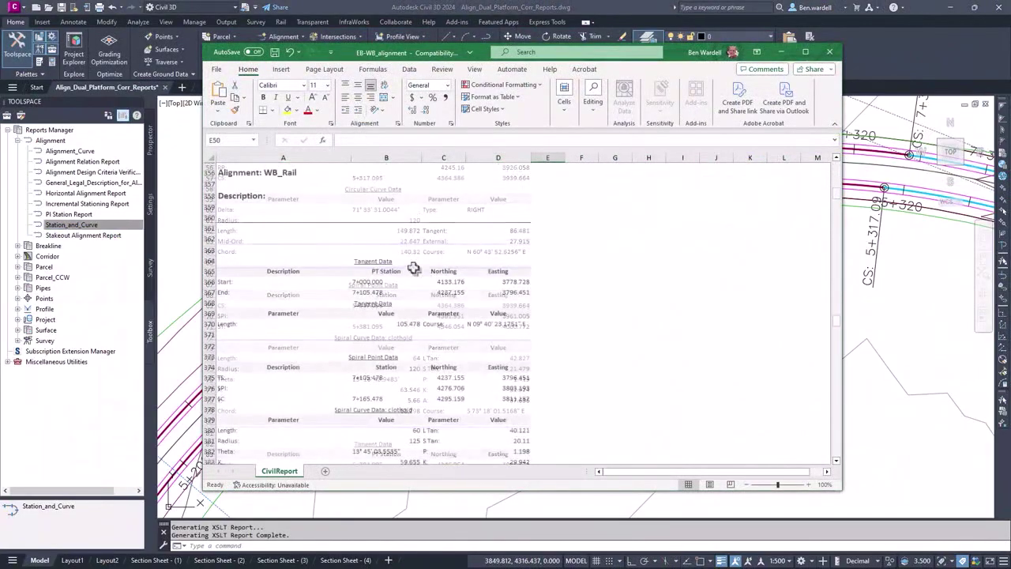
click(410, 263)
scroll(546, 334, down, 5)
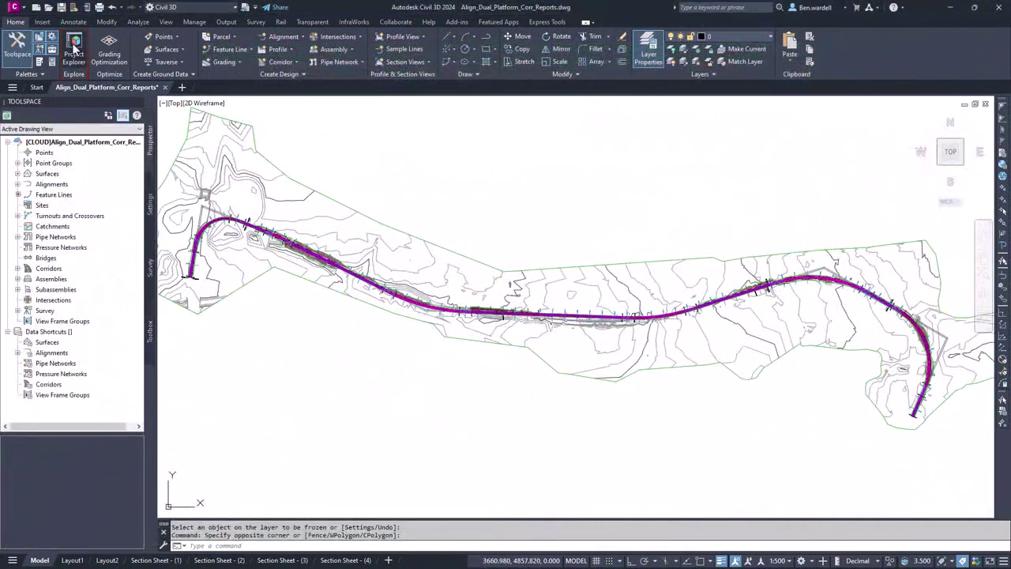
Open Project Explorer and view the PROP CL - spr imp profile under CL_Rail and the drawing's assemblies.
click(74, 50)
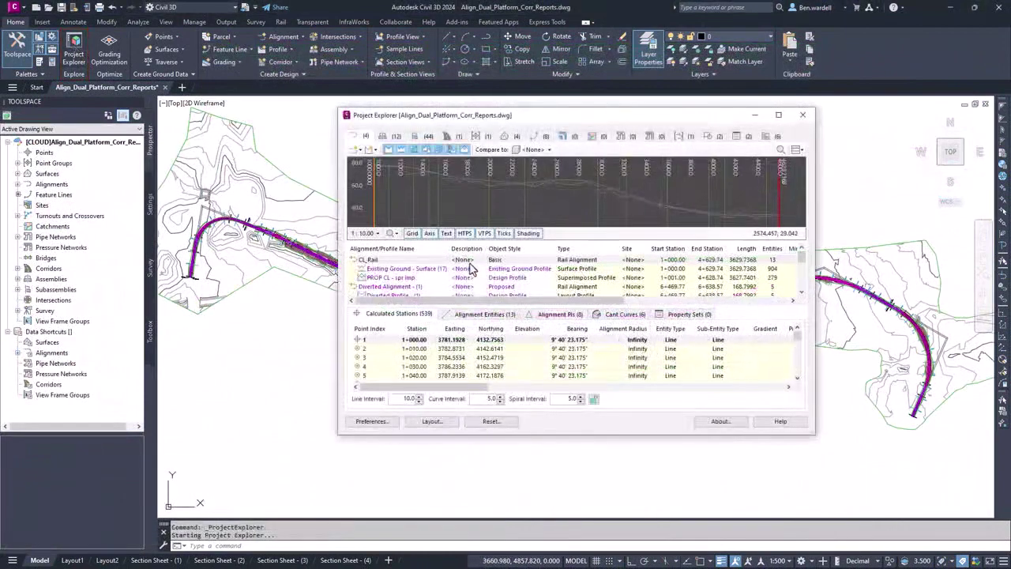
click(403, 278)
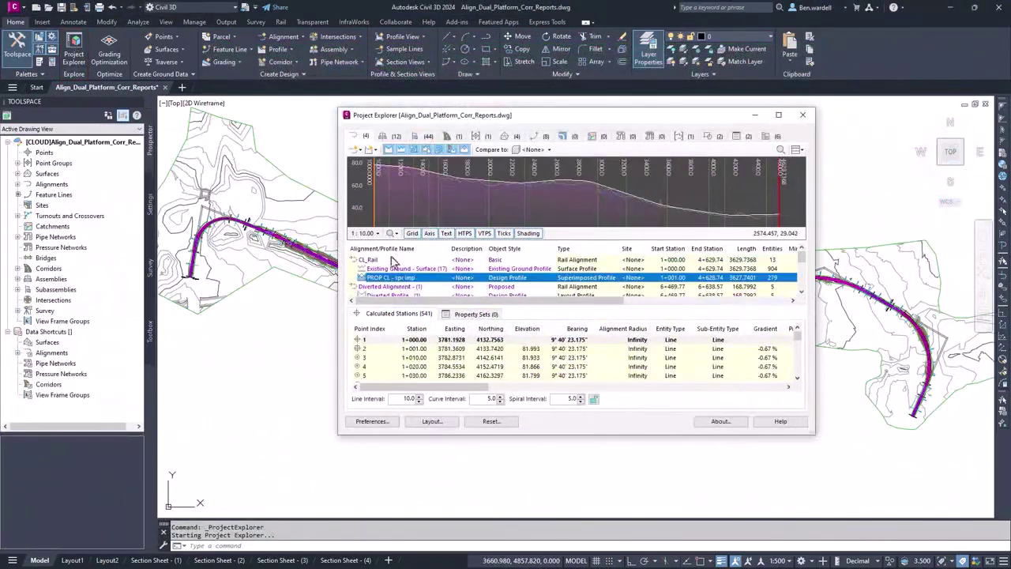
click(392, 137)
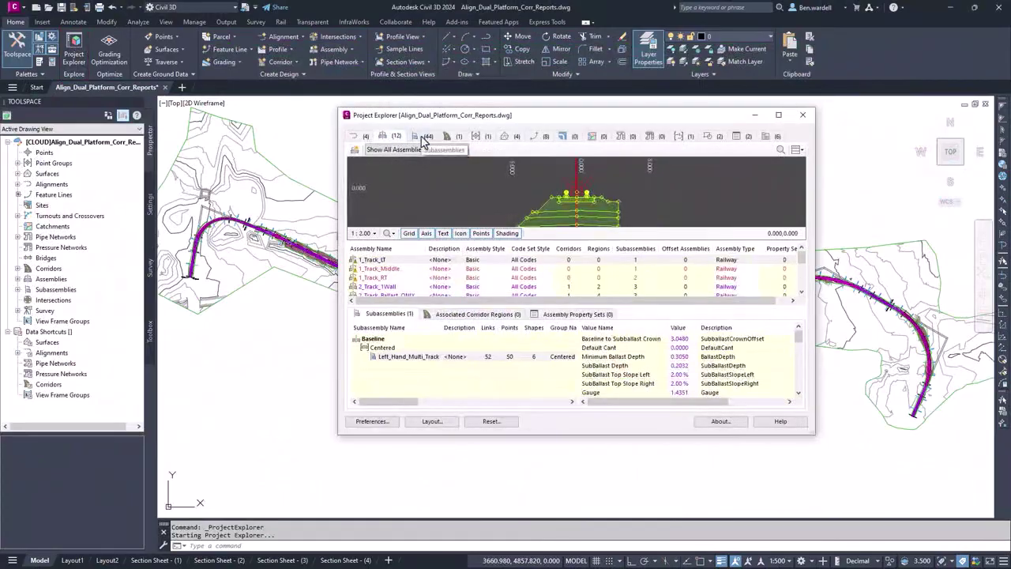
Compare the corridor's cross sections with the Existing Ground surface at successive stations, and view the feature lines.
click(447, 136)
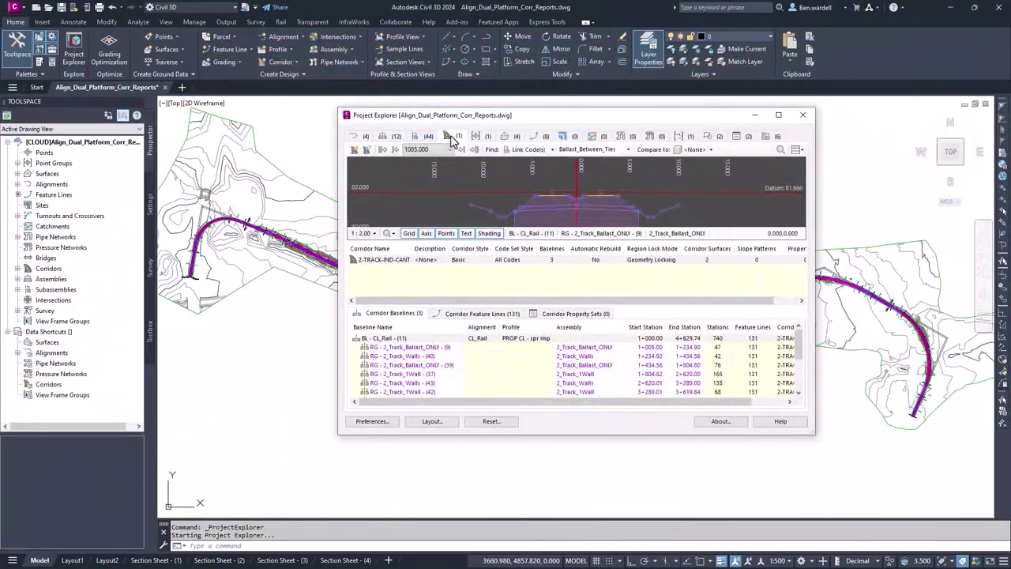
click(710, 150)
mouse_move(707, 176)
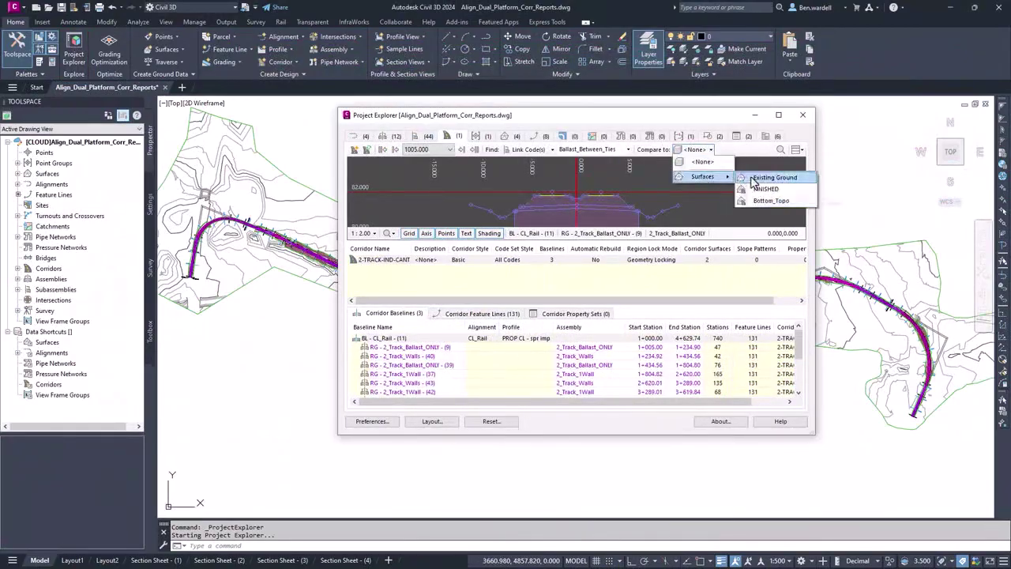
click(753, 179)
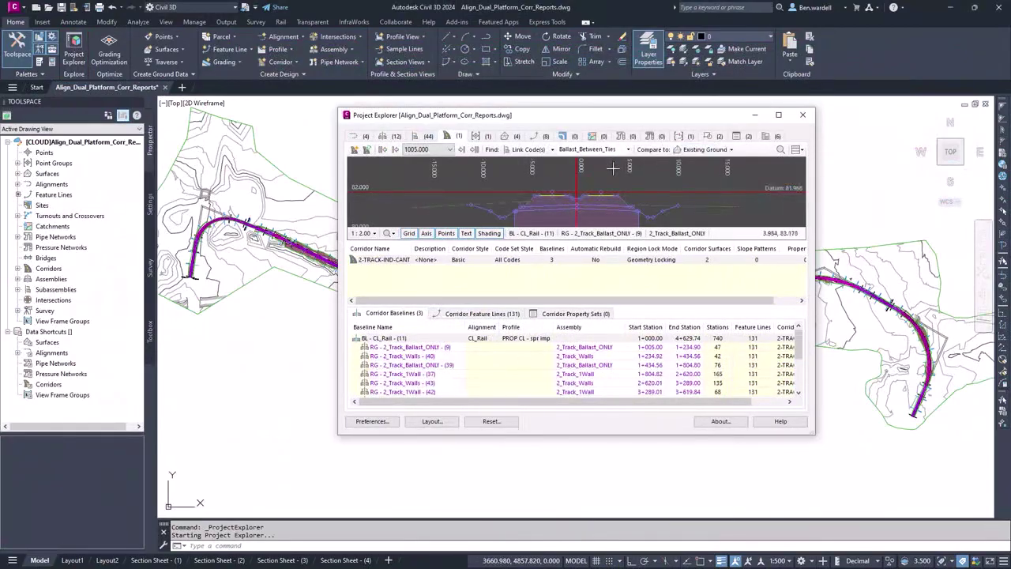
click(461, 150)
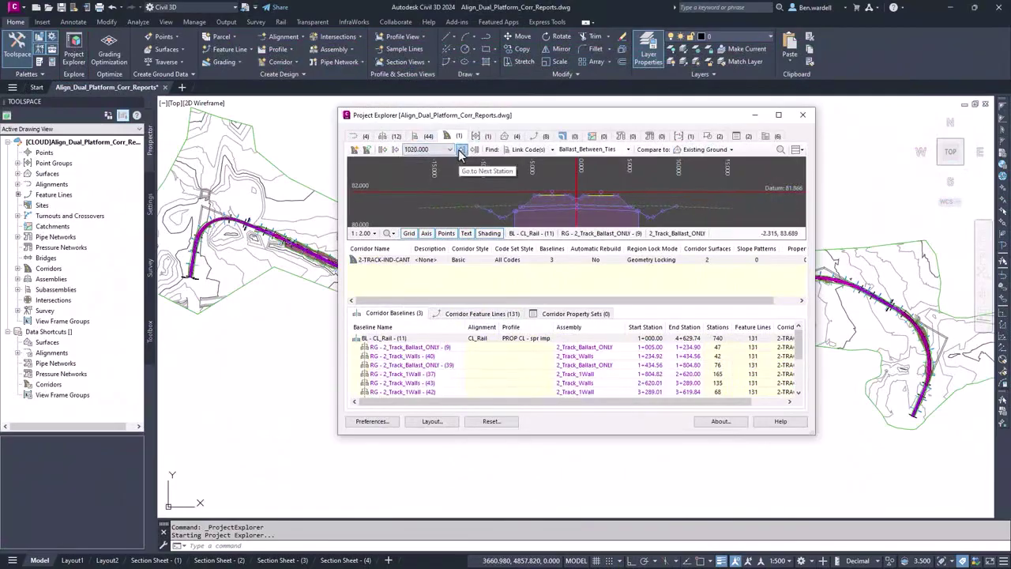
click(461, 151)
click(534, 137)
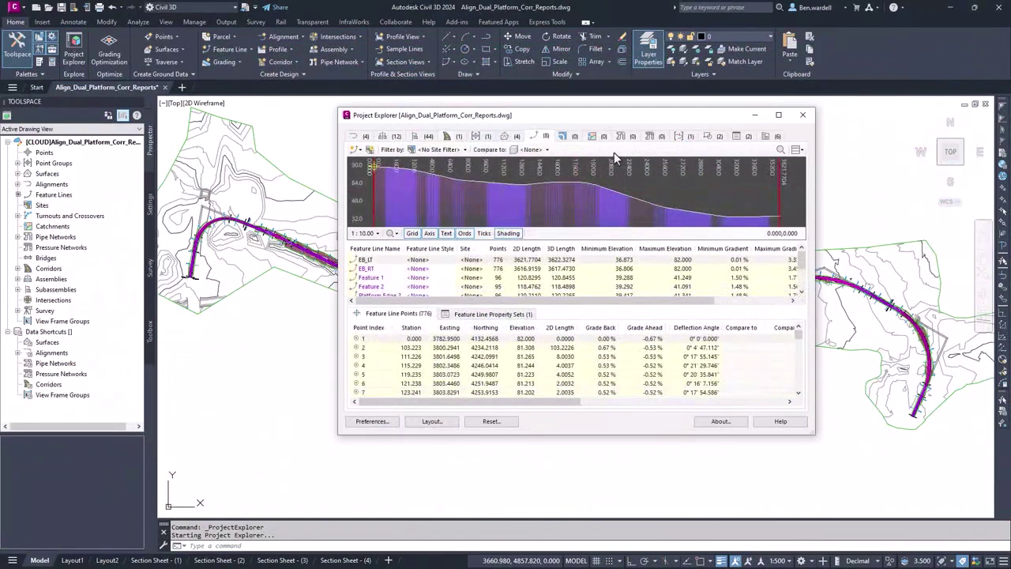
Start a new object set with the action Export to AutoCAD Table(s) in MODEL Space and the Manual action type.
click(765, 137)
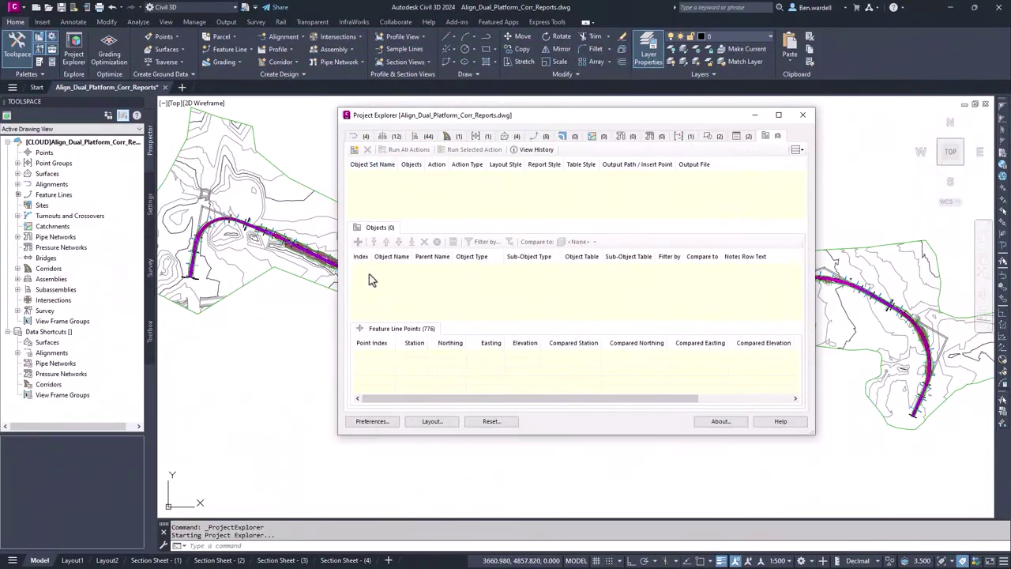
click(355, 150)
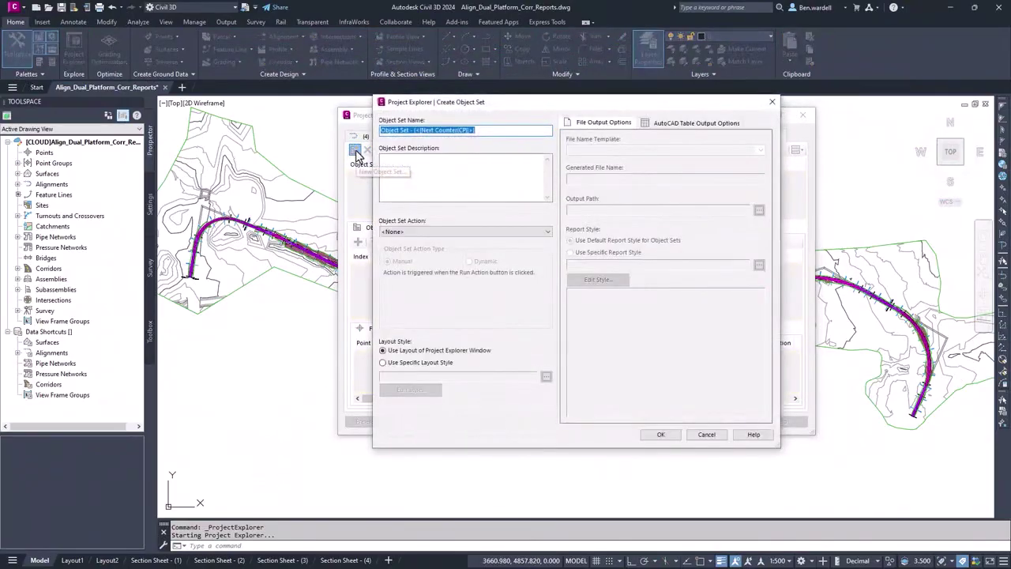
click(545, 231)
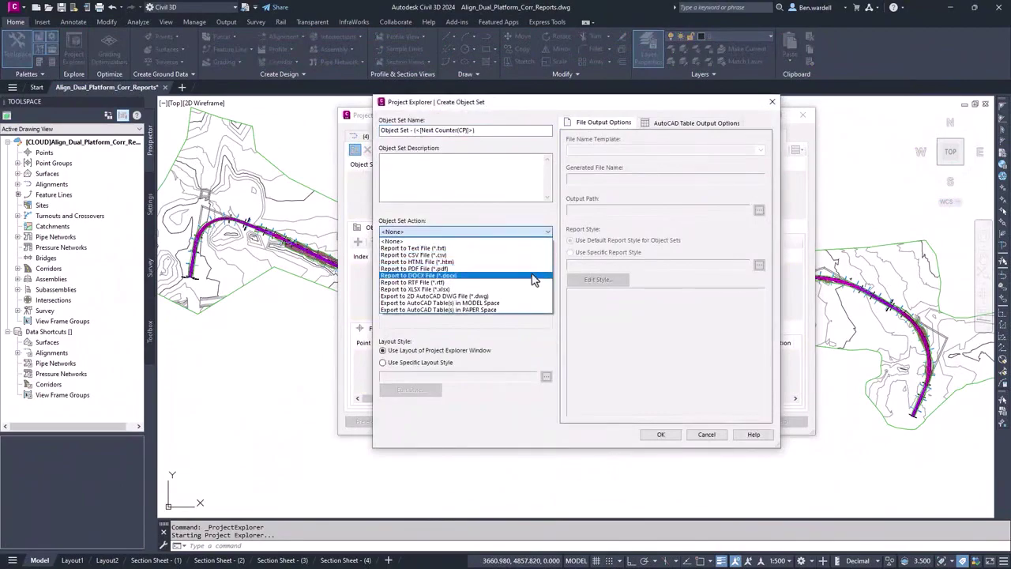
click(491, 303)
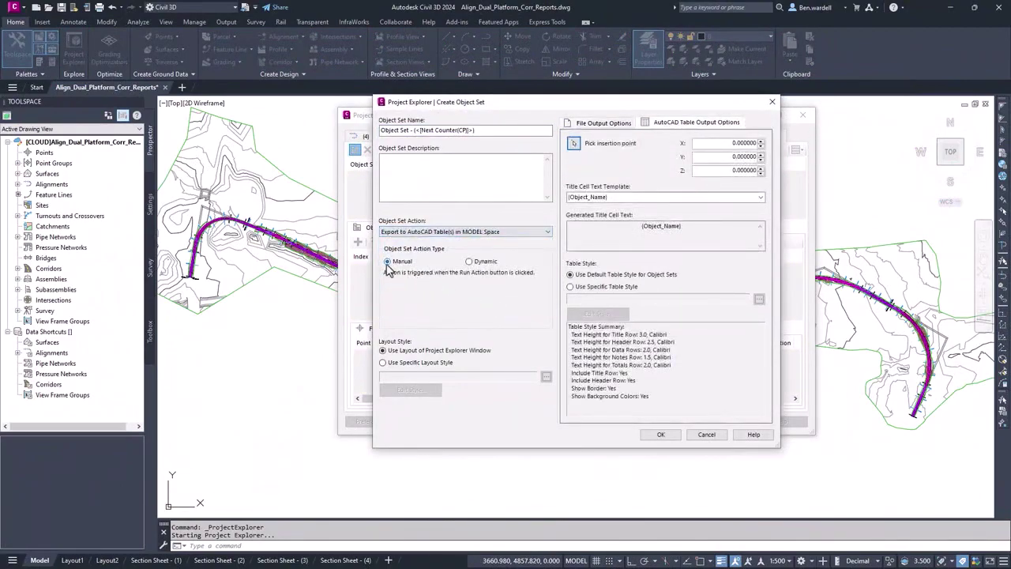
click(470, 262)
click(388, 261)
Place the table insertion point in the empty area south of the alignment's west end, at about X 3863.5, Y 3030.7.
click(574, 144)
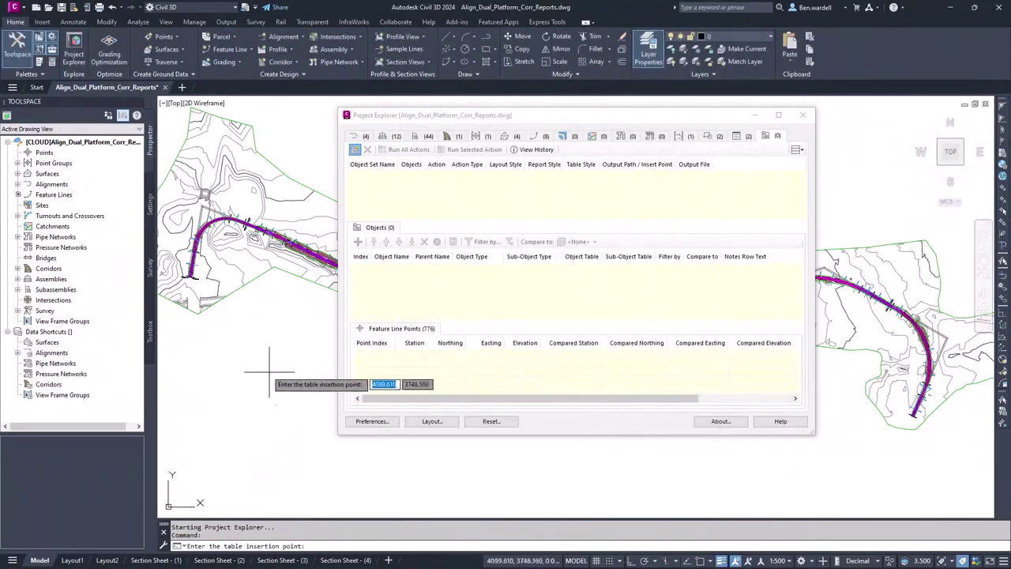
scroll(266, 370, down, 5)
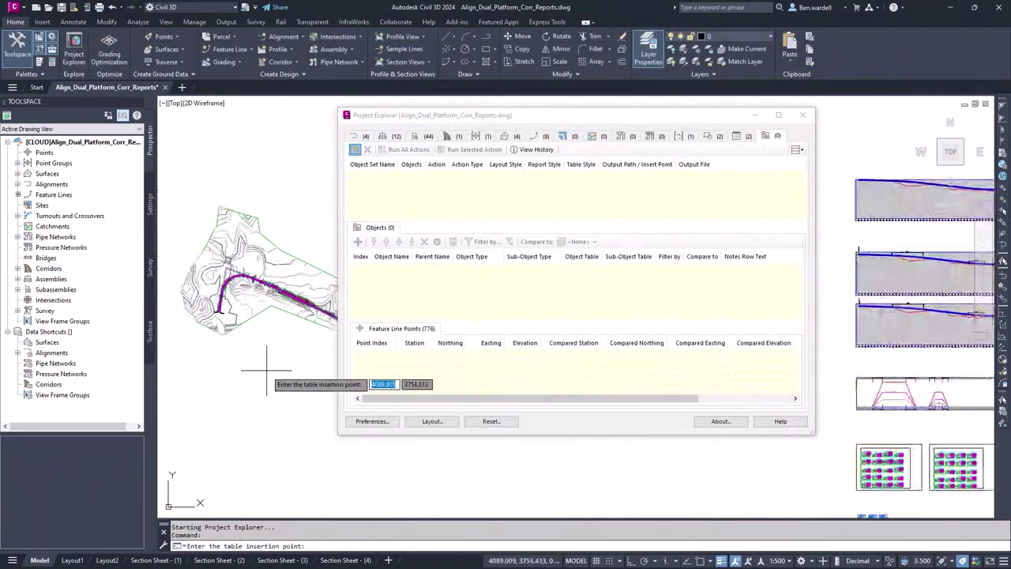
click(244, 439)
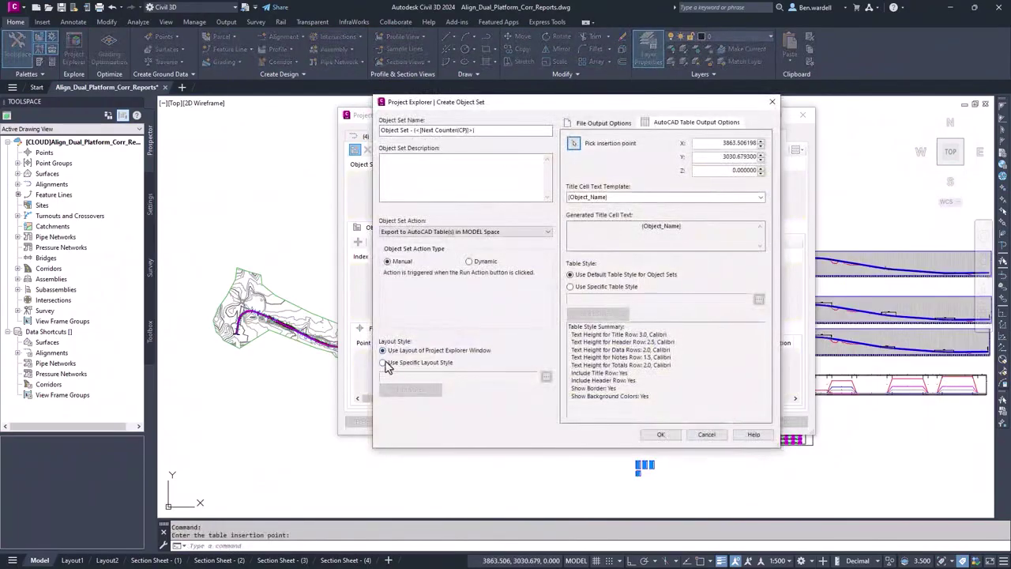
Use a specific layout style for the object set and open its column layout for Alignment Entities for editing.
click(383, 364)
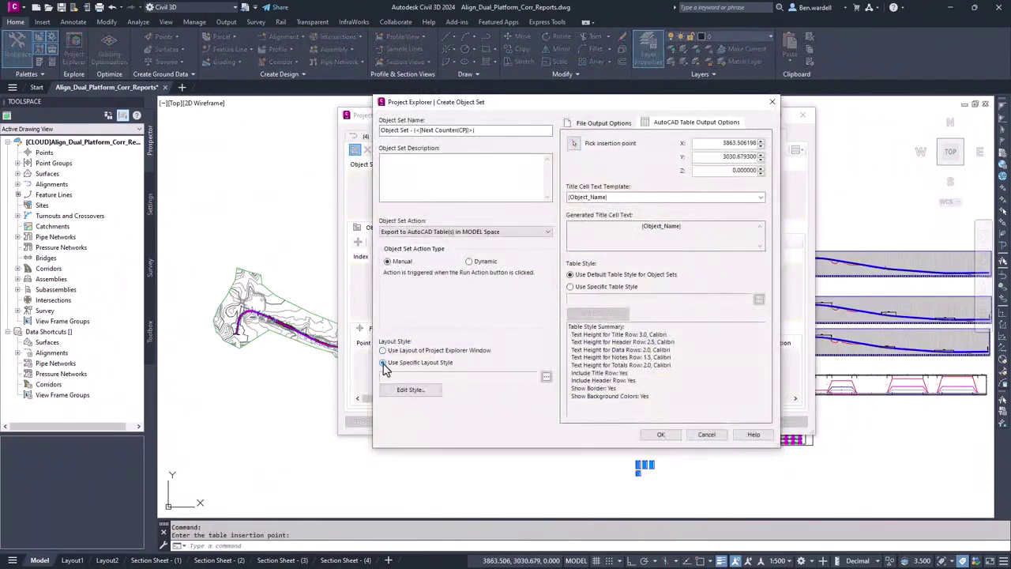
click(409, 392)
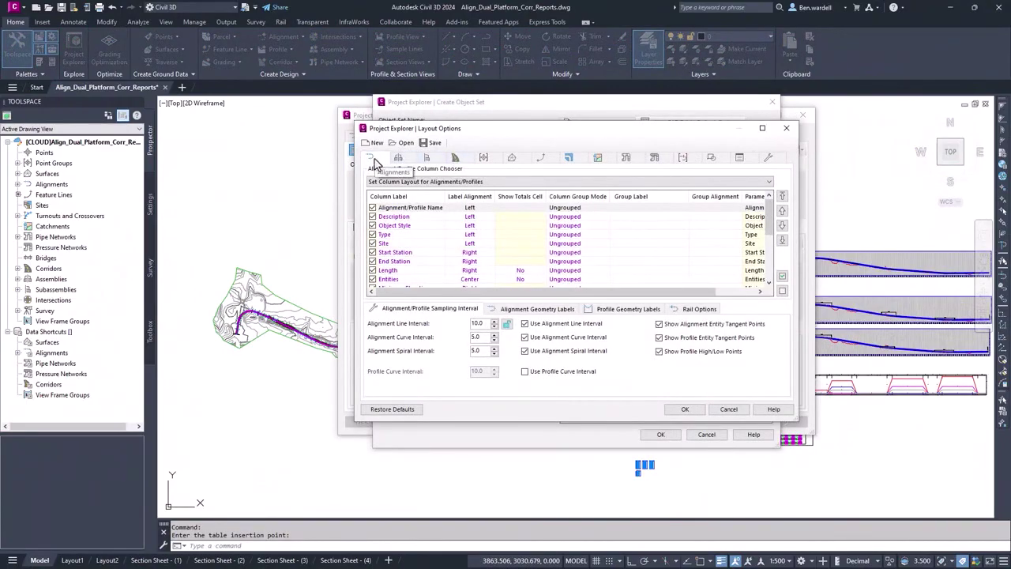
click(770, 183)
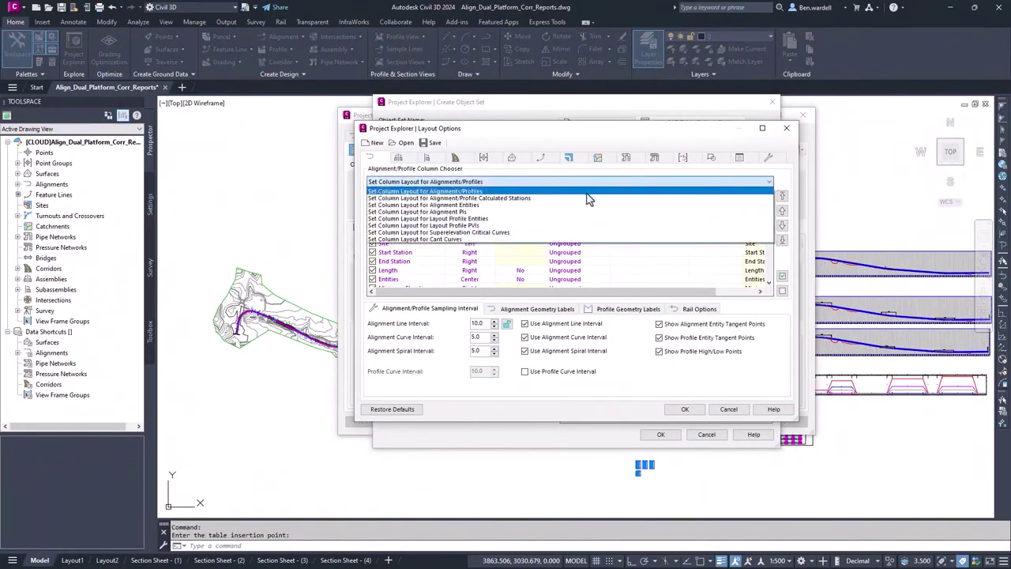
click(472, 206)
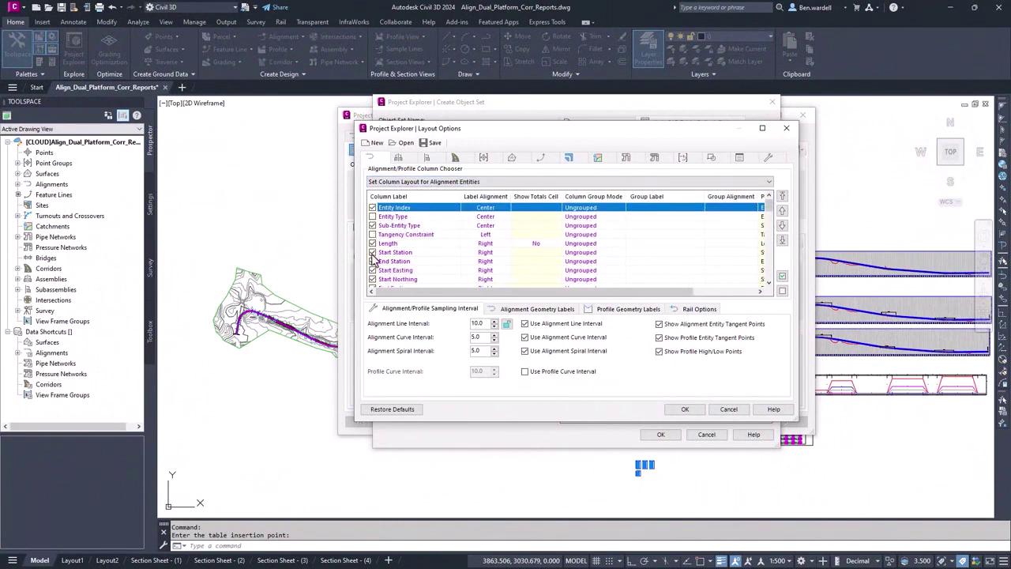
Move the Design Speed column up in the Track Data.xmpt Alignment Entities layout, directly below Through Point 2 Easting.
scroll(569, 245, down, 3)
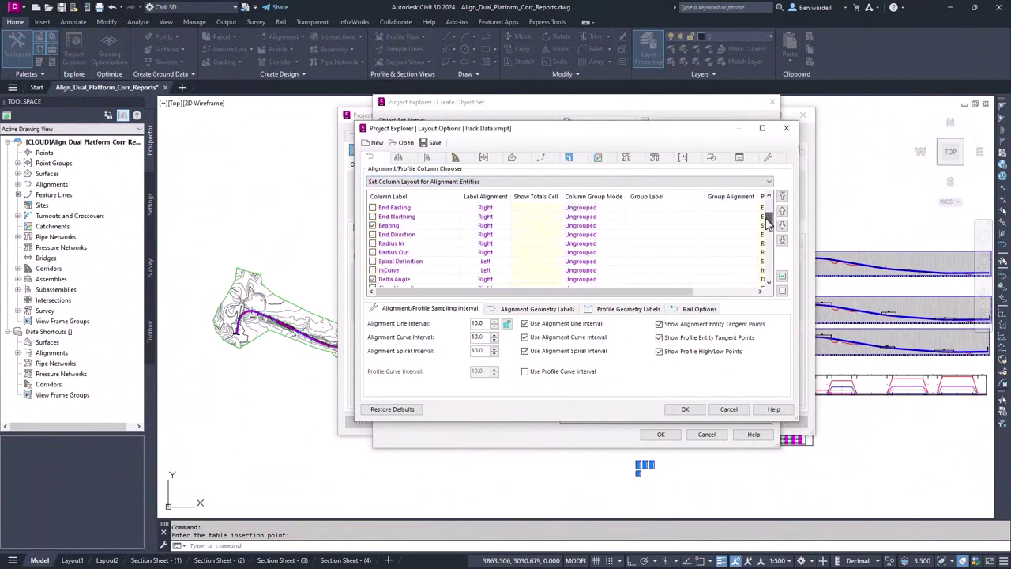
drag(768, 223, 744, 279)
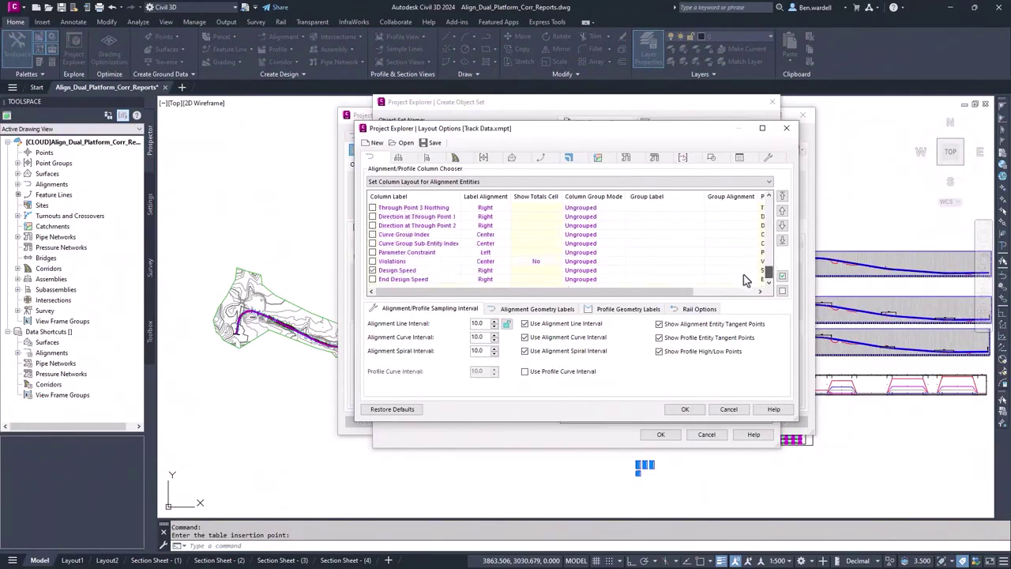
click(407, 271)
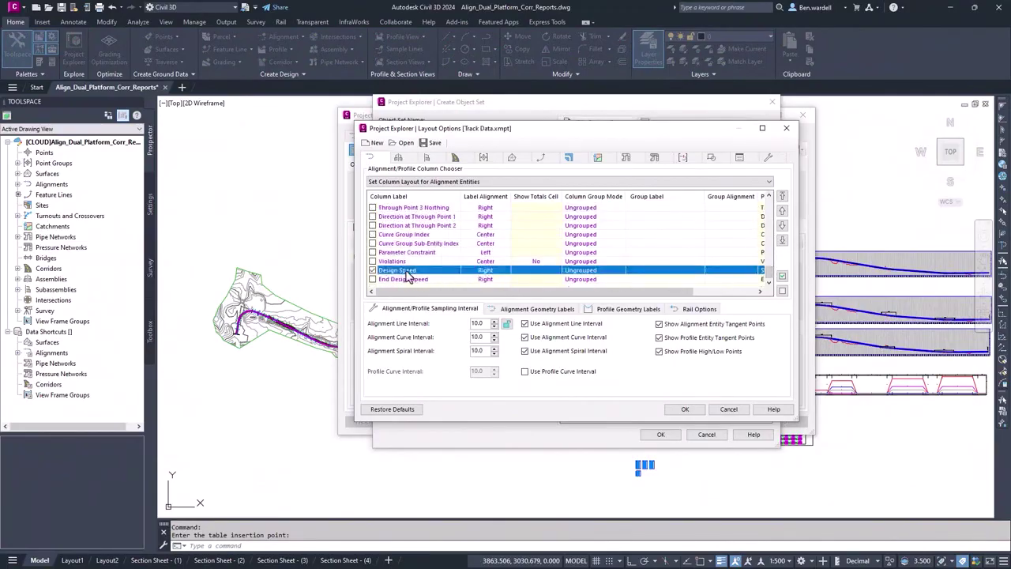
click(781, 212)
click(782, 212)
click(782, 212)
click(782, 211)
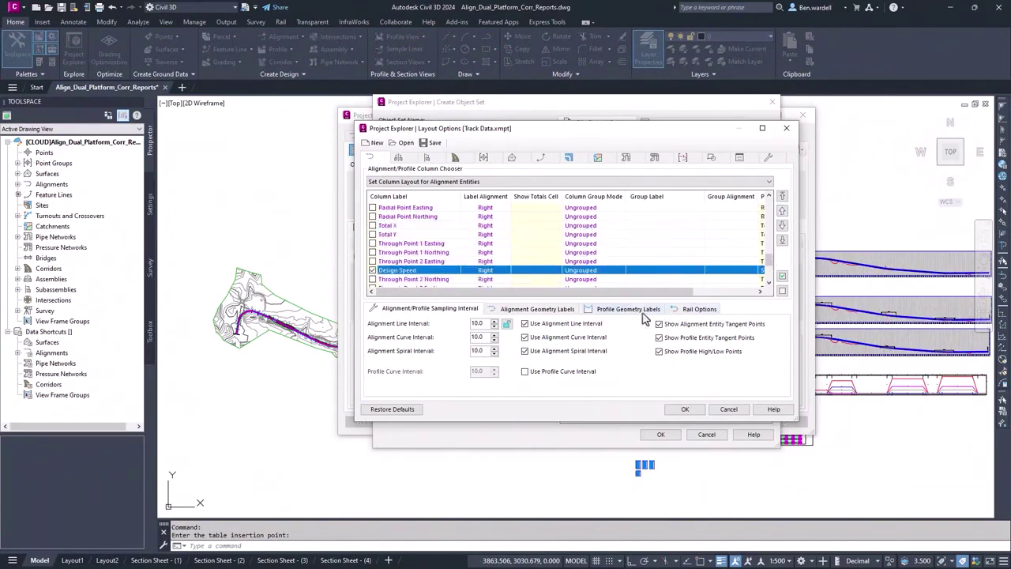
Review the layout style's alignment geometry labels, profile geometry labels and rail cant display options.
click(493, 314)
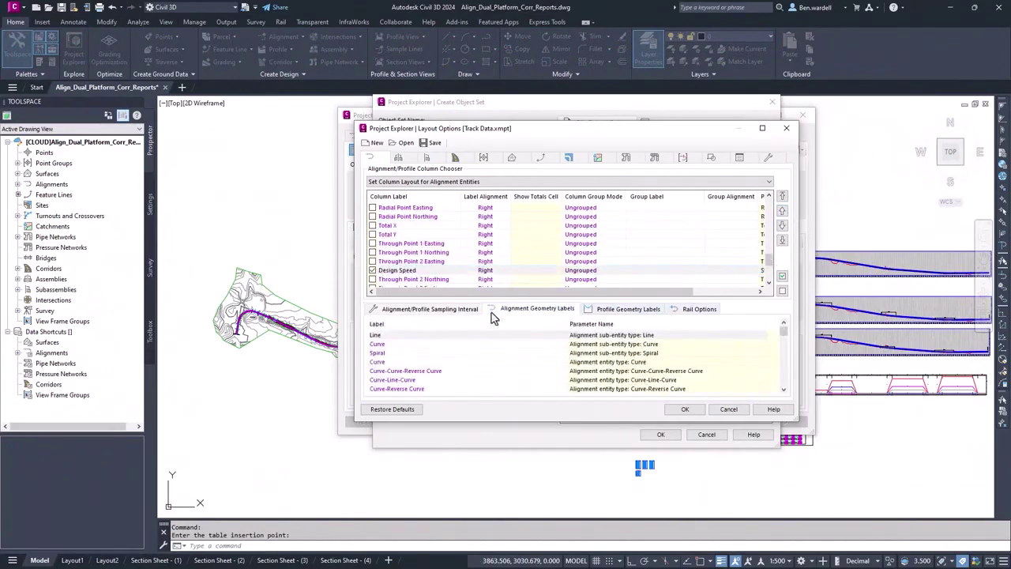
click(623, 312)
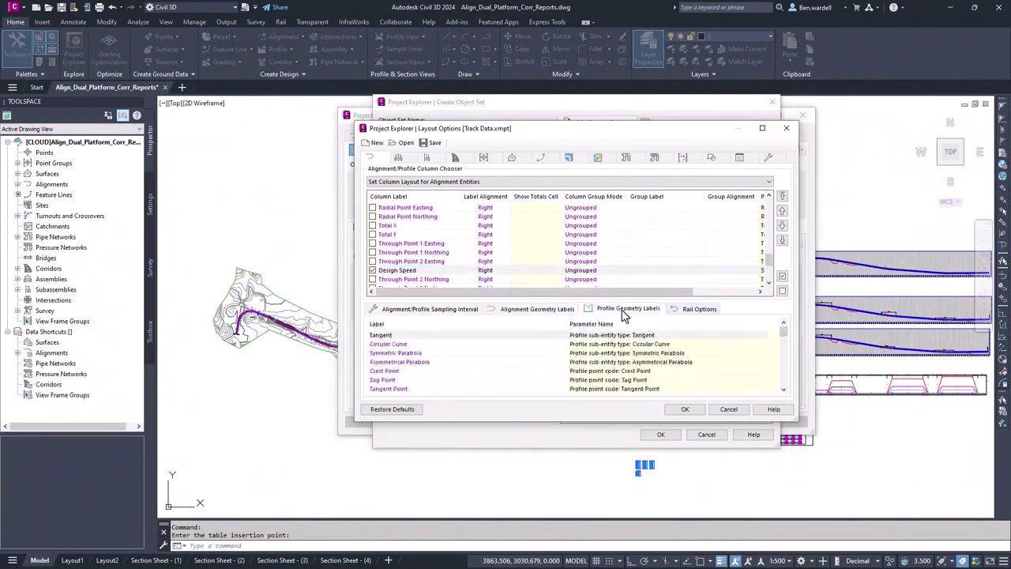
click(686, 312)
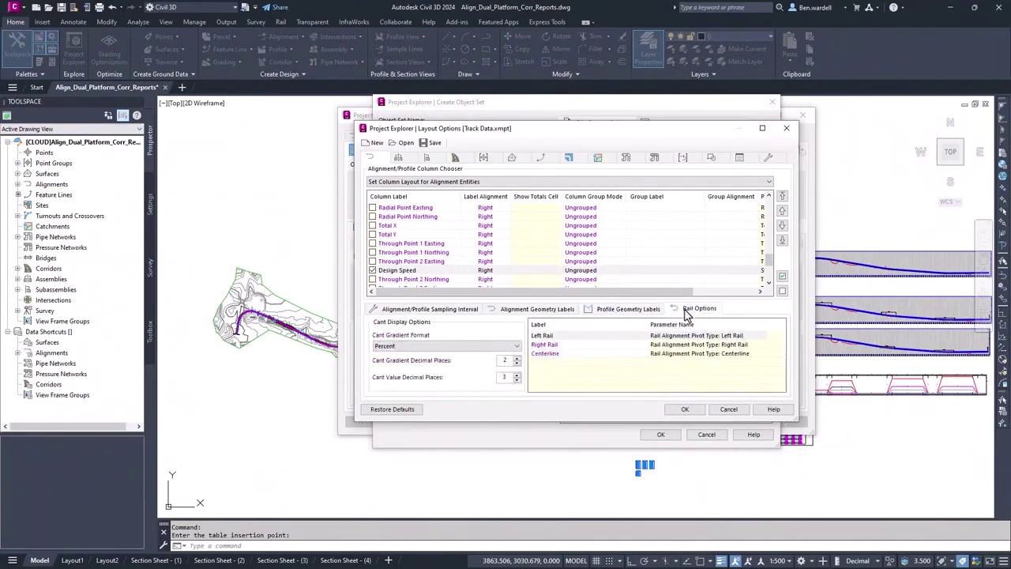
Rename the Begin Station column to Station in the layout style's Cant Curves column layout.
click(769, 182)
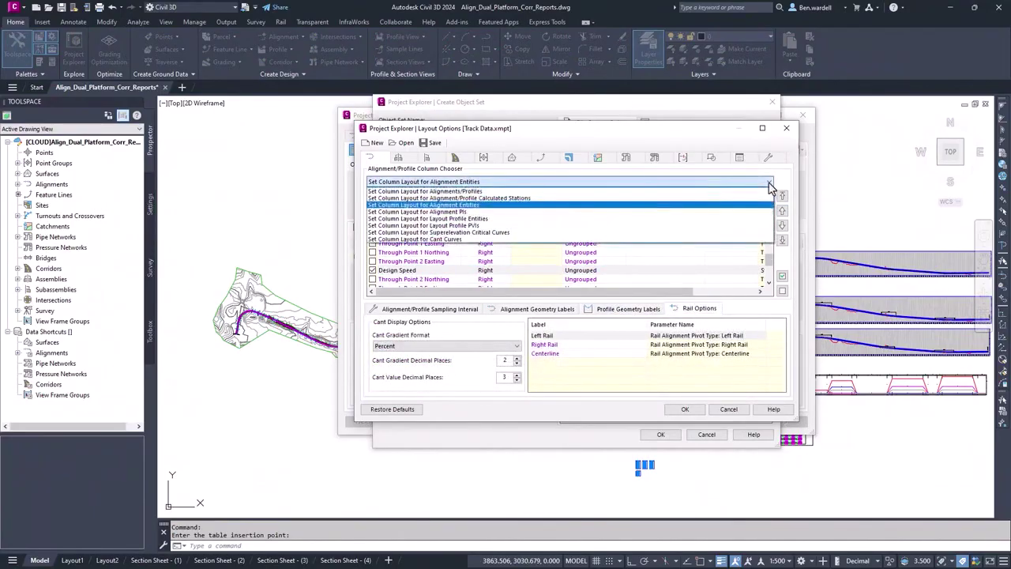
click(734, 238)
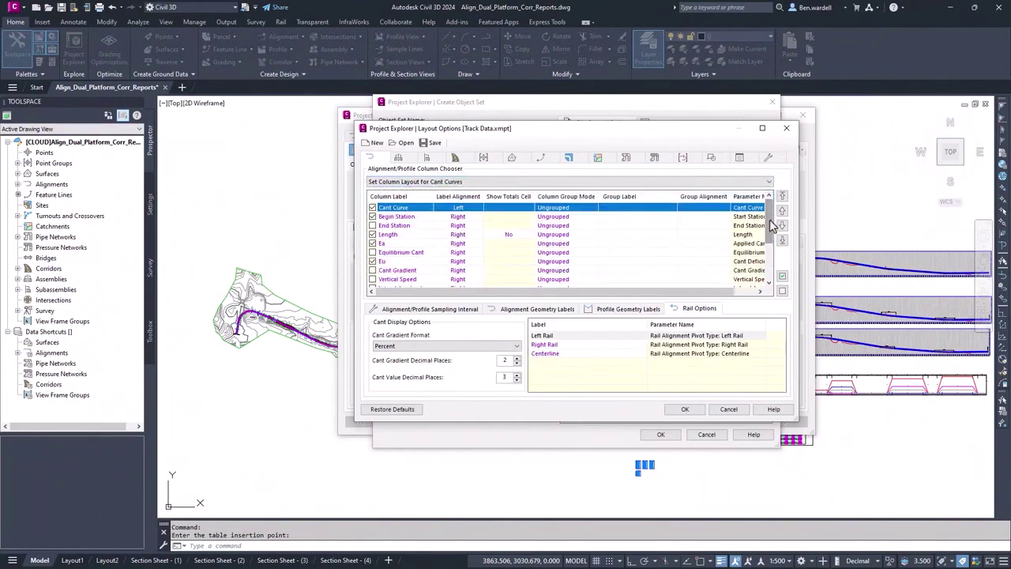
mouse_move(770, 226)
mouse_down()
mouse_move(766, 263)
mouse_move(767, 229)
mouse_up()
double_click(397, 217)
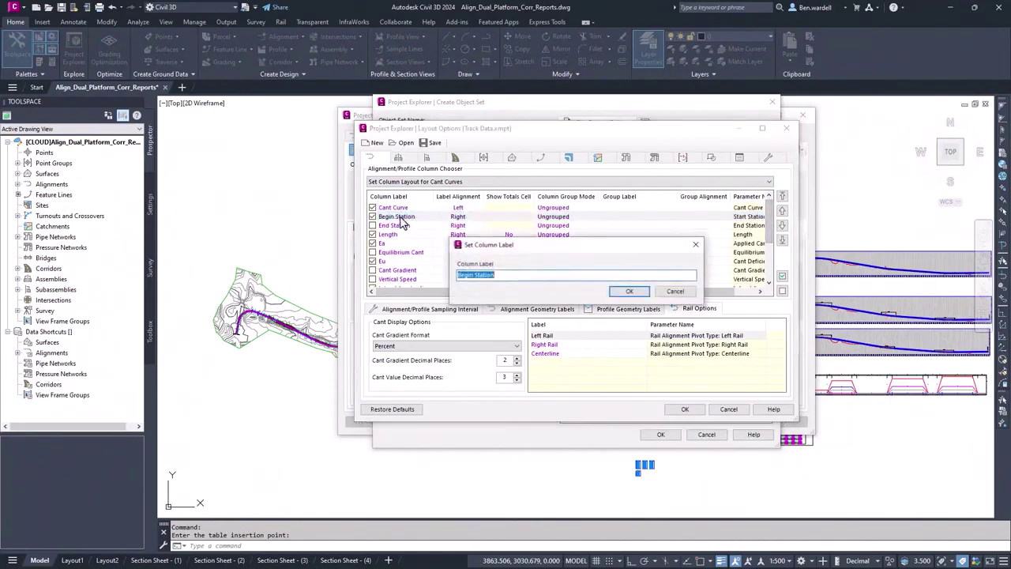
drag(473, 275, 454, 278)
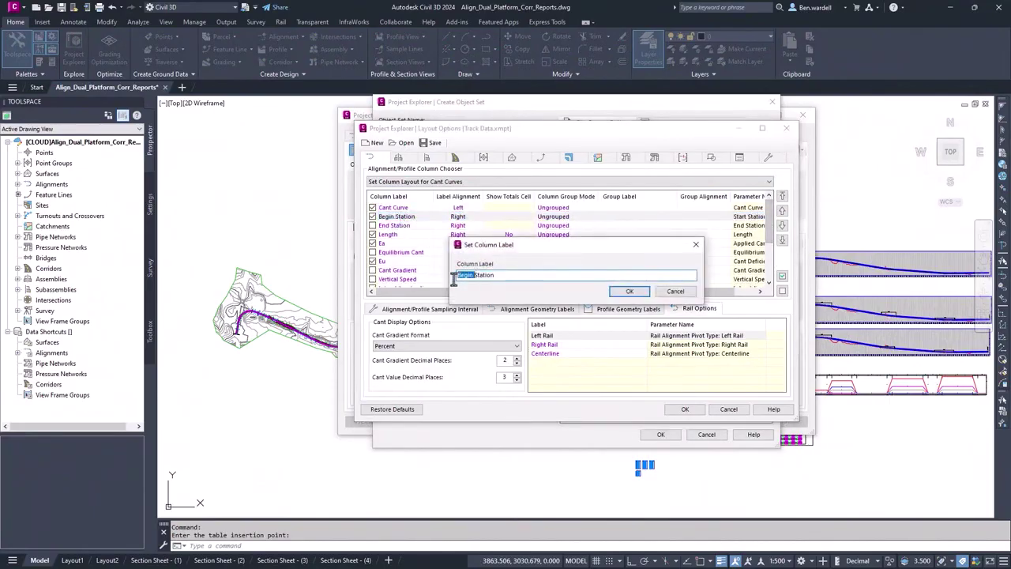
key(Delete)
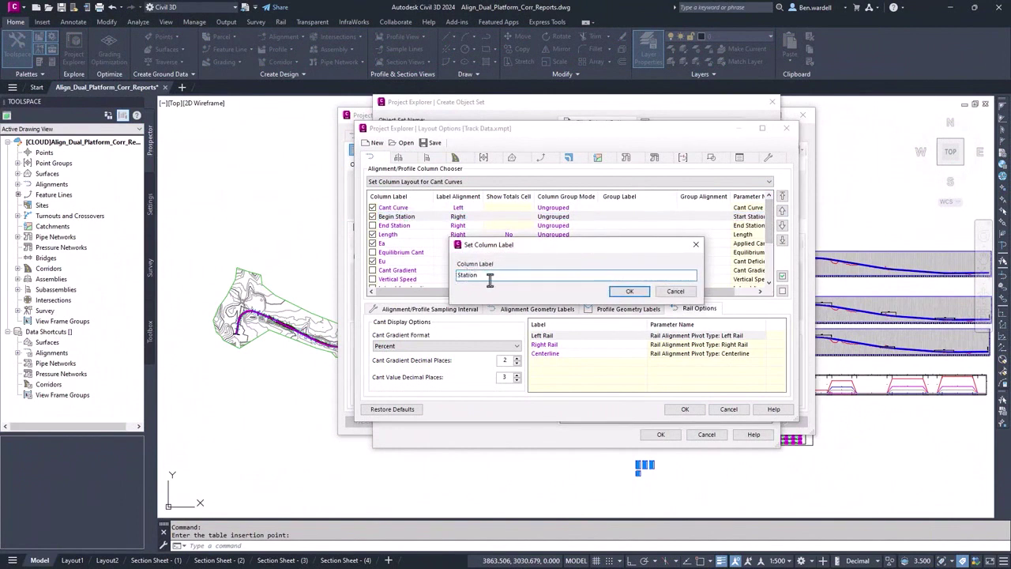
click(626, 293)
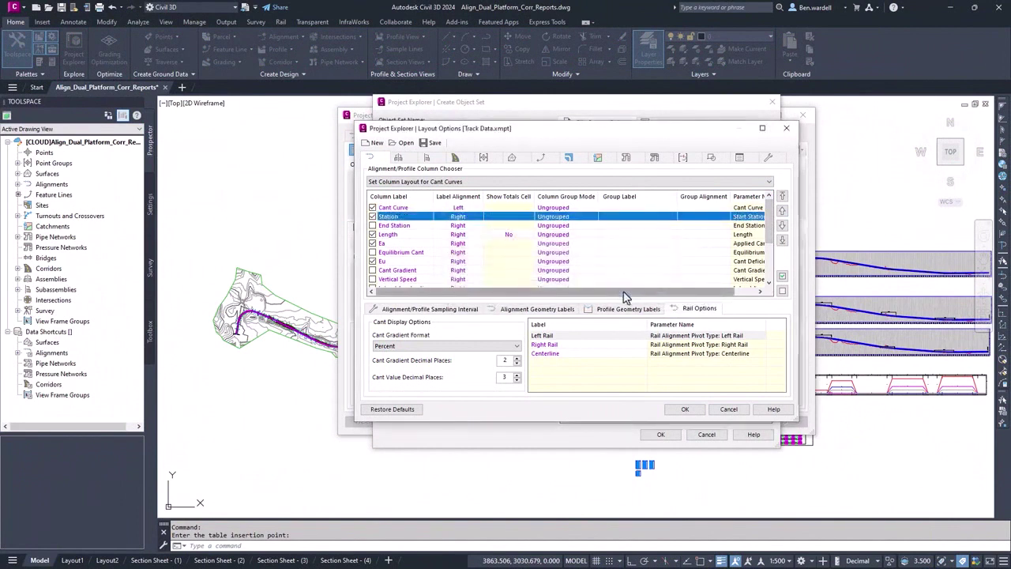
Set the label alignment of the Cant Curves Station column to Center.
double_click(465, 218)
click(585, 276)
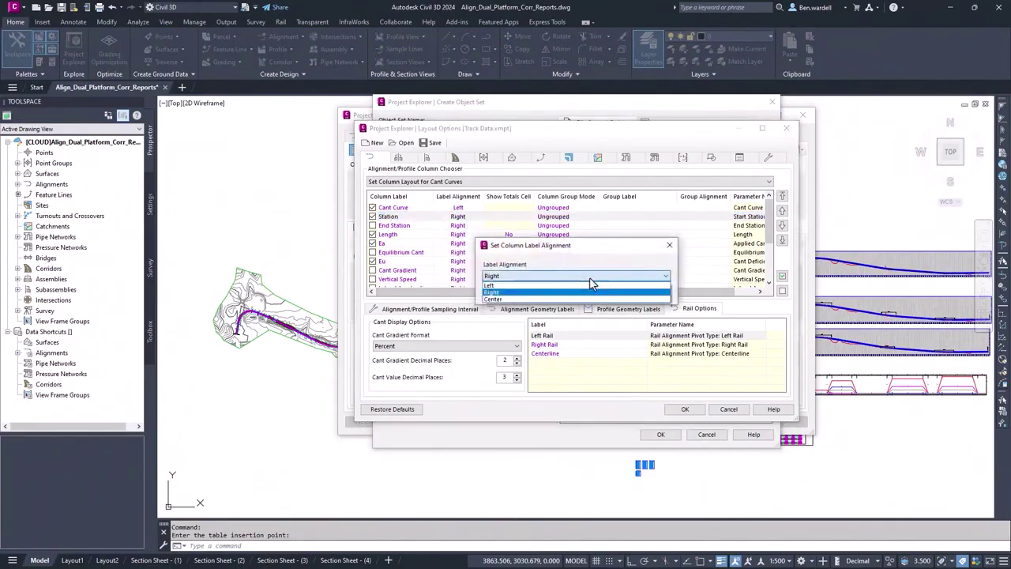
click(509, 299)
click(601, 295)
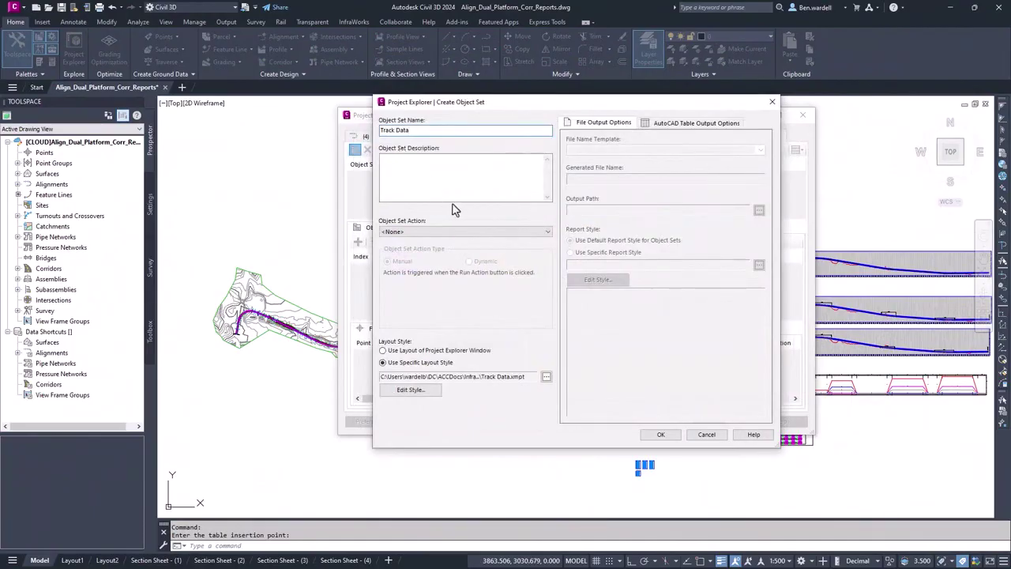
Create the object set Track Data with layout Track Data.xmpt, exporting to AutoCAD tables in MODEL space at insertion point X 4000, Y 2600.
click(470, 231)
click(477, 242)
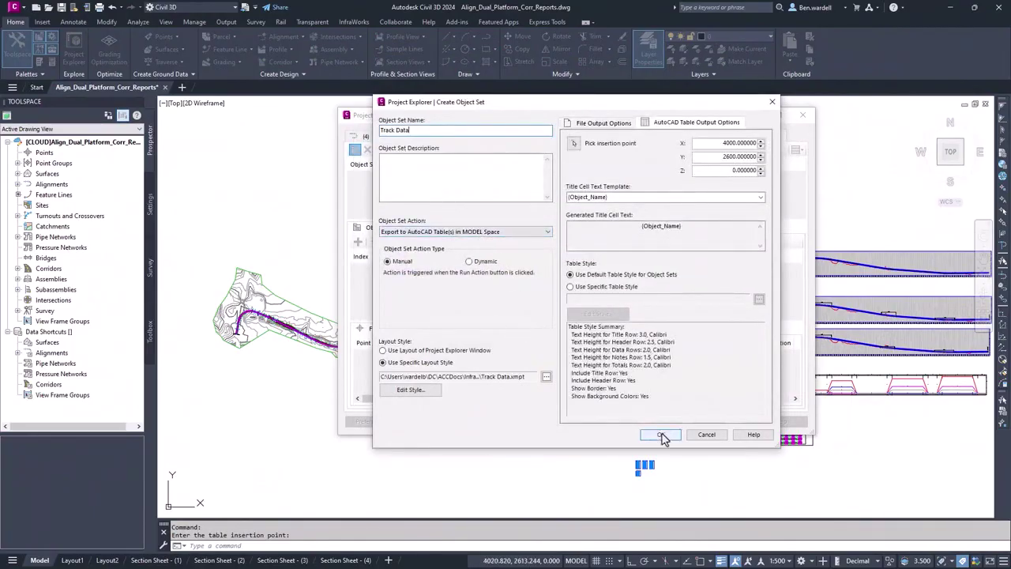
key(Return)
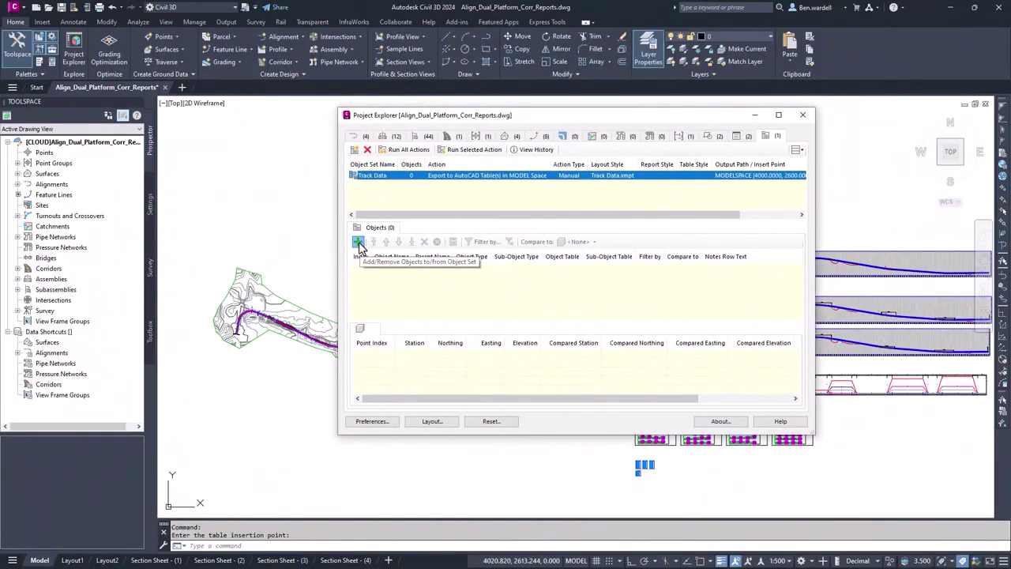
Add the EB_Rail and WB_Rail alignments to the Track Data object set.
click(359, 242)
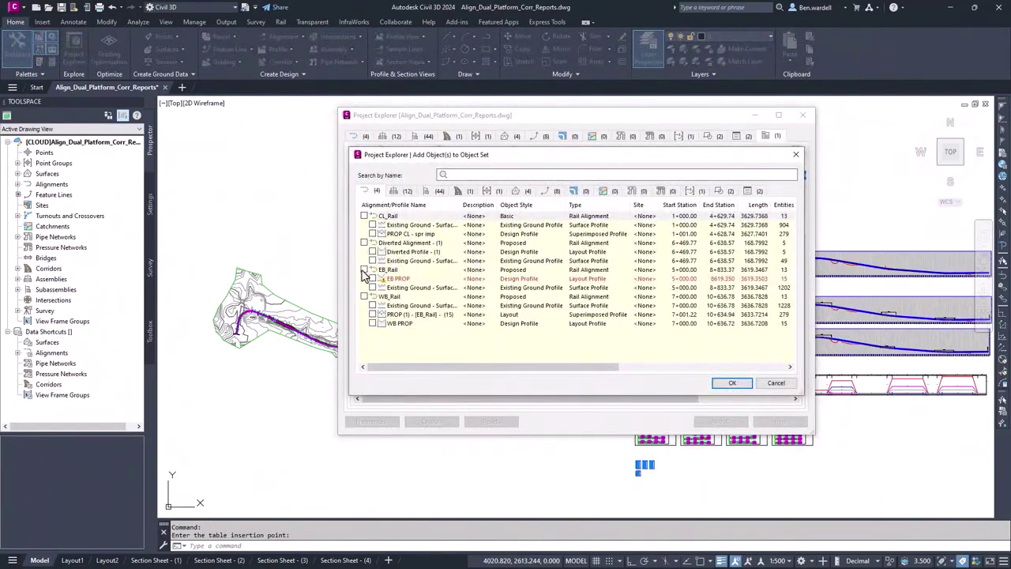
click(362, 270)
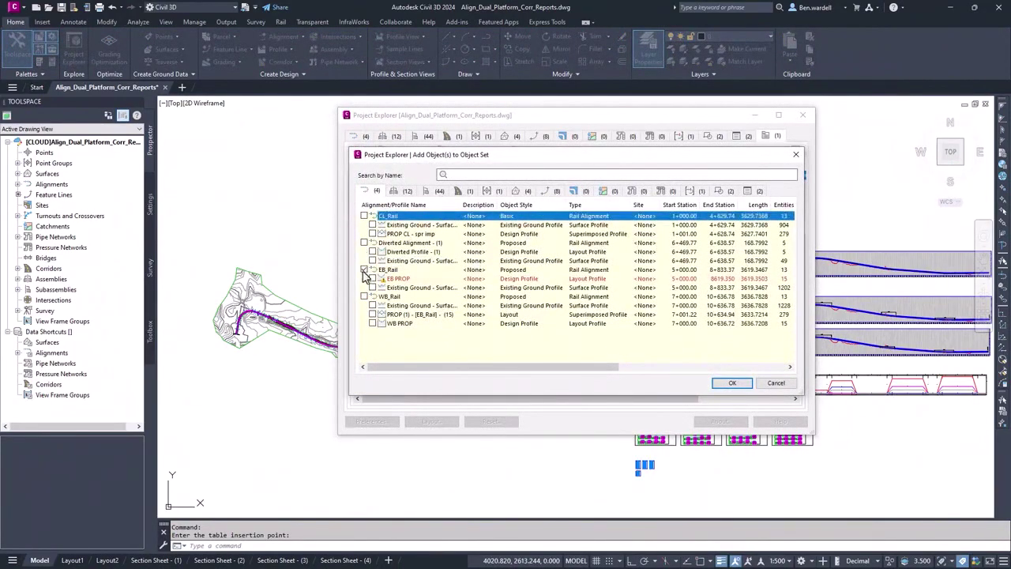
click(731, 383)
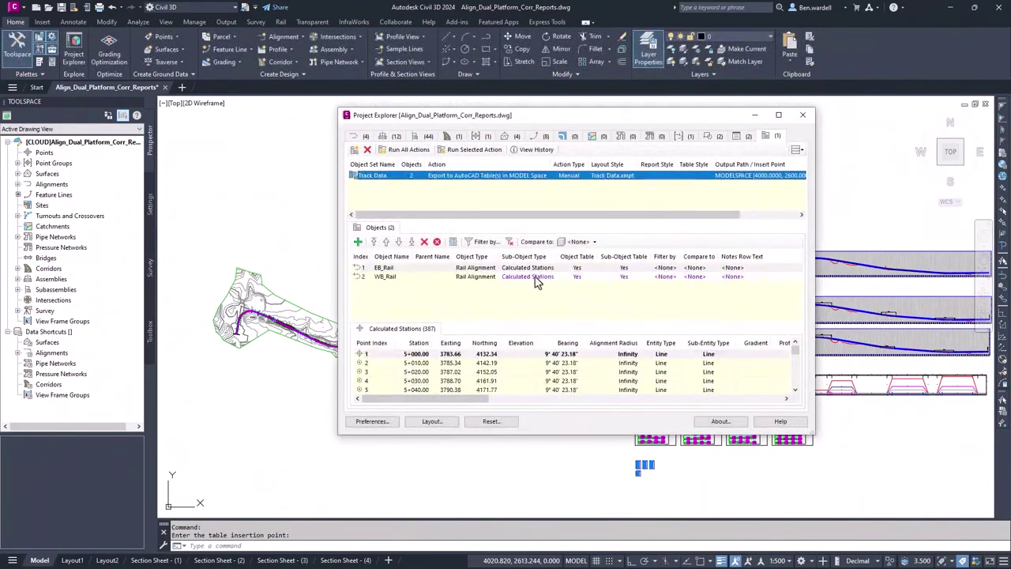
Set the sub-object type of EB_Rail in the Track Data set to Alignment Entities.
click(527, 268)
click(644, 279)
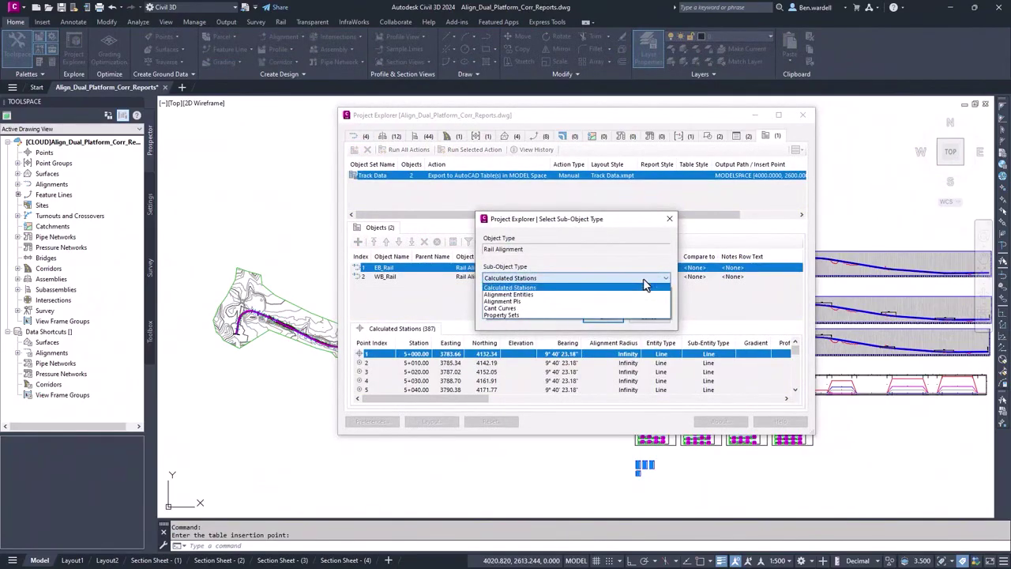
click(528, 295)
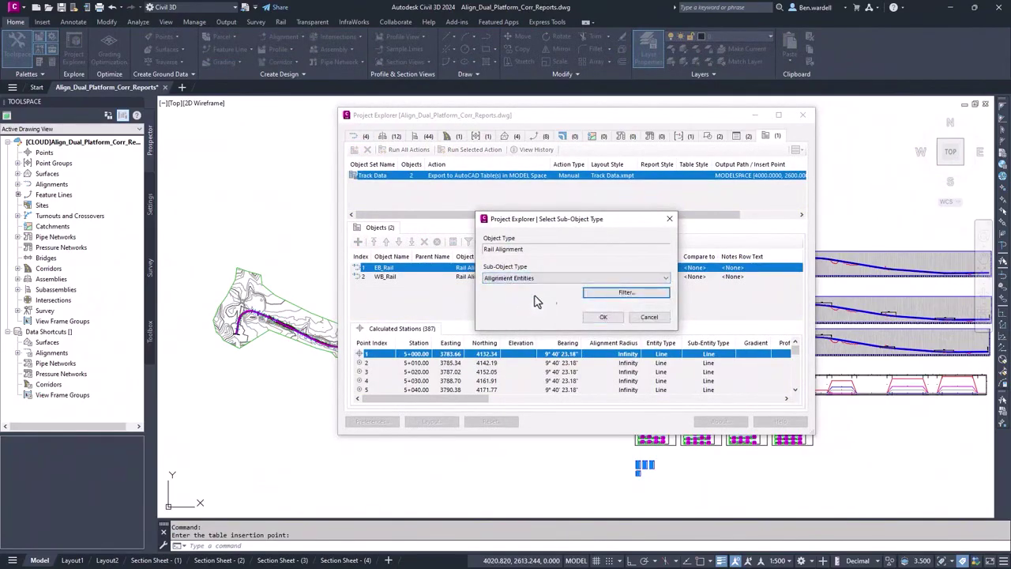
click(602, 319)
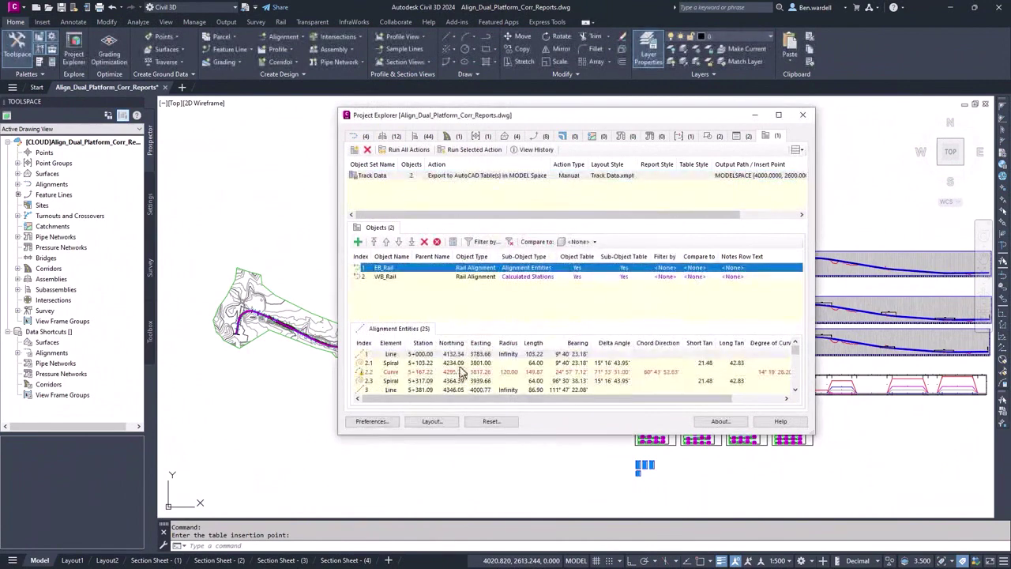
mouse_move(432, 403)
mouse_down()
mouse_move(495, 403)
mouse_move(432, 402)
mouse_up()
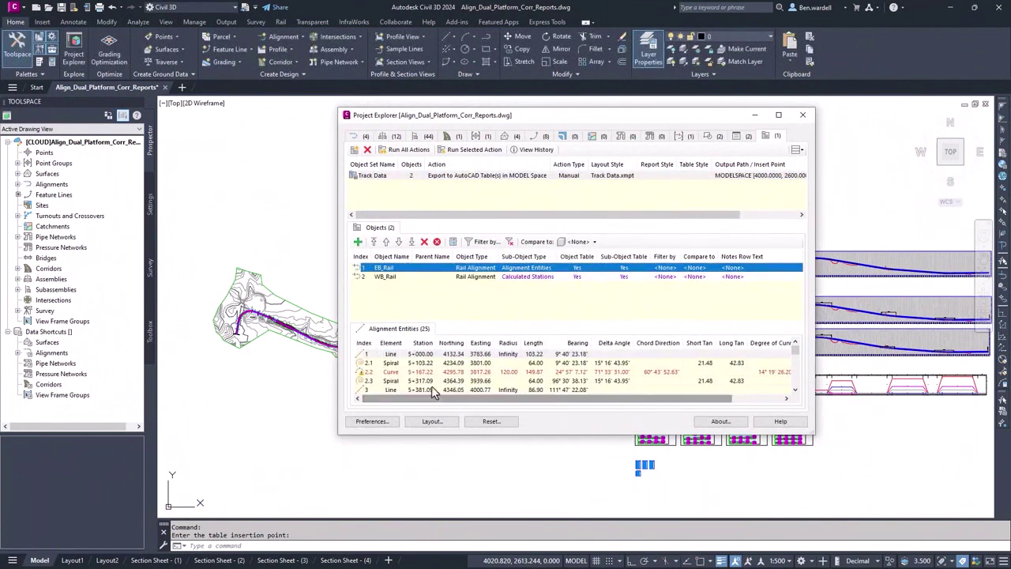
Set the sub-object type of WB_Rail in the Track Data set to Cant Curves.
click(391, 277)
double_click(522, 282)
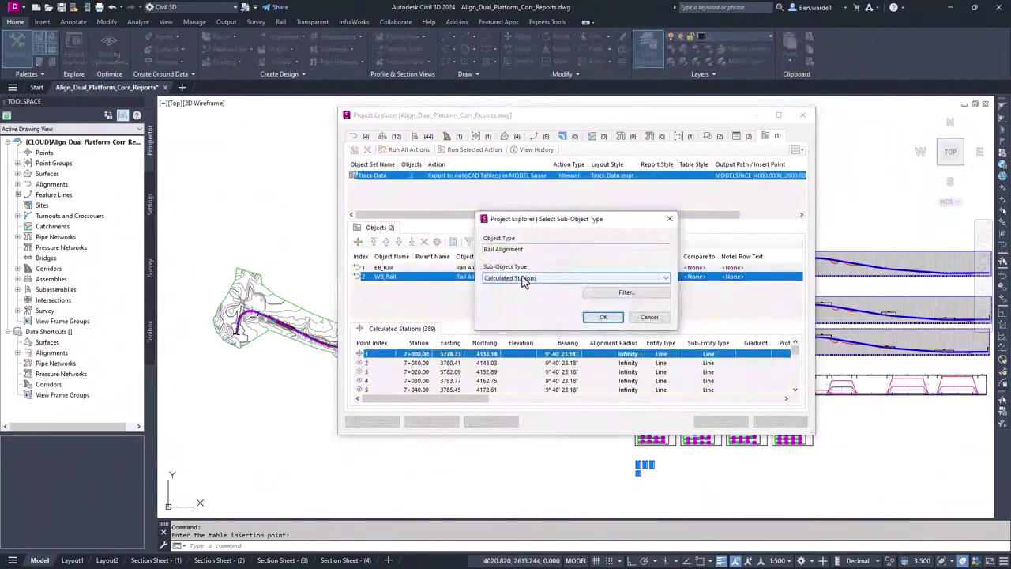
click(658, 284)
click(572, 307)
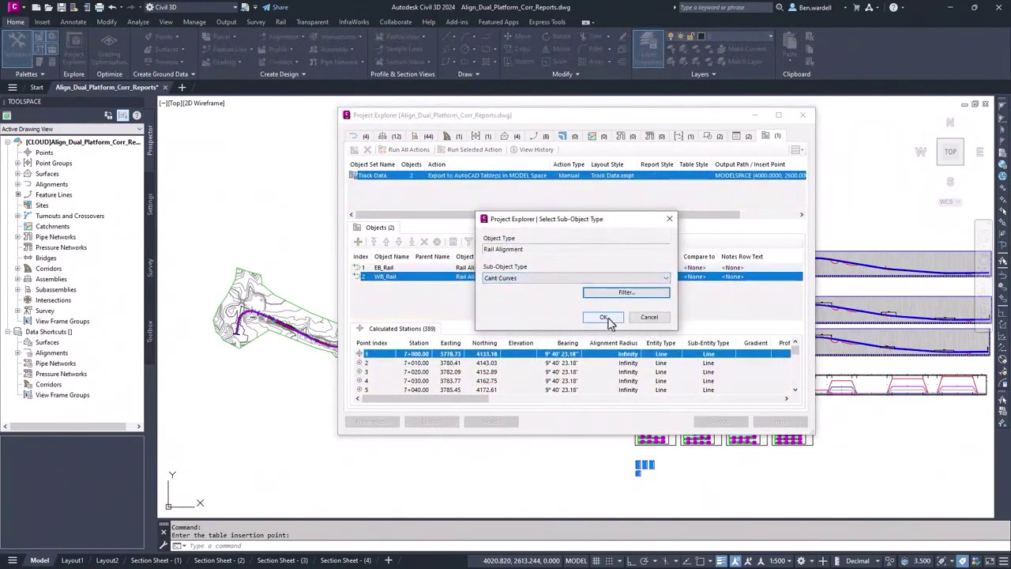
click(605, 318)
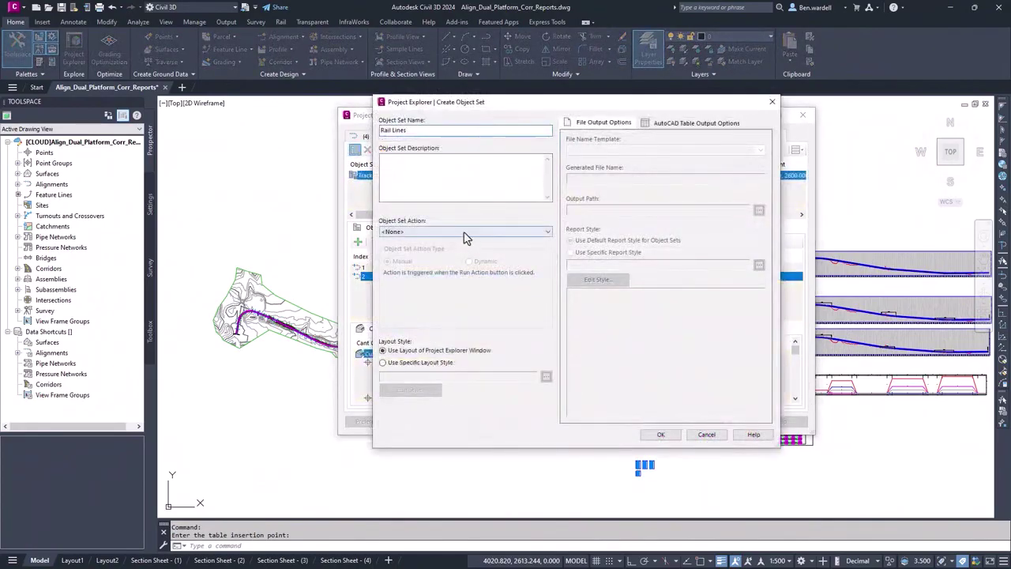
Set the Rail Lines object set to report to a CSV file and use a specific layout style.
click(465, 231)
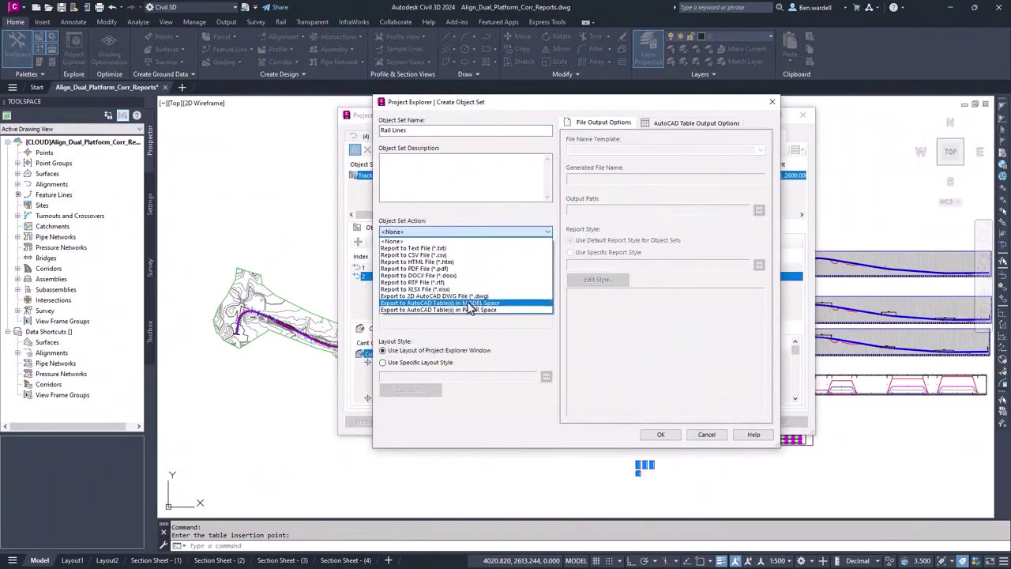
click(469, 255)
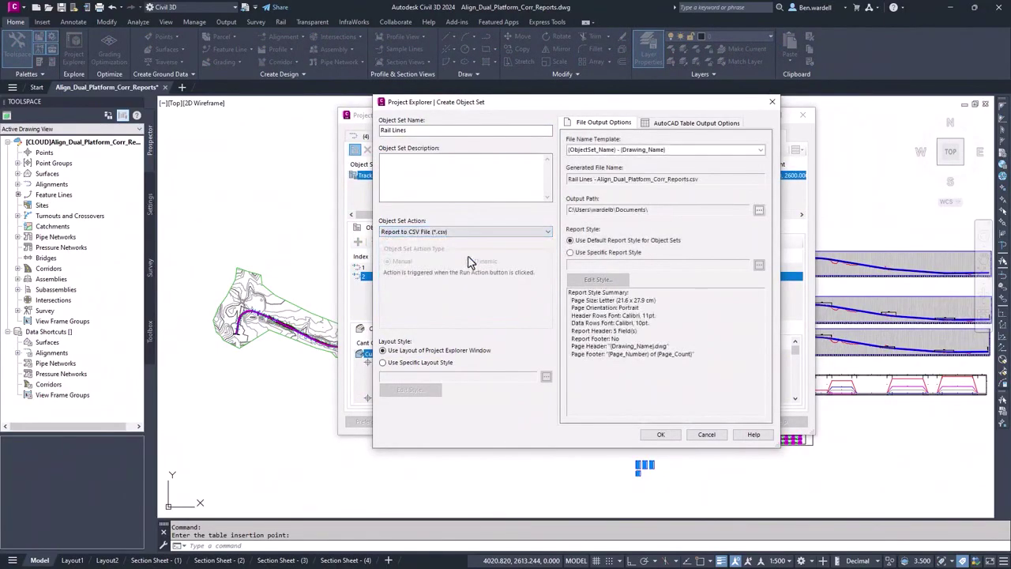
click(383, 364)
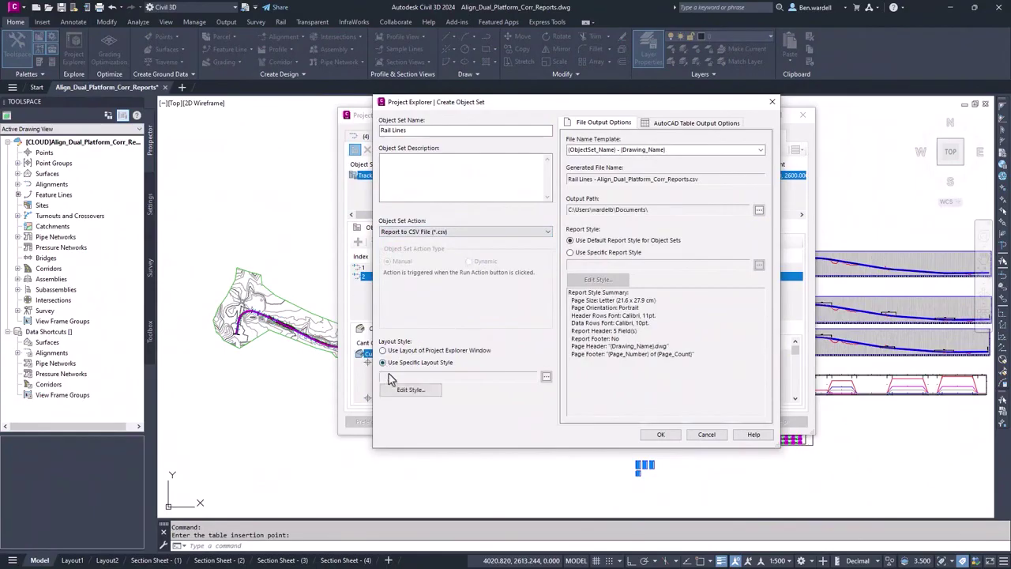
In the feature line points column layout, exclude 2D Length through Deflection Angle and order Compared Northing before Compared Easting.
click(410, 390)
click(542, 161)
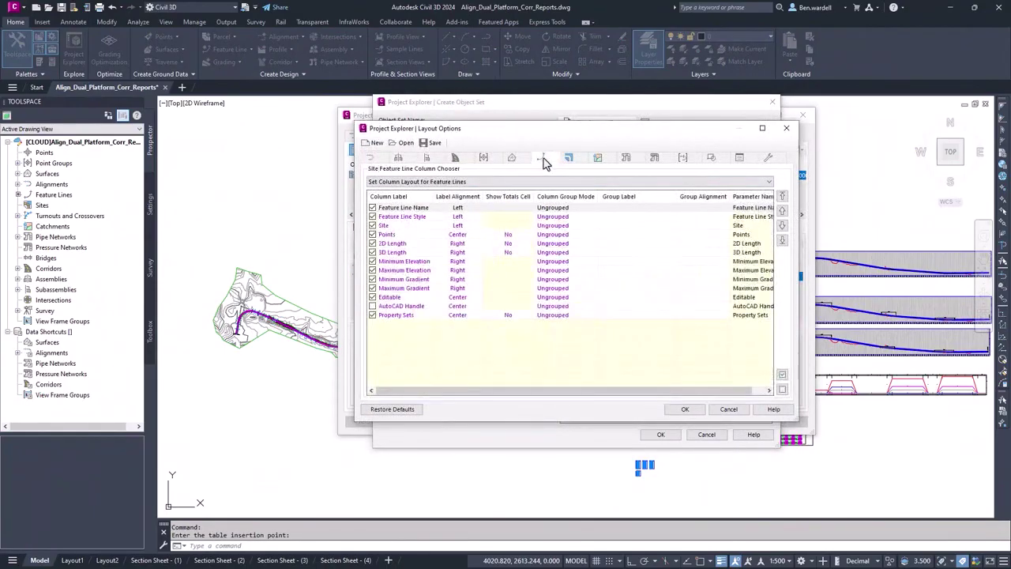
click(549, 182)
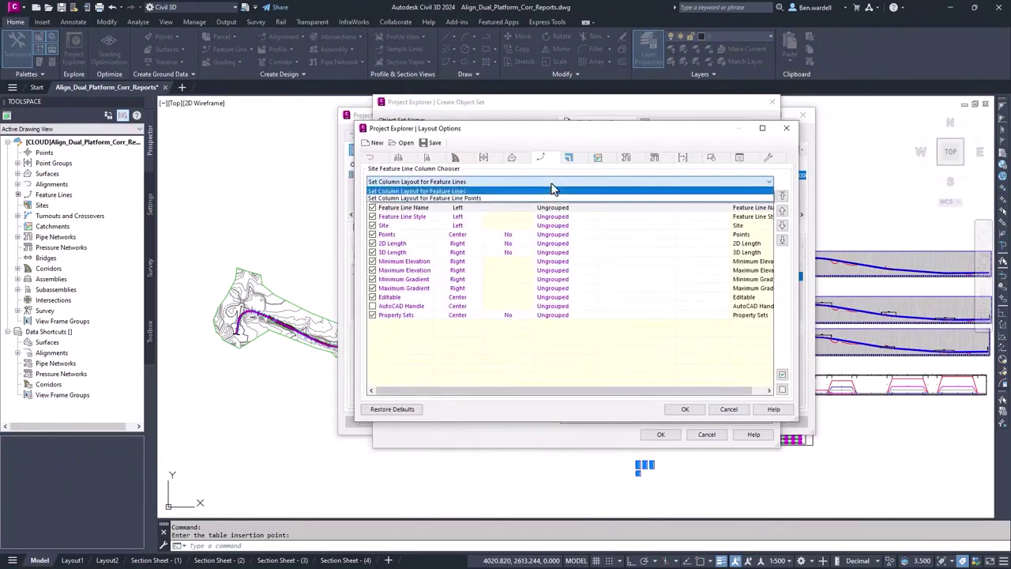
click(426, 198)
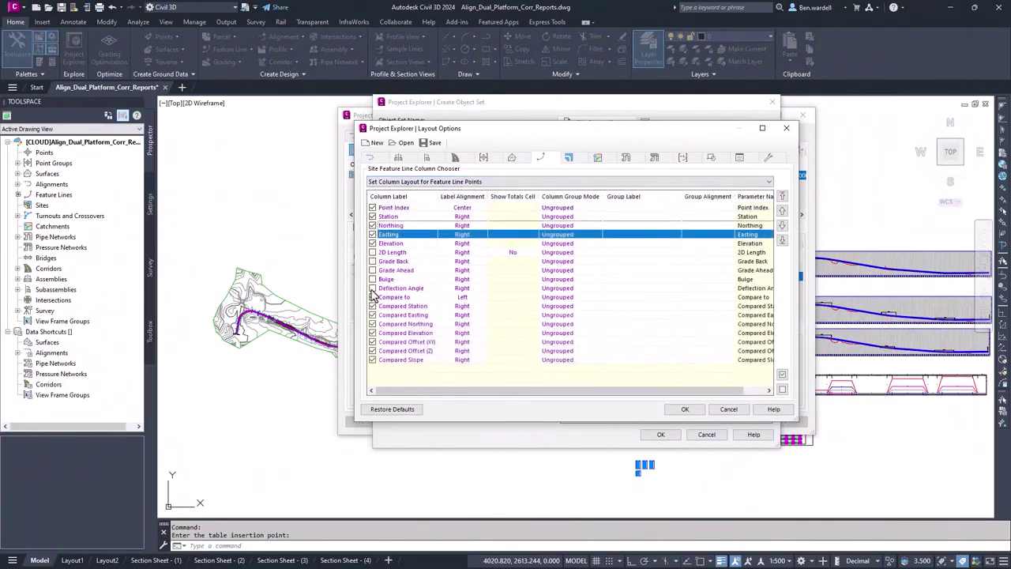
click(401, 298)
click(413, 306)
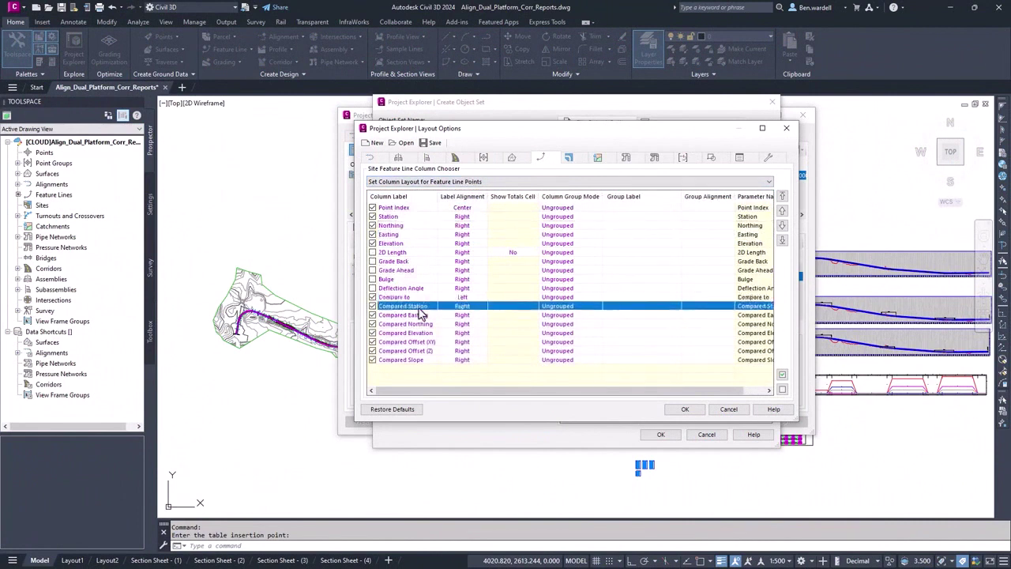
click(421, 315)
click(782, 228)
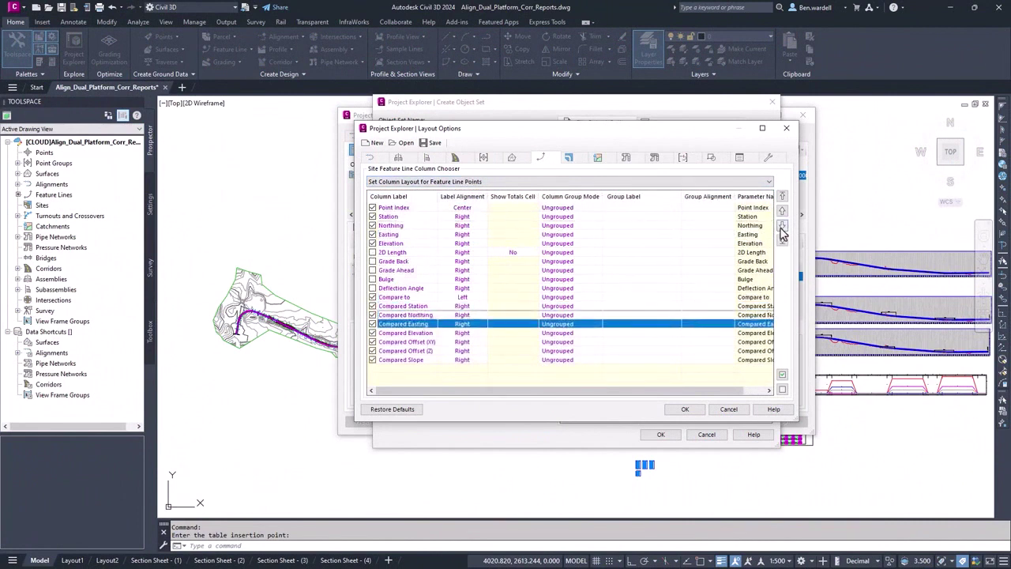
Exclude the Compared Slope column, save the layout as Rail Lines.xmpt and create the Rail Lines object set.
click(405, 333)
click(412, 342)
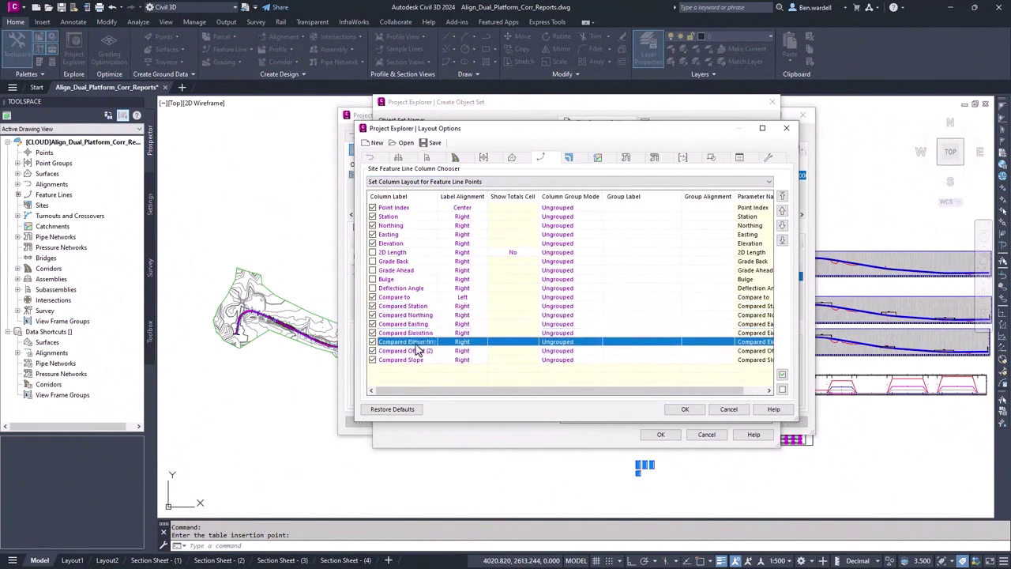
click(398, 361)
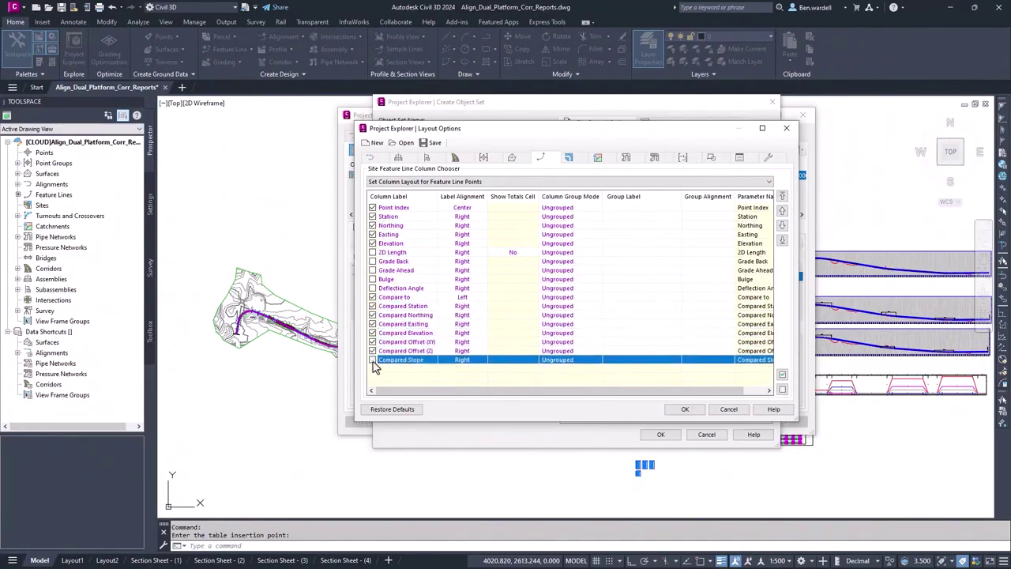
click(685, 409)
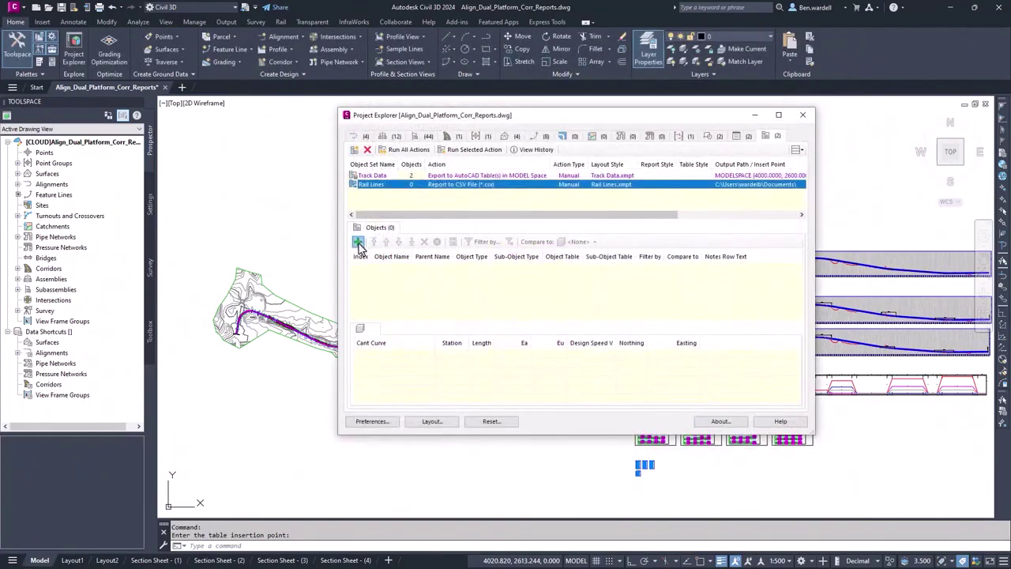
Add the EB_LT and EB_RT feature lines to the Rail Lines object set.
click(358, 243)
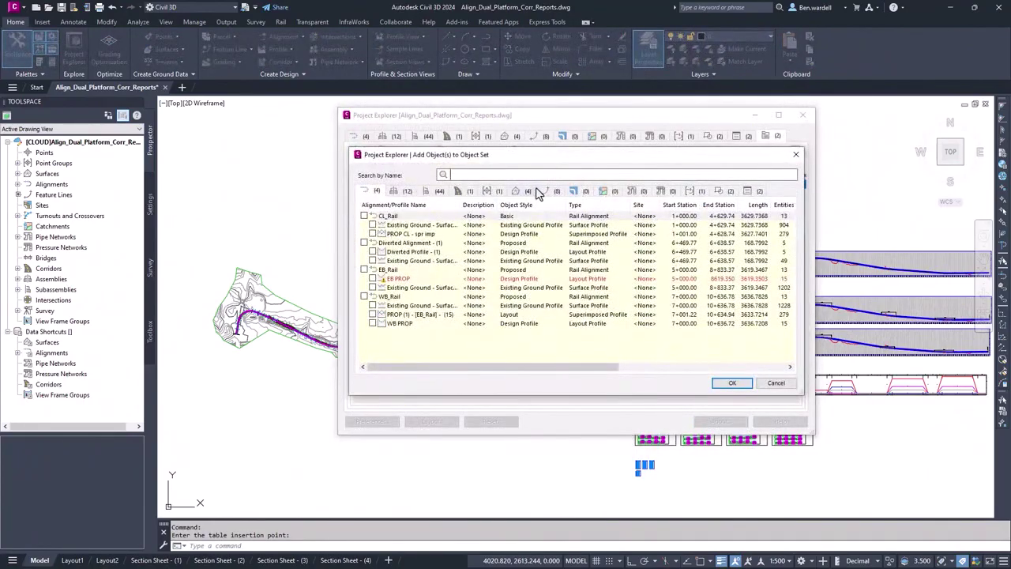
click(545, 193)
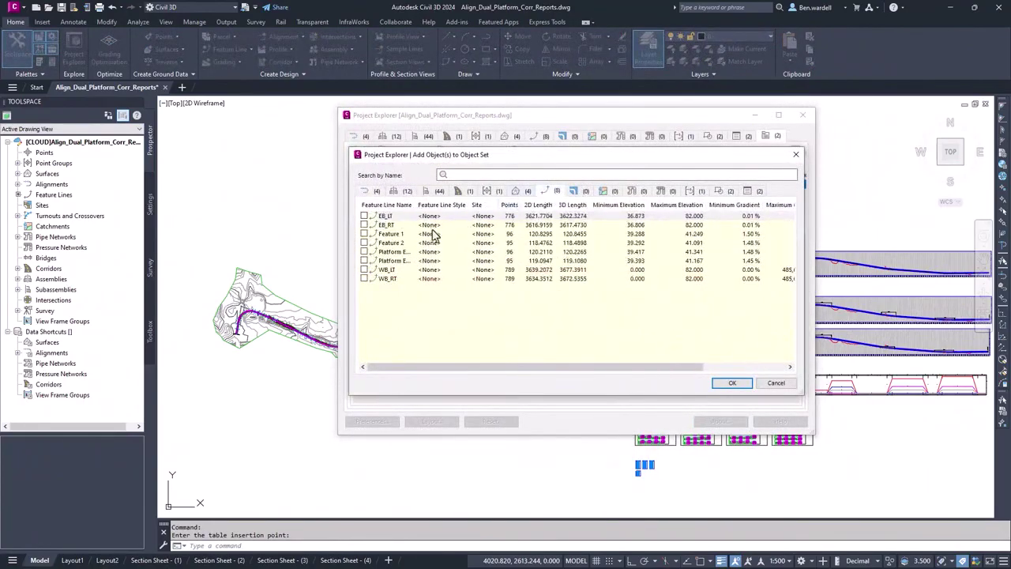
click(365, 217)
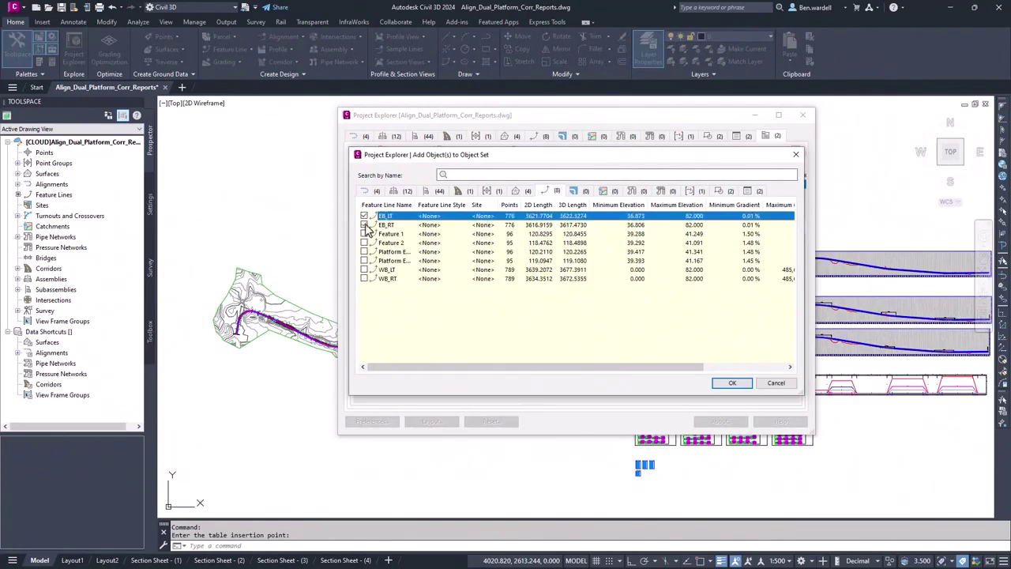
click(732, 383)
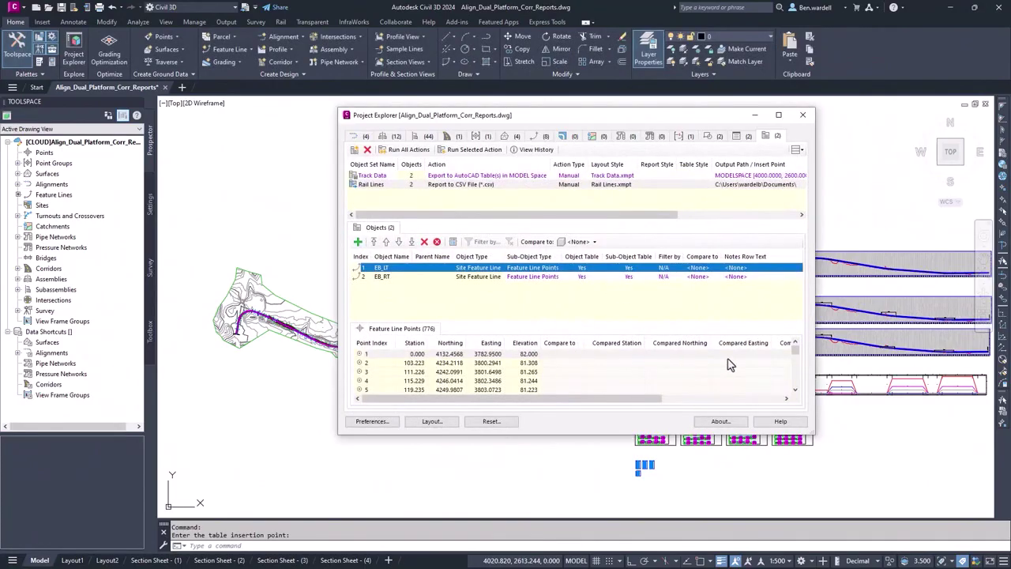
Set EB_LT to compare to feature line EB_RT and review its compared XY and Z offsets.
click(695, 273)
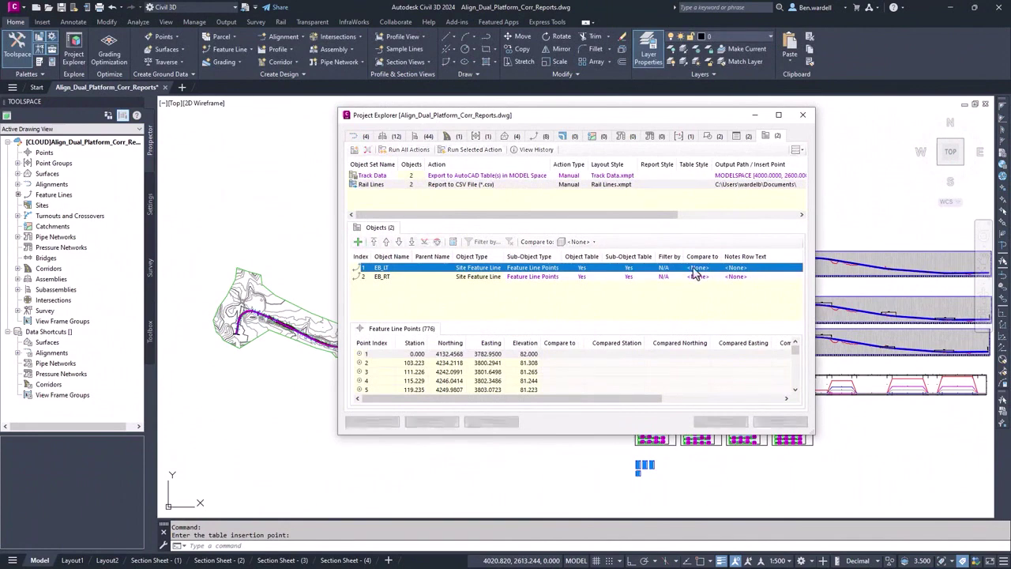
click(534, 271)
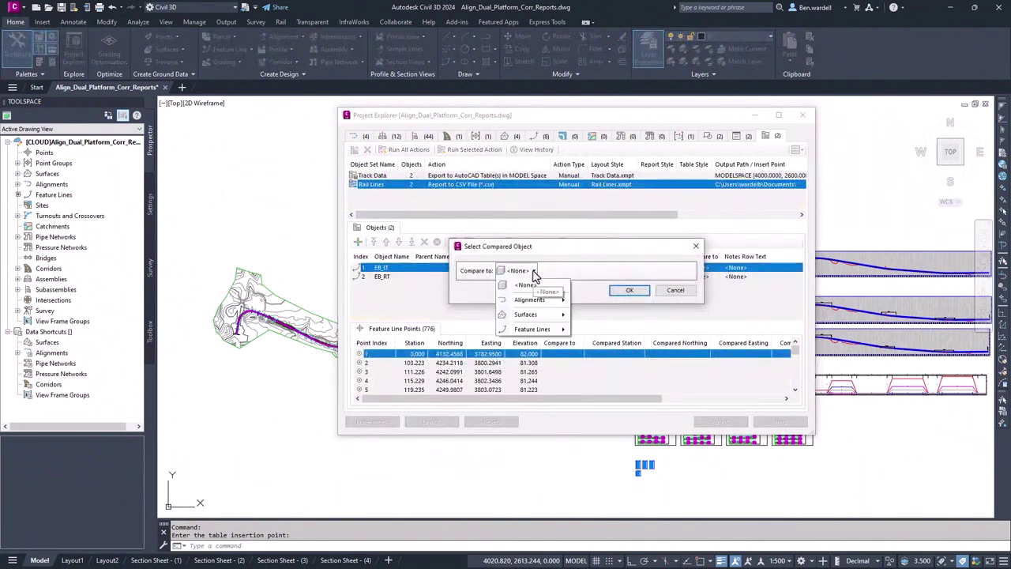
mouse_move(533, 330)
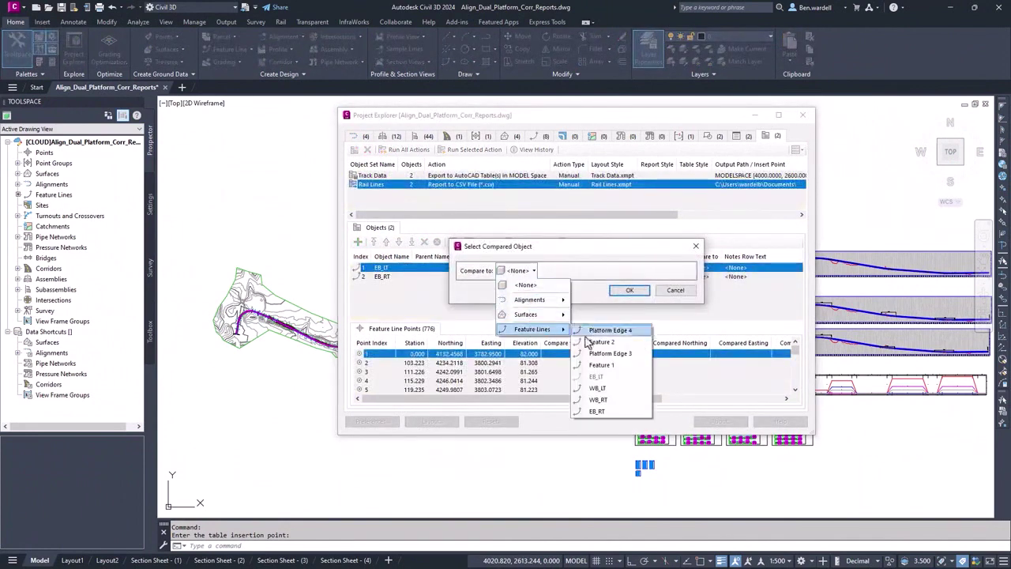
click(599, 411)
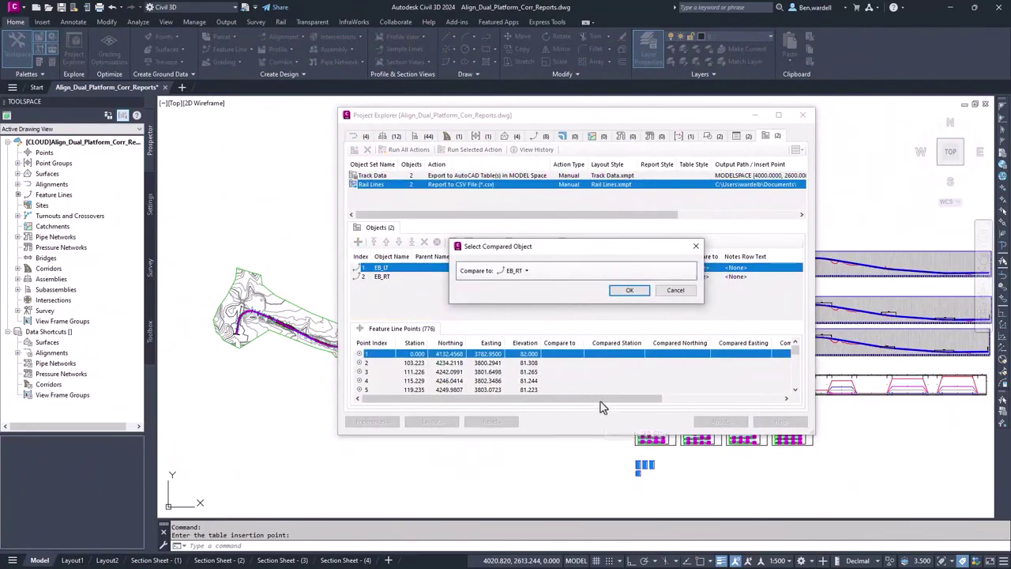
click(632, 290)
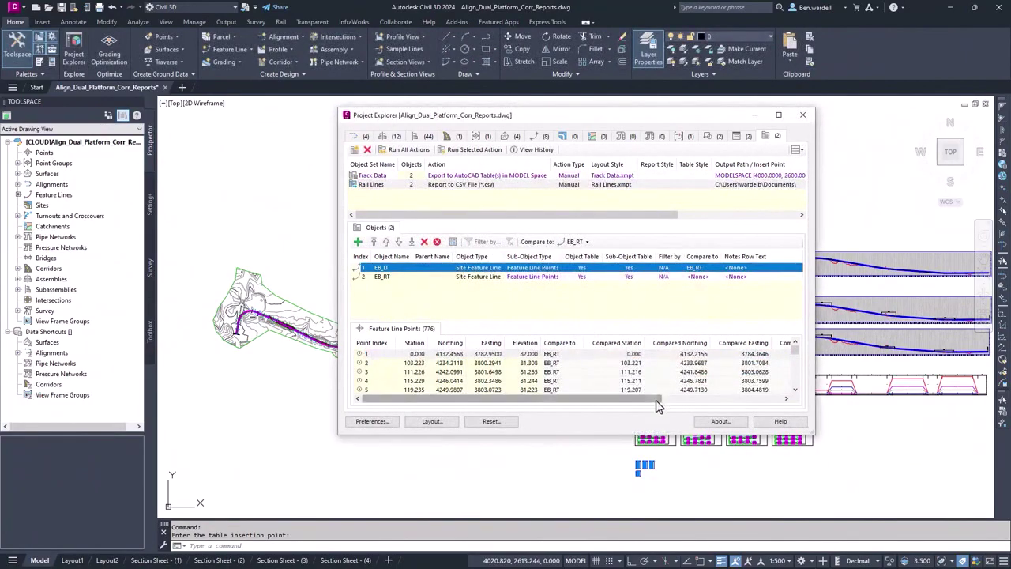
drag(654, 404, 780, 404)
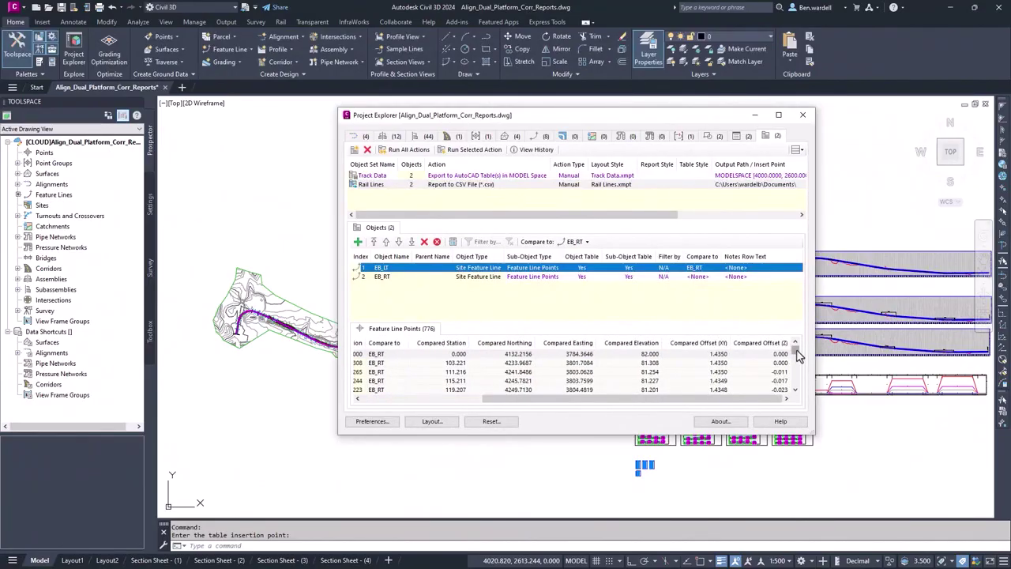
click(718, 356)
click(719, 364)
click(718, 372)
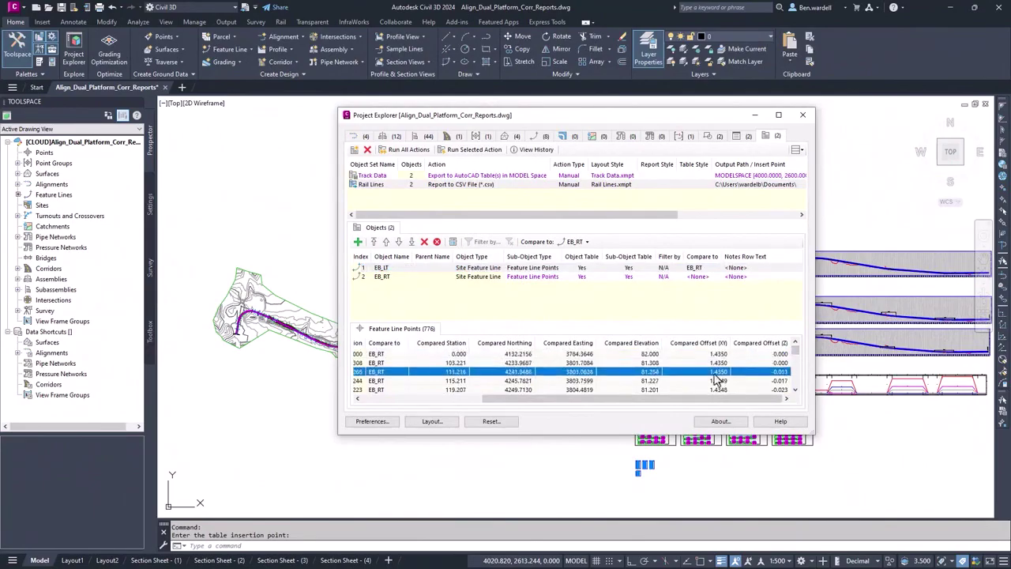
click(794, 392)
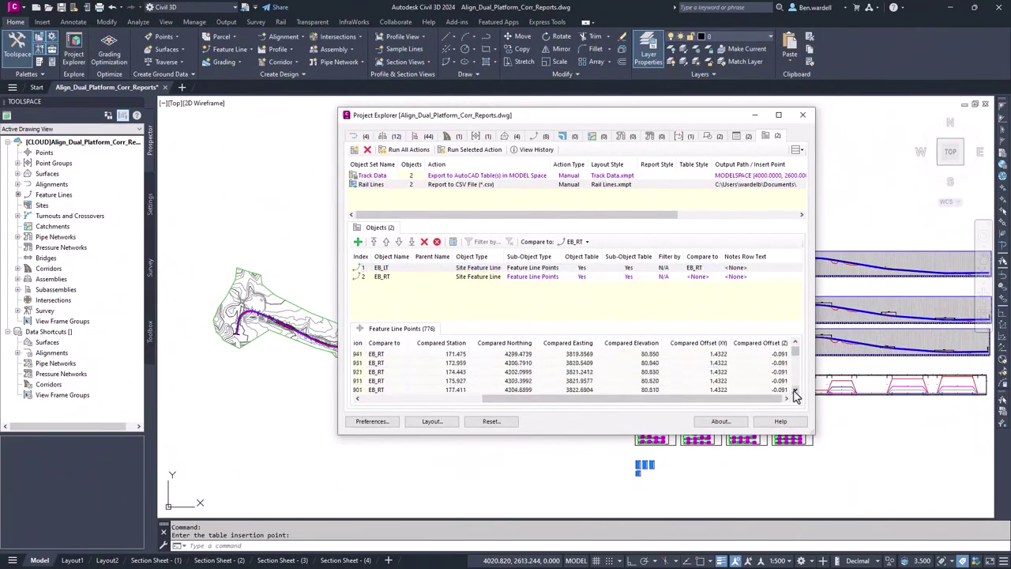
click(781, 373)
Set EB_RT to compare to feature line WB_RT and review its compared XY and Z offsets along the line.
double_click(703, 276)
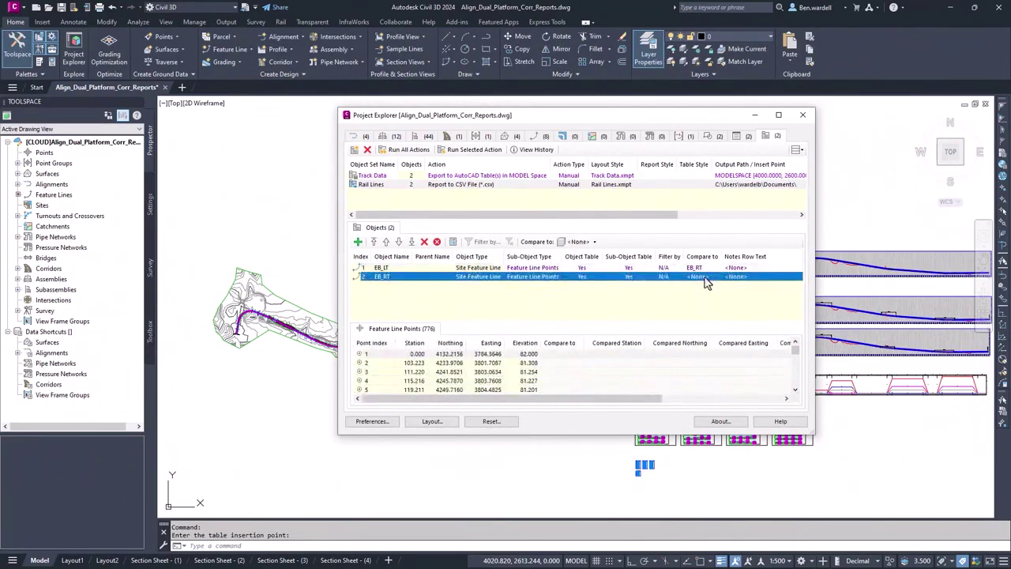
click(535, 271)
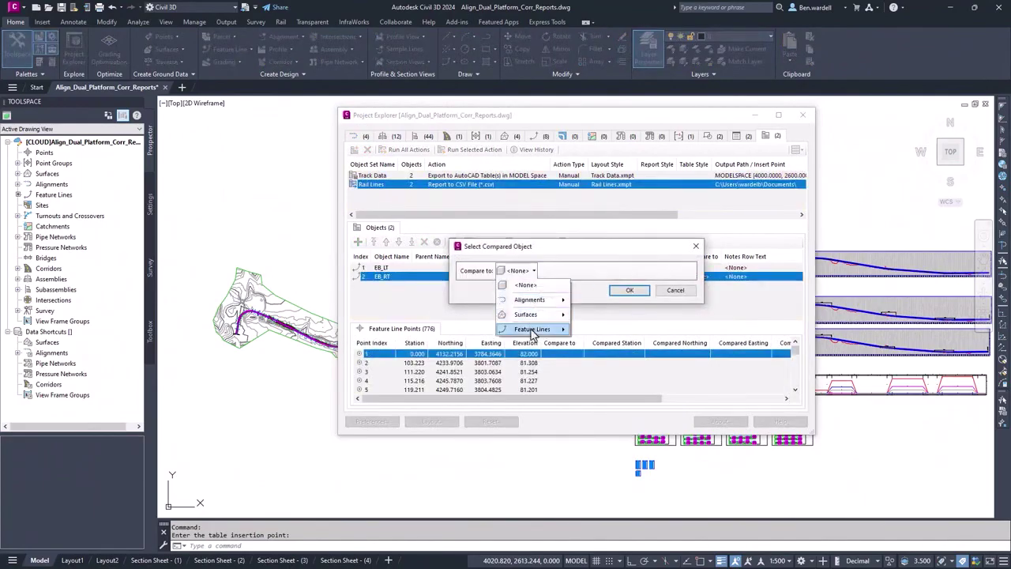
mouse_move(534, 329)
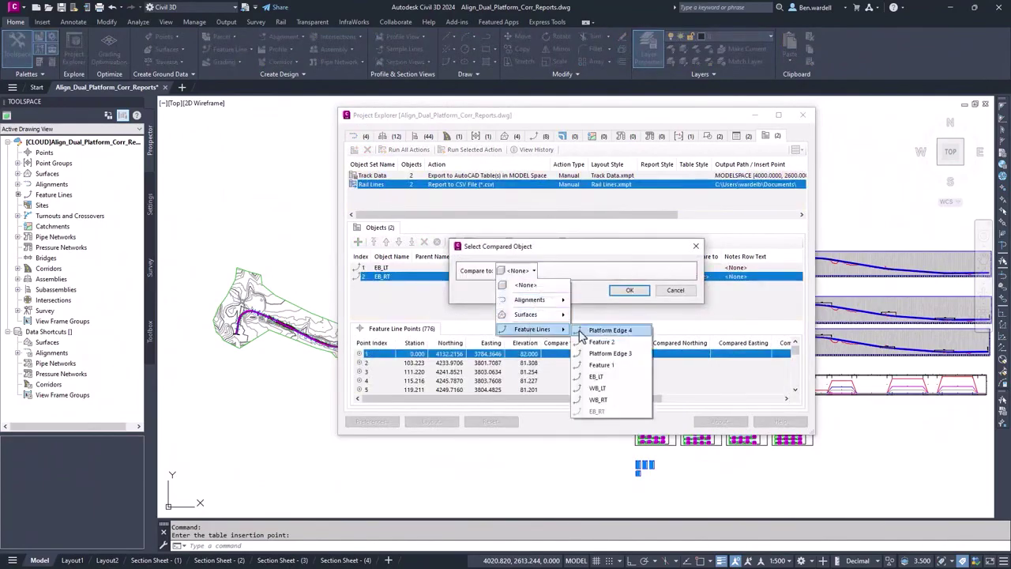
click(600, 400)
click(629, 290)
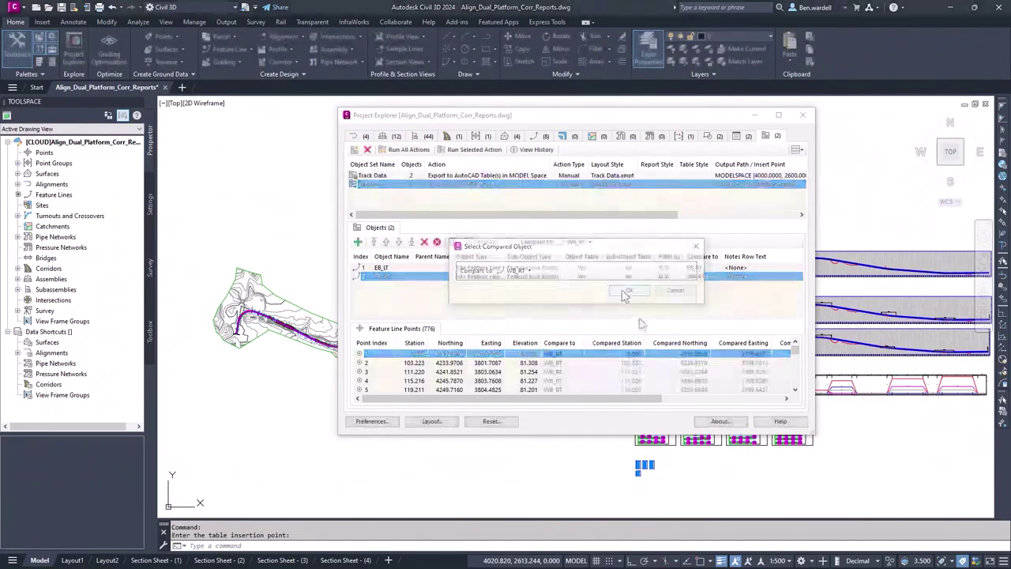
drag(648, 403, 780, 406)
click(728, 362)
click(722, 372)
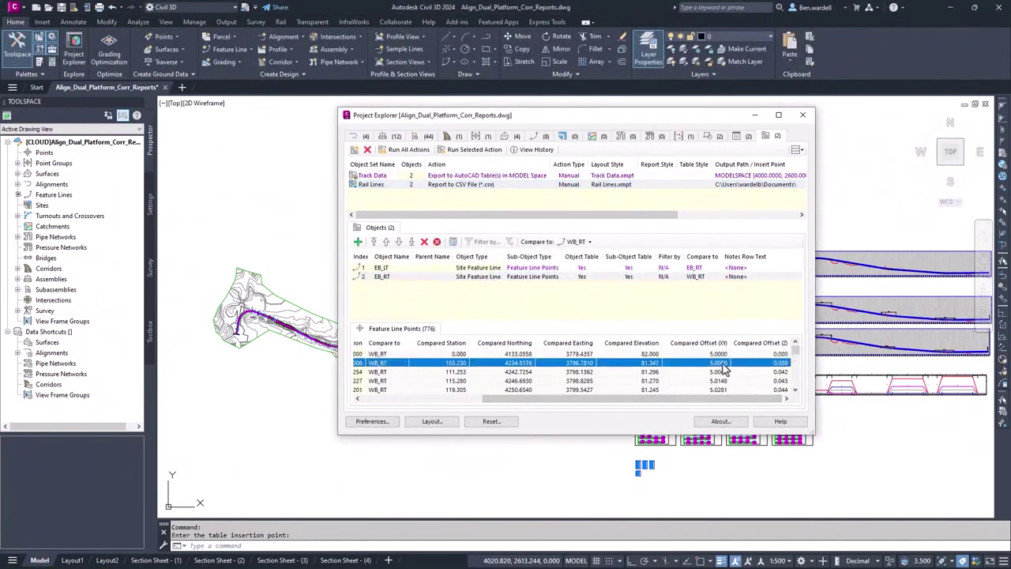
drag(794, 360, 796, 365)
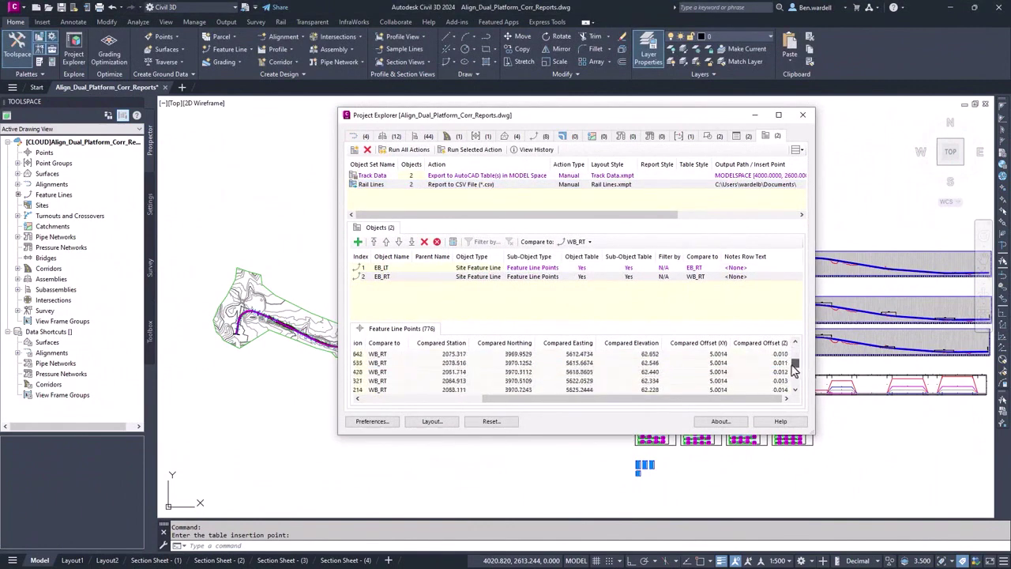
Run the Track Data action to place its tables in model space and inspect the generated tables.
click(376, 177)
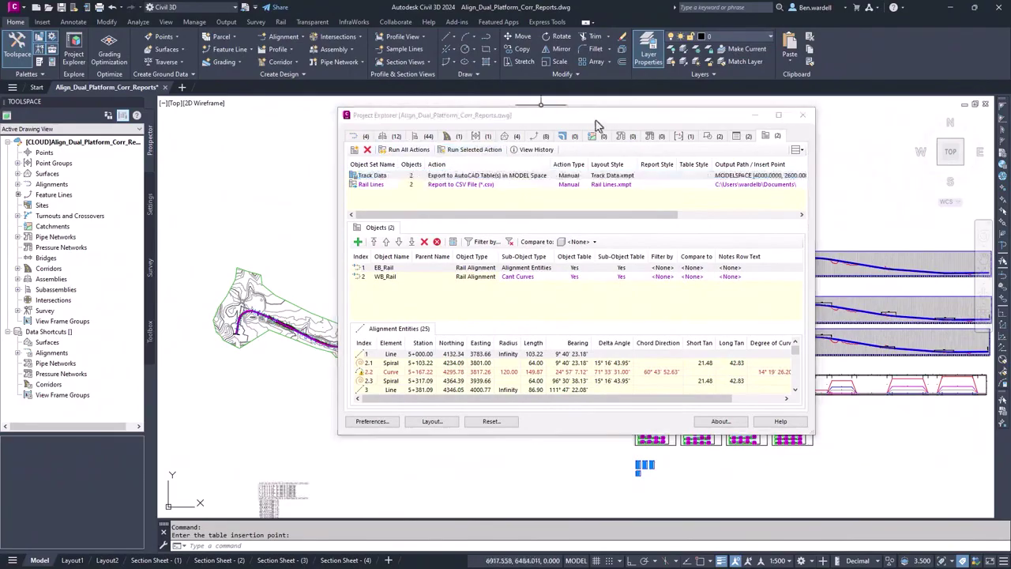
drag(592, 116, 763, 115)
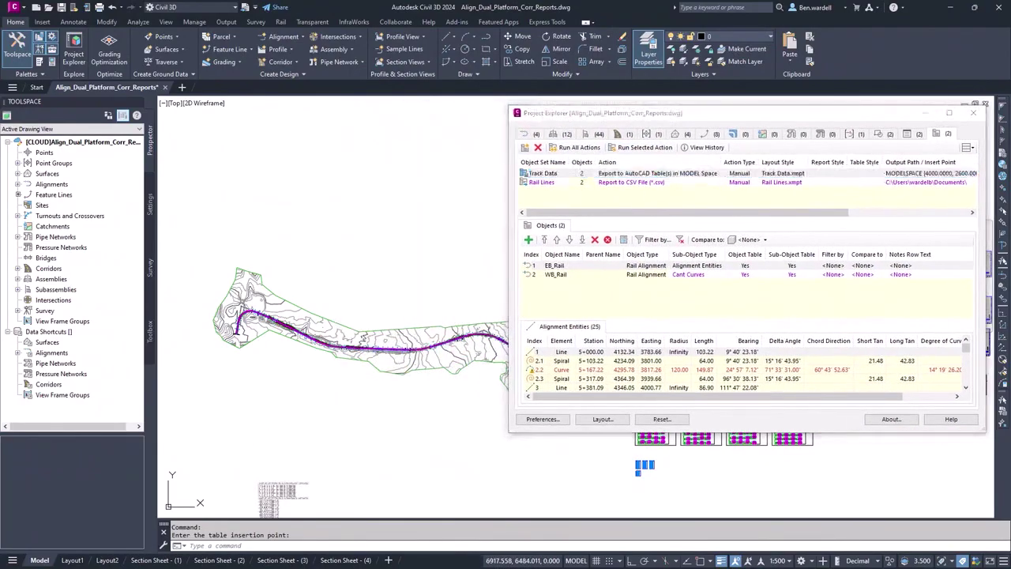
click(270, 433)
middle_drag(647, 475, 327, 469)
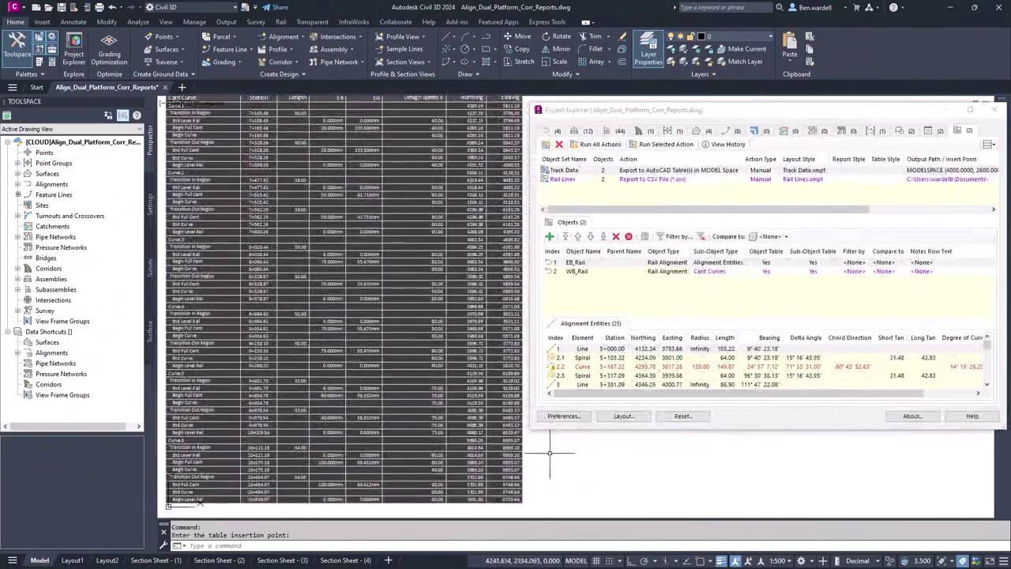
Run the Rail Lines action to generate the CSV report and open the file in Excel.
click(624, 179)
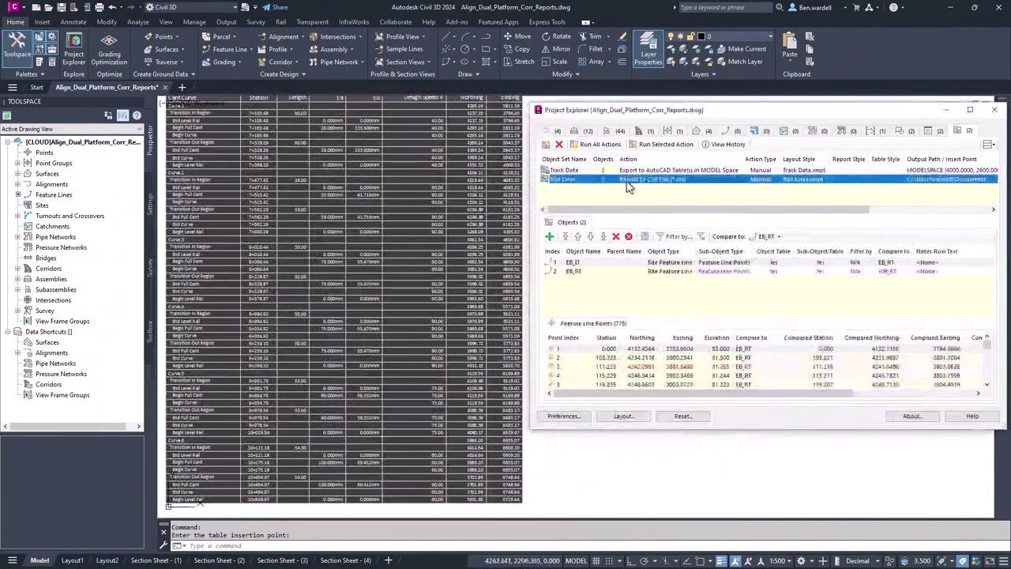
click(671, 145)
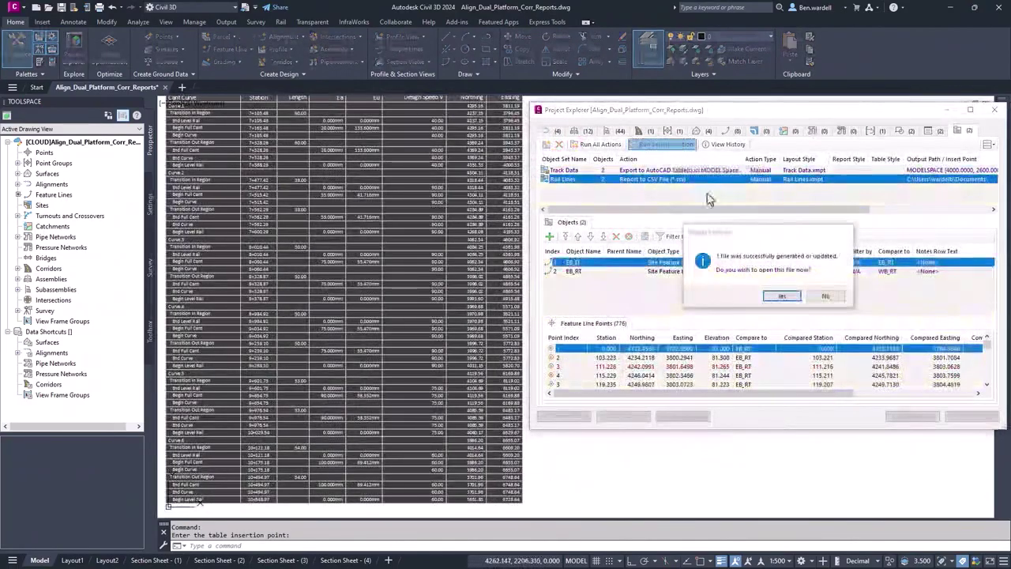
click(777, 297)
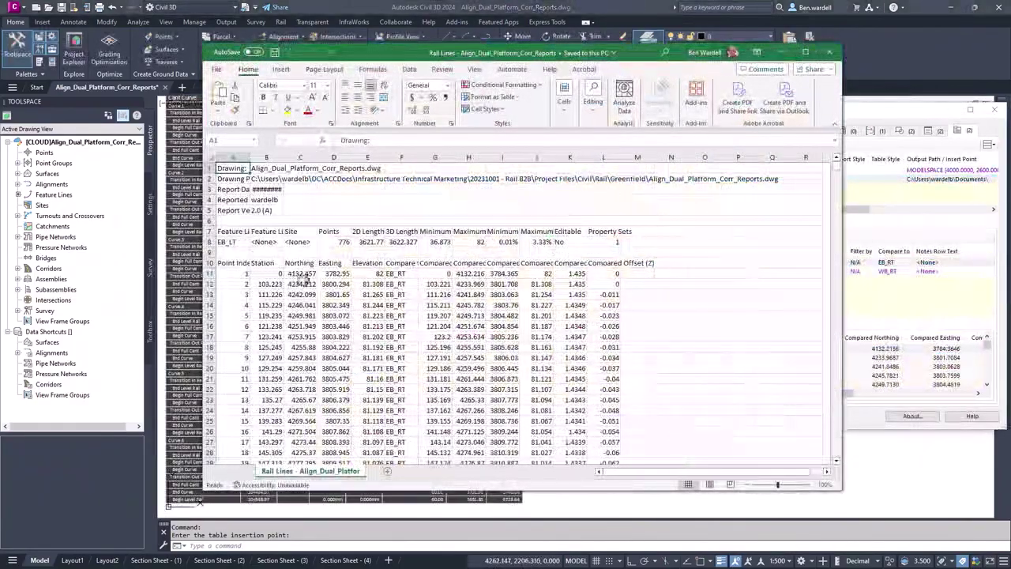
Review the station, elevation and compared offset columns for EB_LT in the Rail Lines CSV report.
click(268, 296)
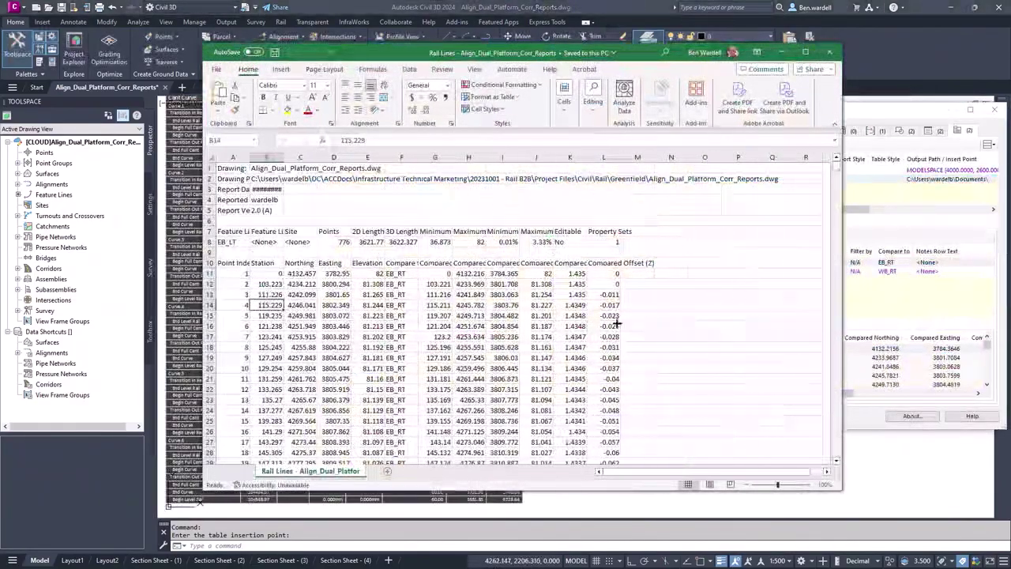
scroll(613, 323, down, 4)
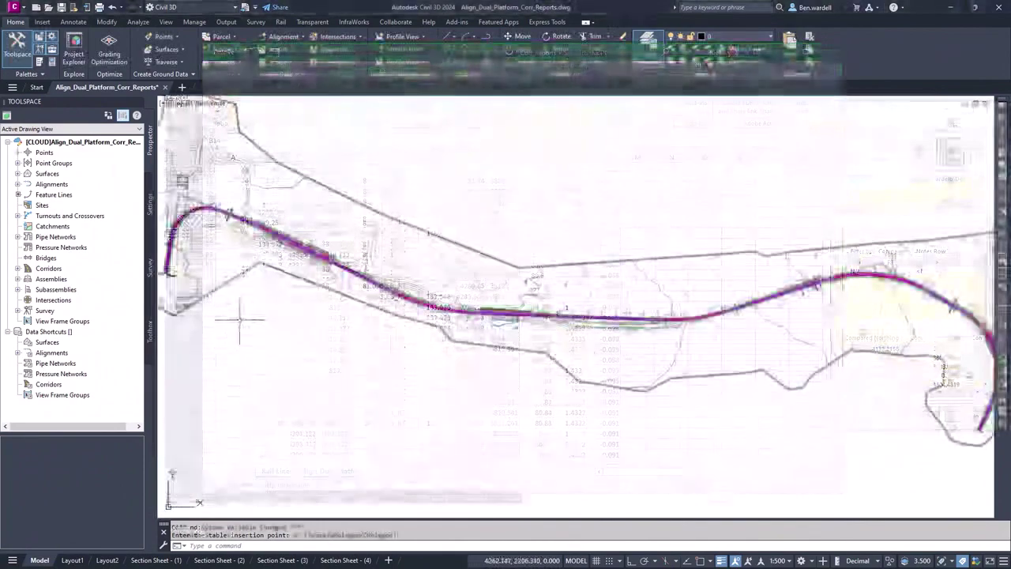
Inspect the COGO points placed between the two tracks at several locations along the rail corridor.
scroll(543, 215, up, 10)
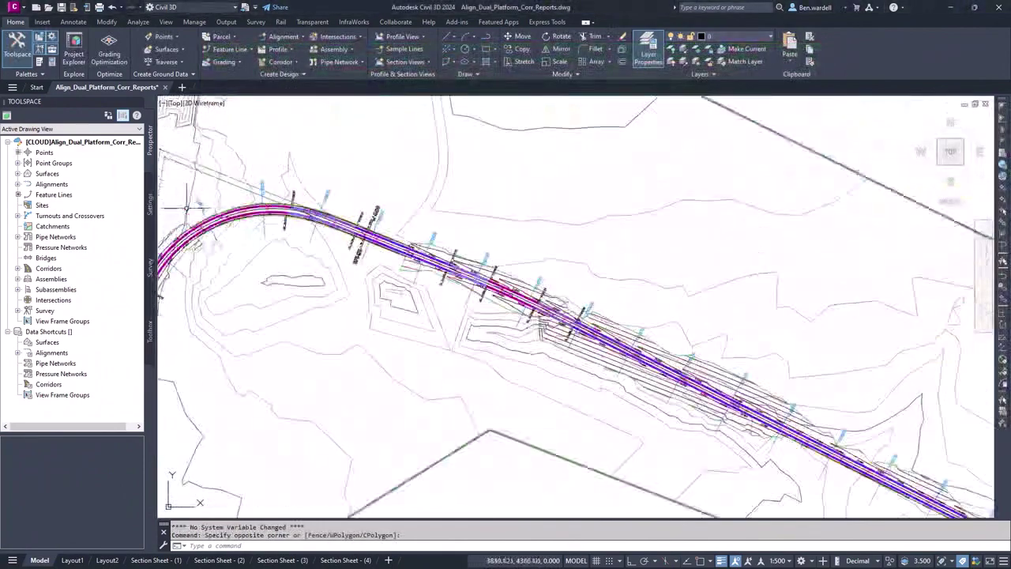
click(543, 215)
middle_drag(542, 215, 475, 282)
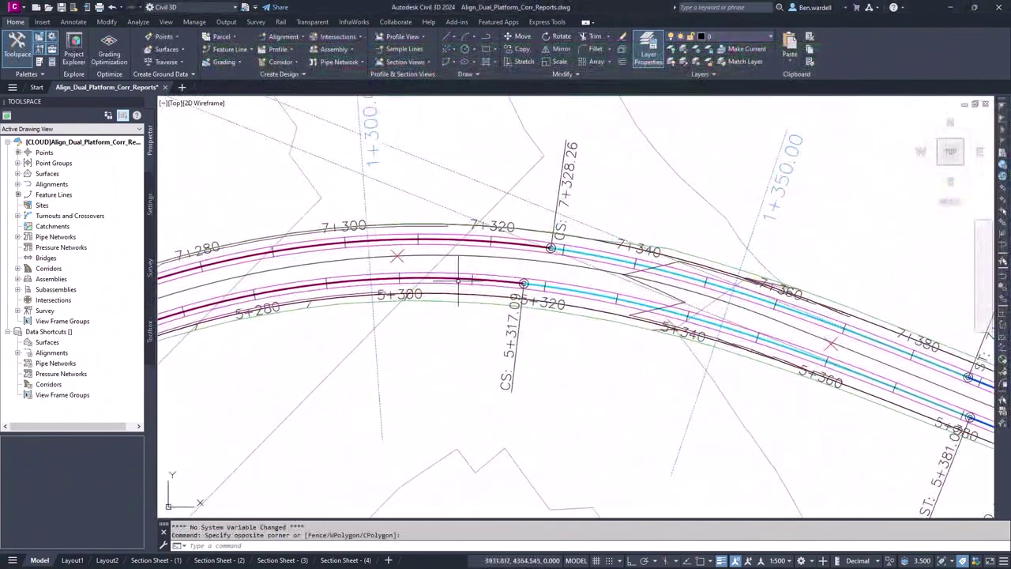
click(401, 257)
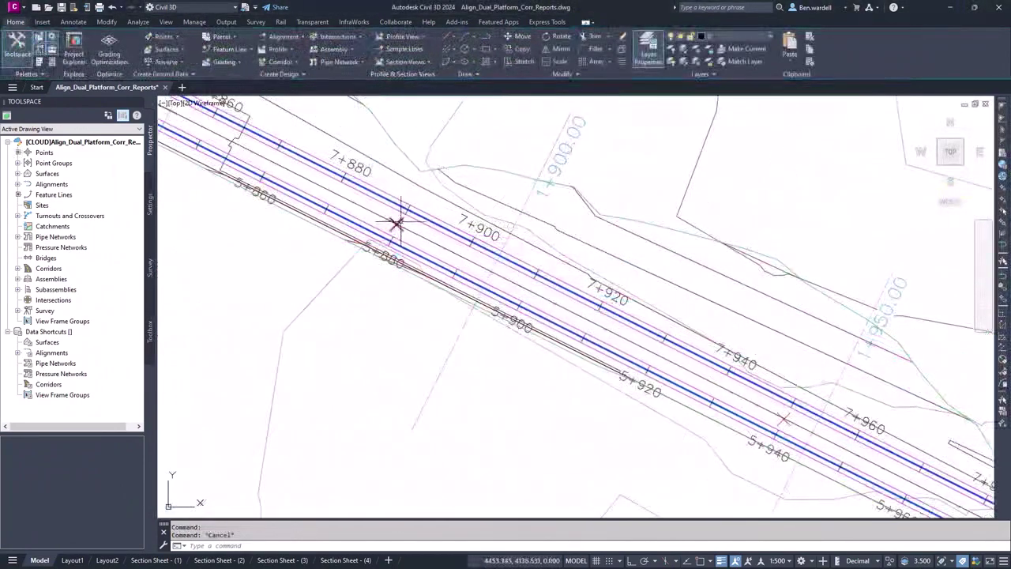
click(396, 221)
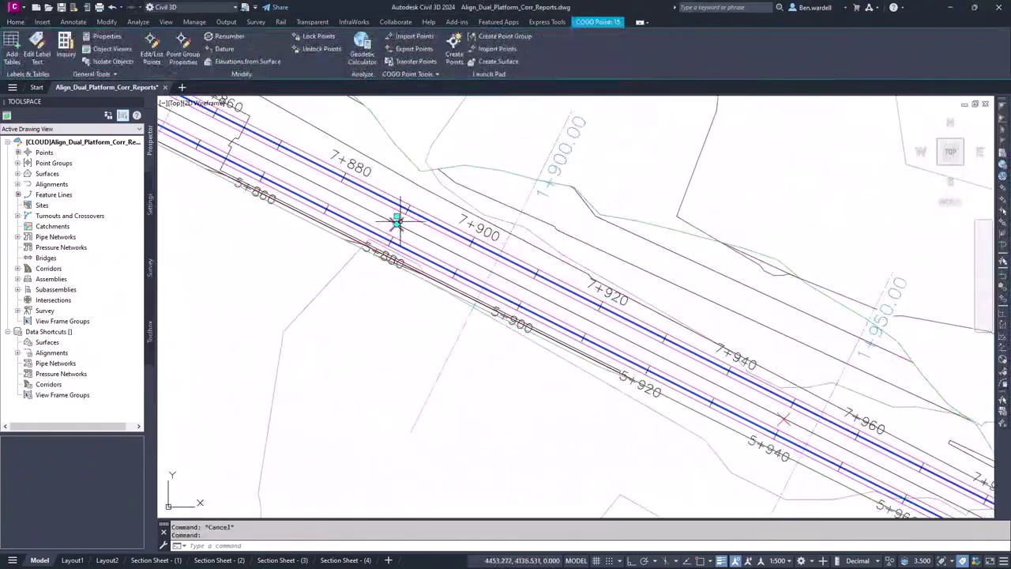
click(784, 414)
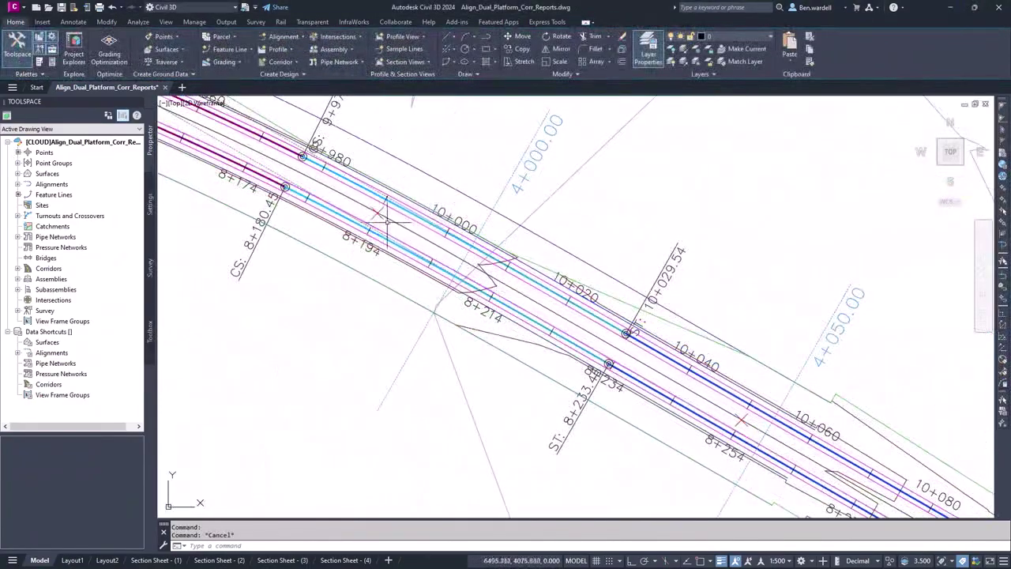
click(741, 416)
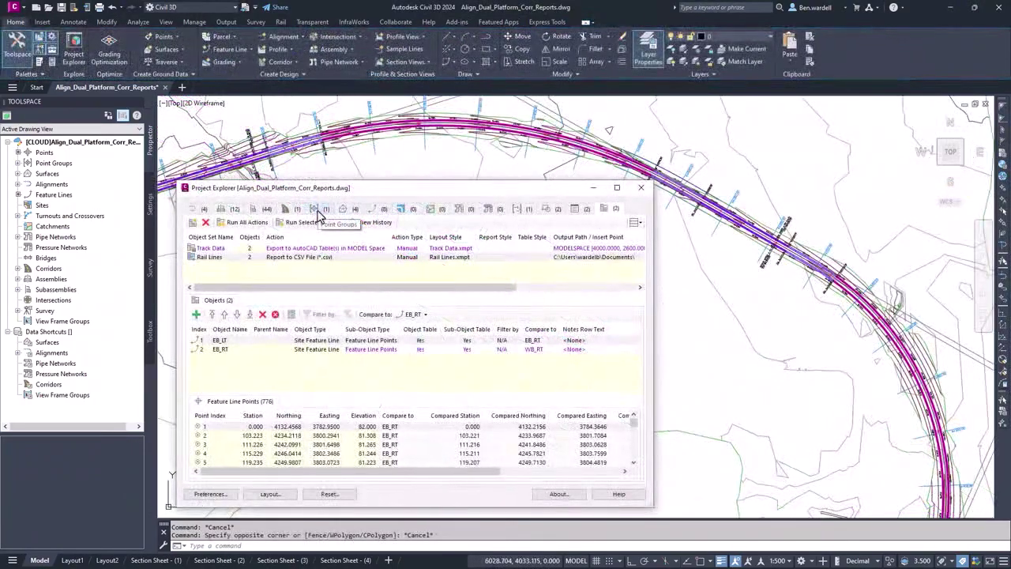
Create a Project Explorer object set named OCS Points with the action Report to CSV File (*.csv).
click(193, 223)
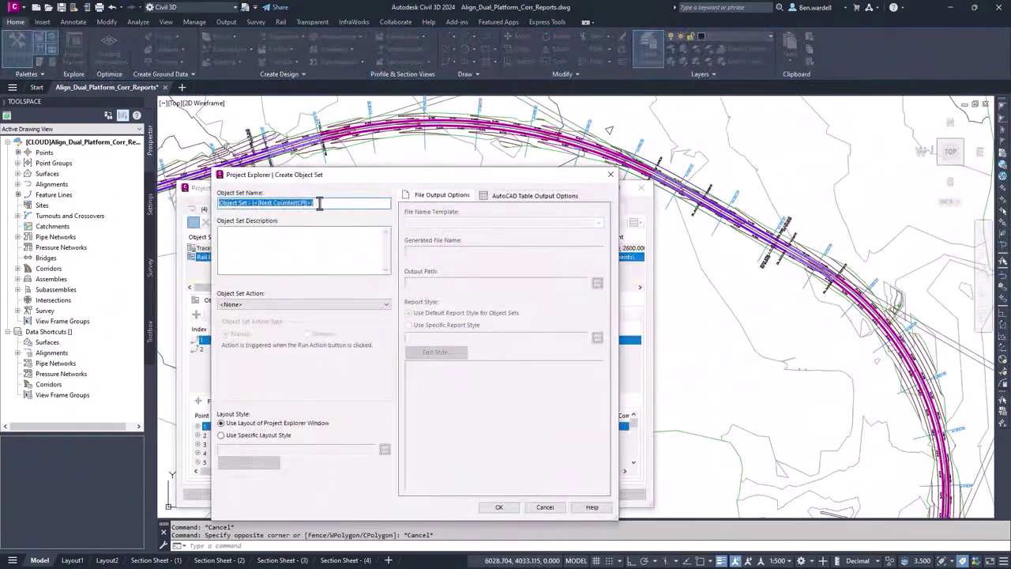
text(OCS Points)
click(360, 303)
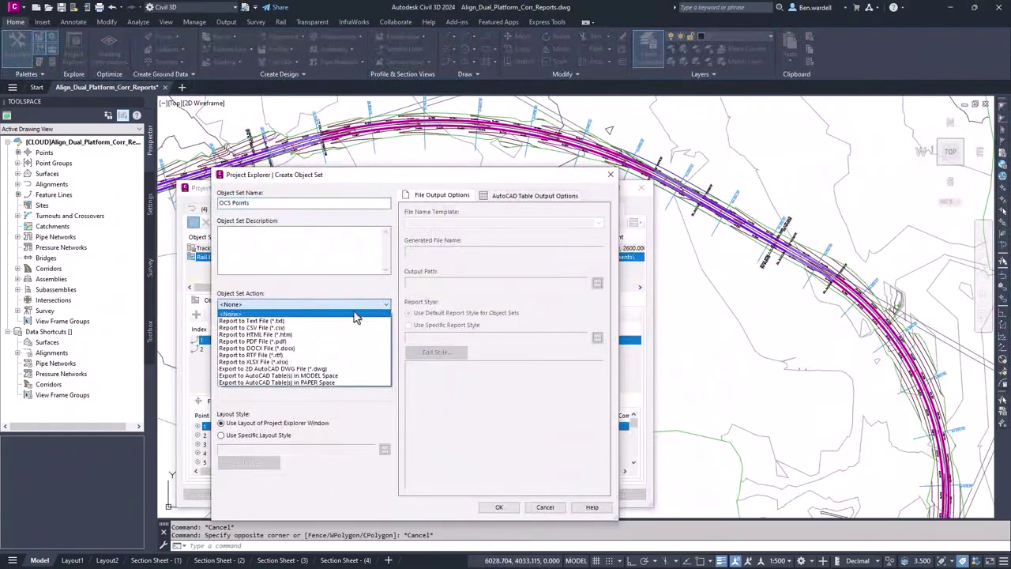
click(278, 335)
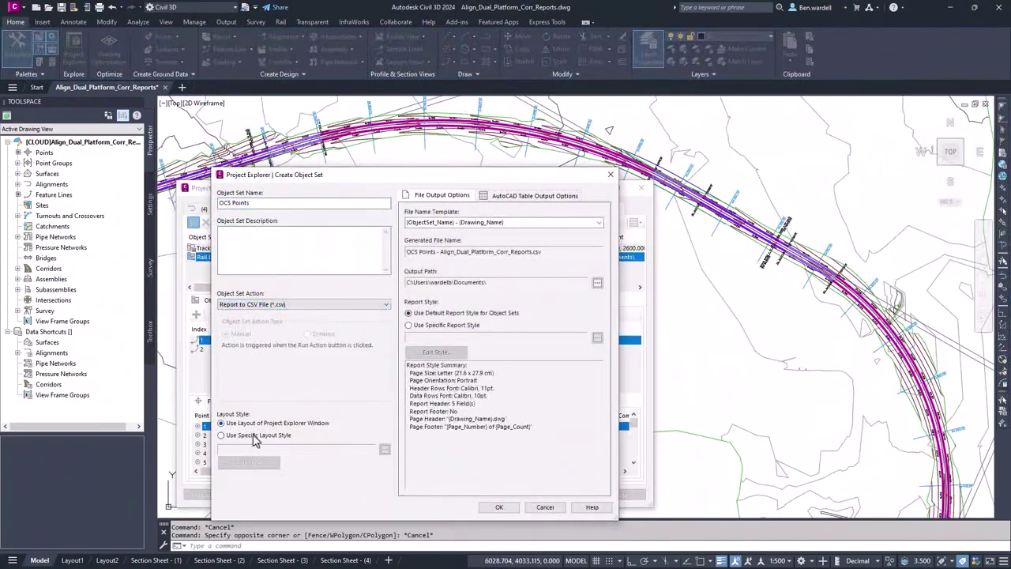
Give the object set the layout style OCS points.xmpt, limiting Cogo Points columns to Point Number, Compared Station and Compared Offset (XY).
click(254, 440)
click(249, 462)
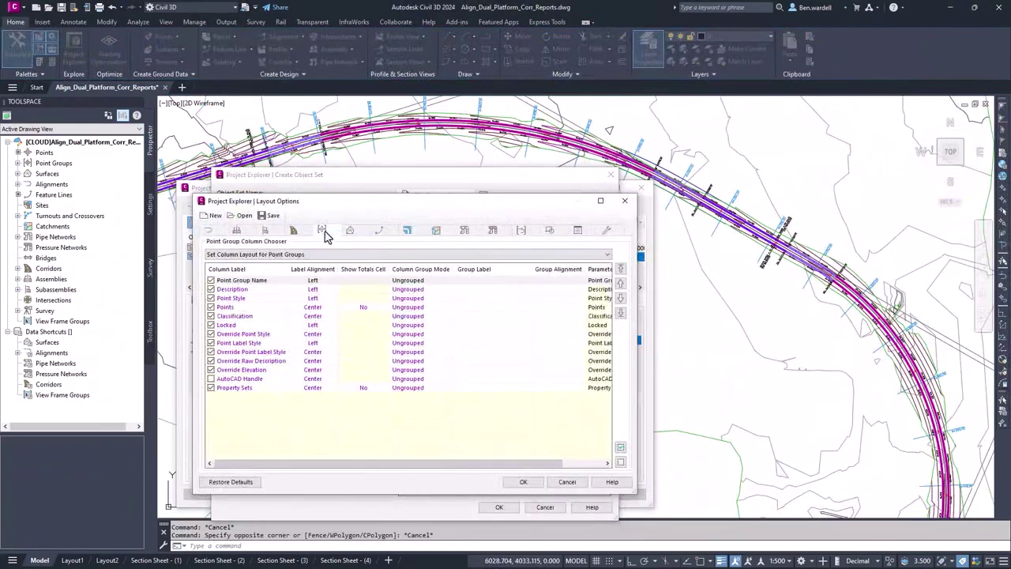
click(322, 255)
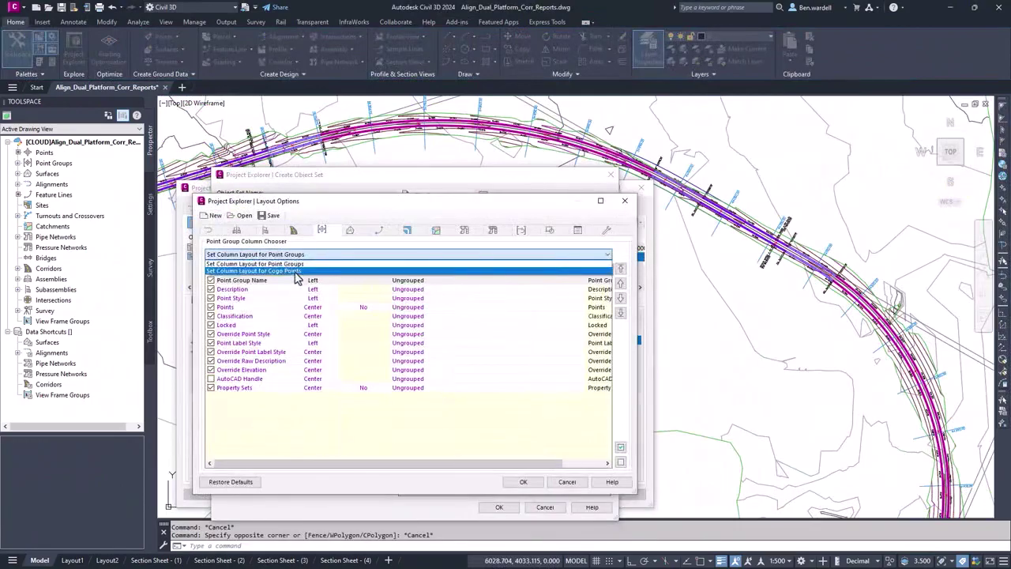
click(297, 271)
click(211, 289)
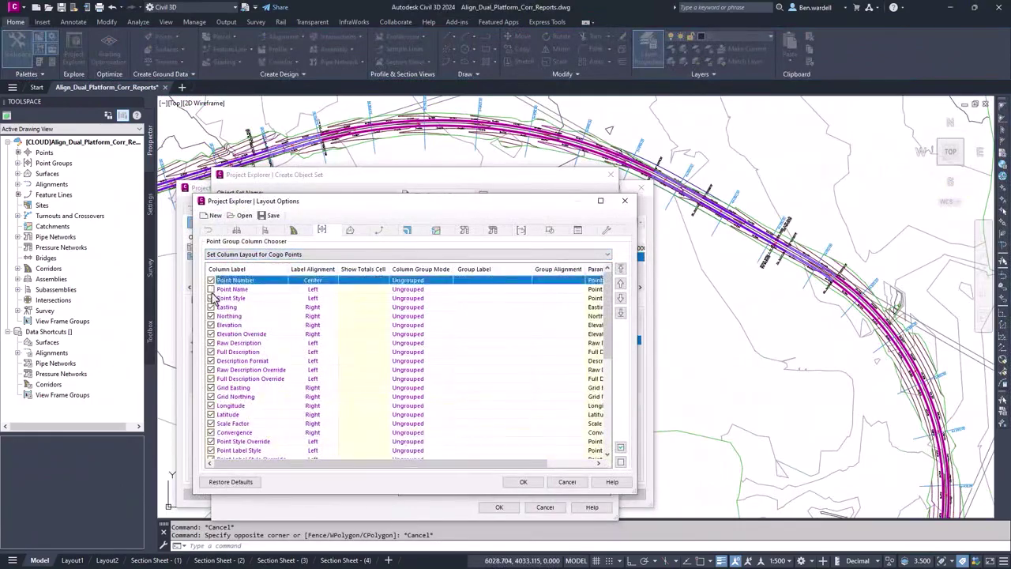
click(211, 432)
scroll(212, 442, down, 10)
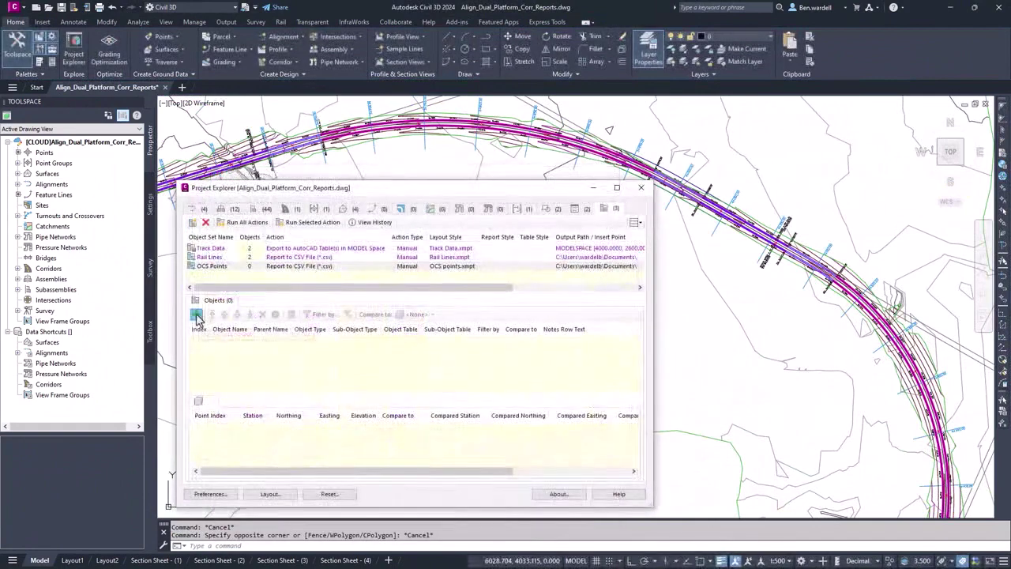
Add the _All Points point group to the OCS Points object set.
click(198, 316)
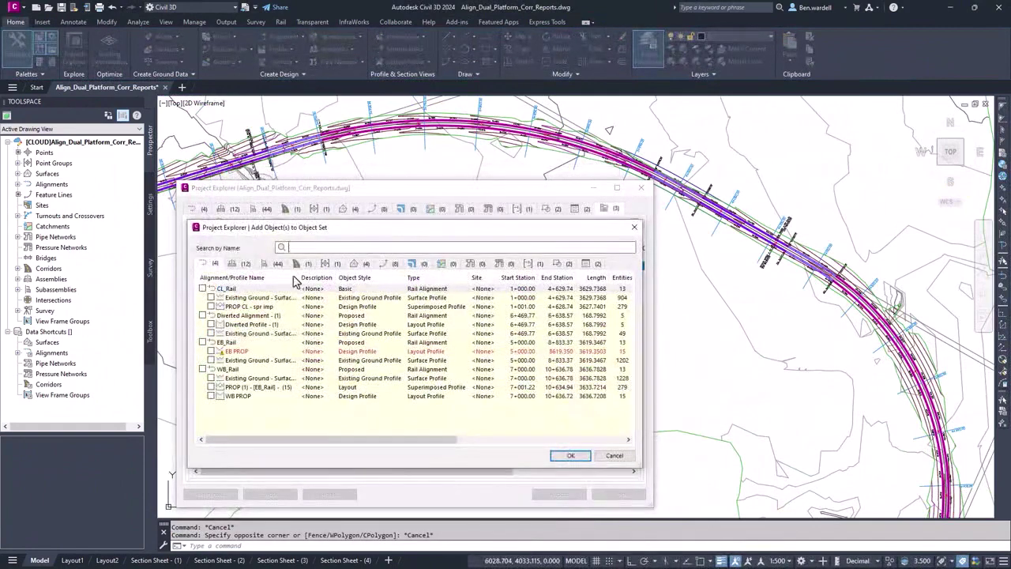
click(325, 264)
click(203, 289)
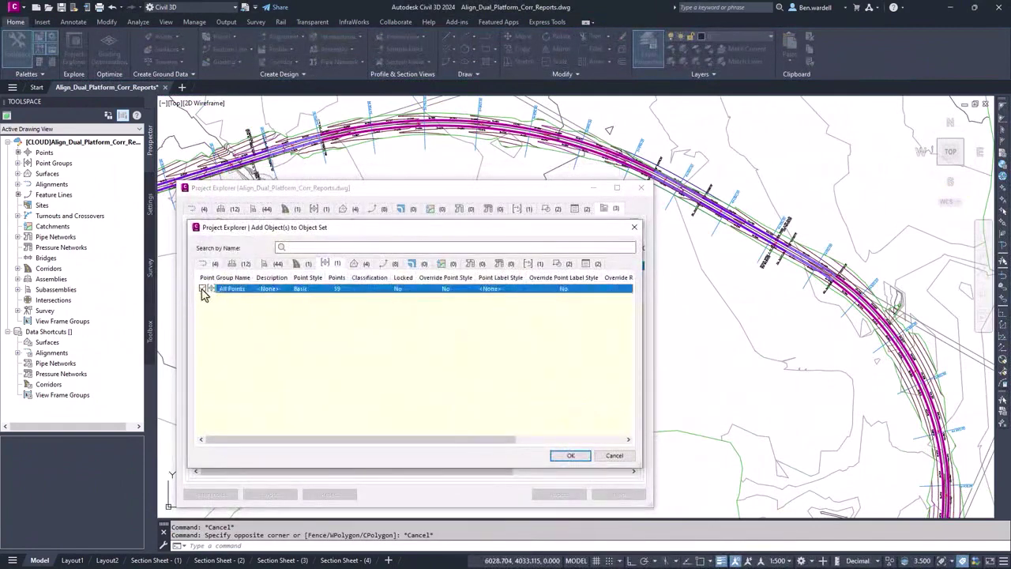
click(571, 456)
Set the _All Points group to compare to the CL_Rail alignment.
click(520, 342)
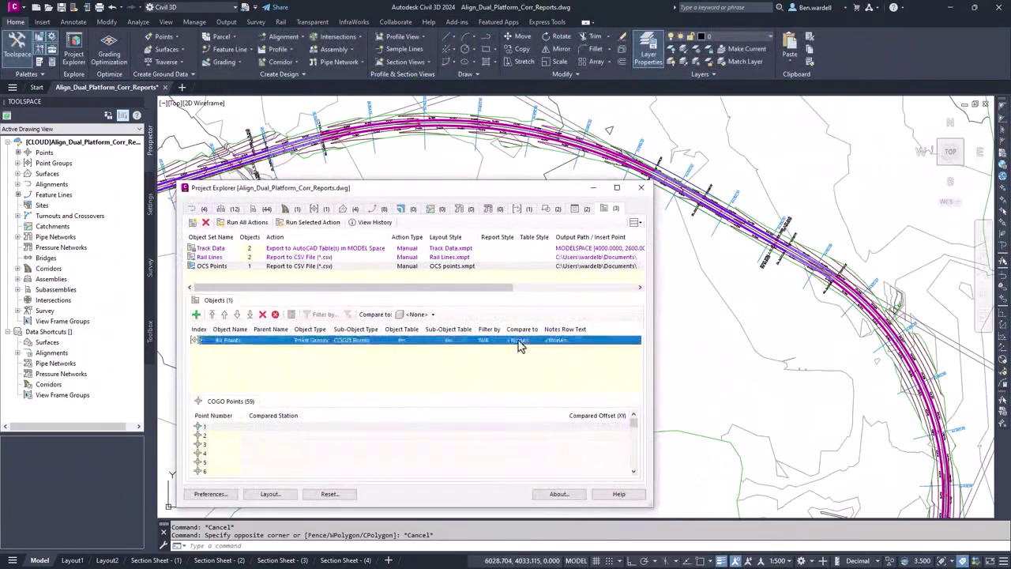
click(519, 345)
click(370, 343)
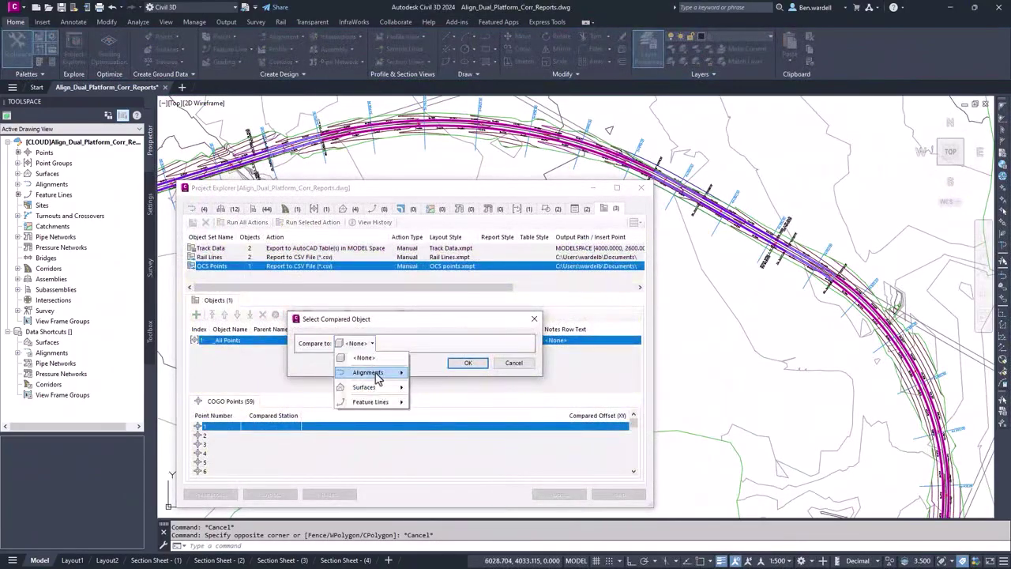
mouse_move(377, 380)
mouse_move(460, 402)
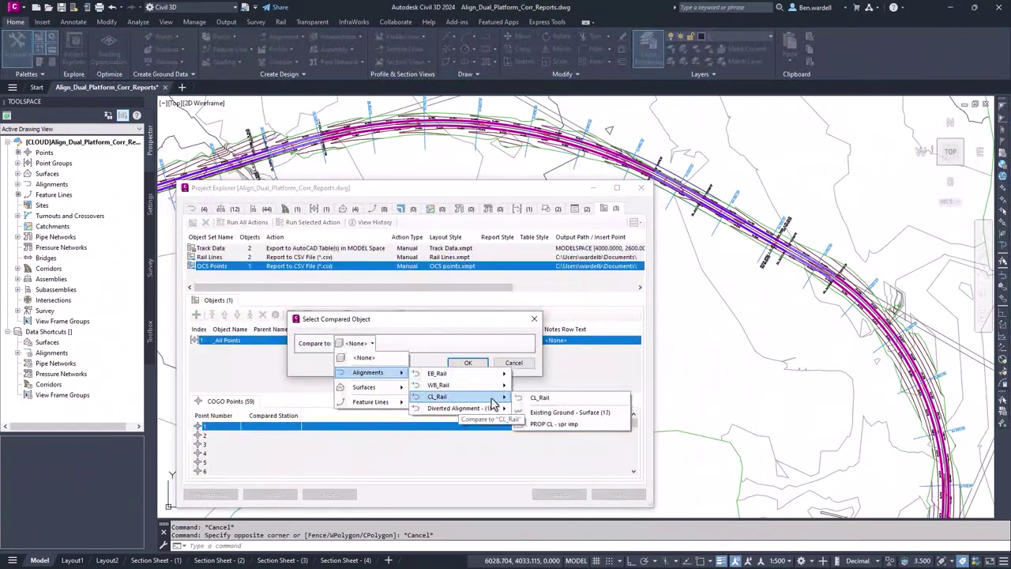
click(541, 397)
click(466, 363)
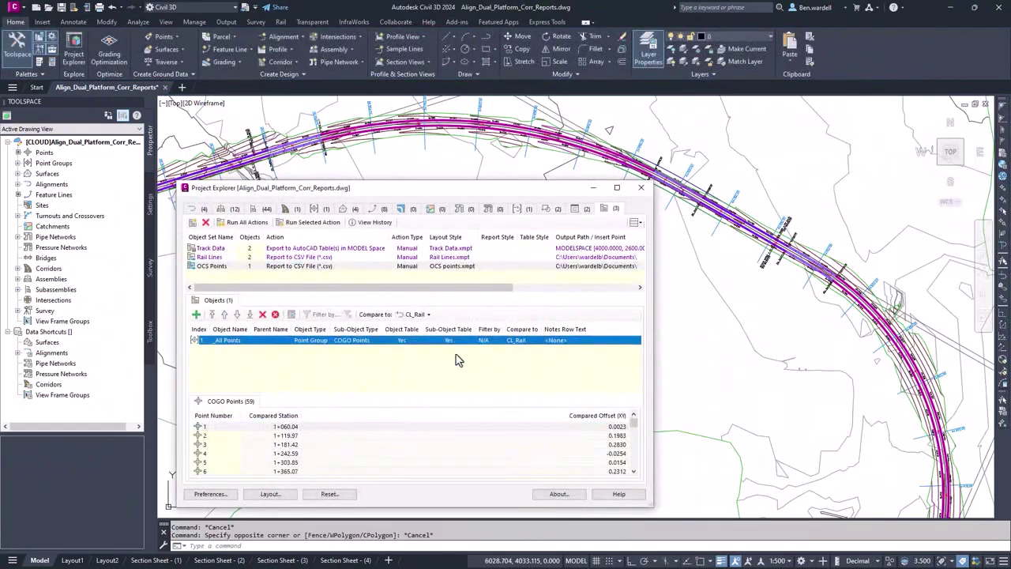
Run the OCS Points action, open the generated CSV file in Excel and review its point number, station and offset columns.
click(313, 221)
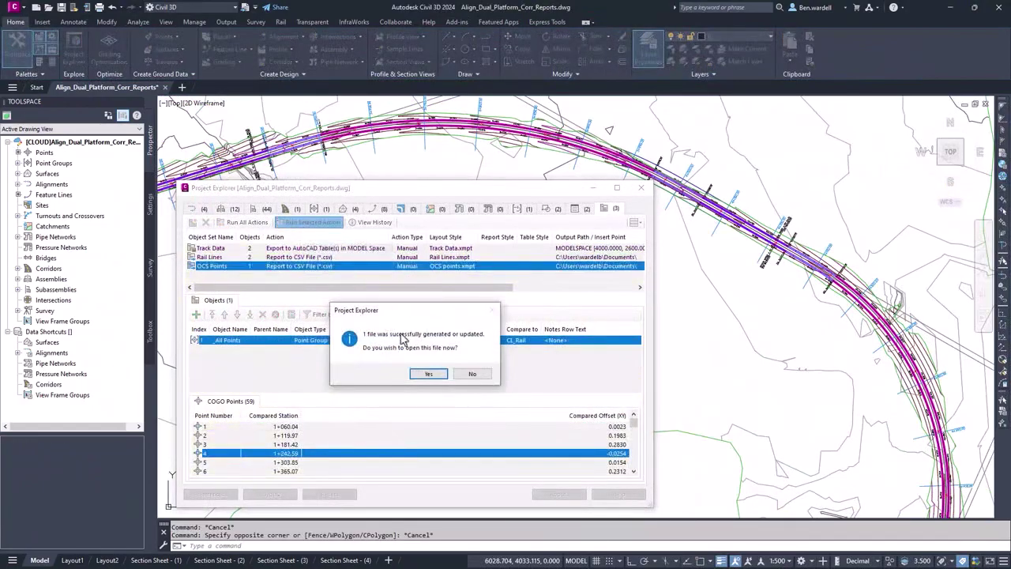
click(427, 375)
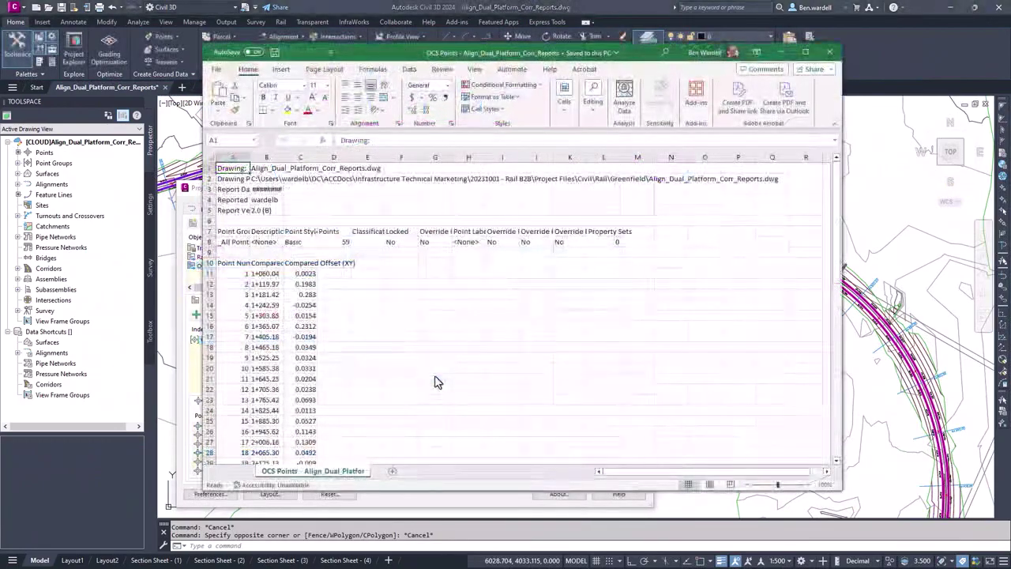
click(233, 283)
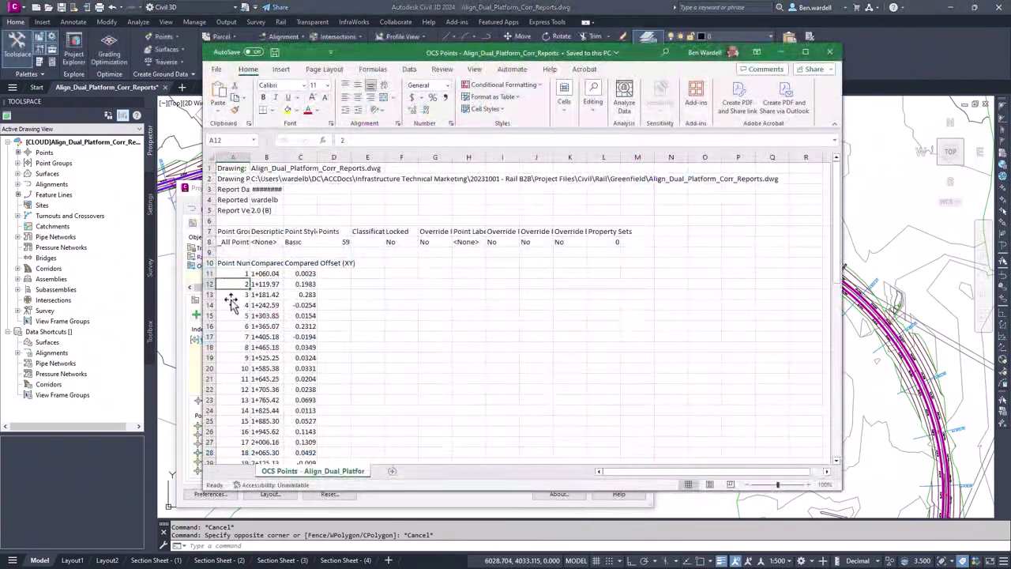
click(265, 285)
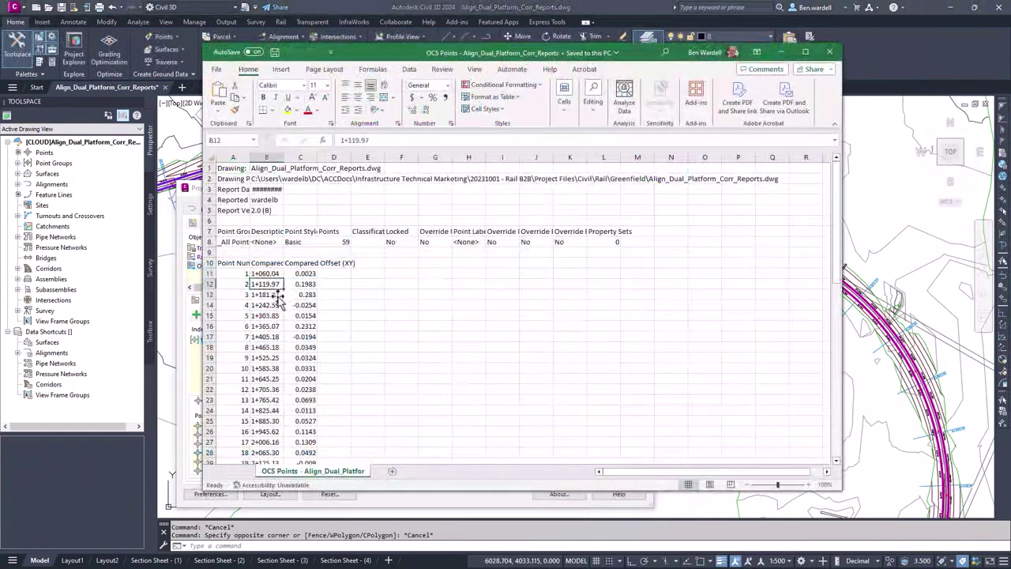
click(277, 293)
click(307, 274)
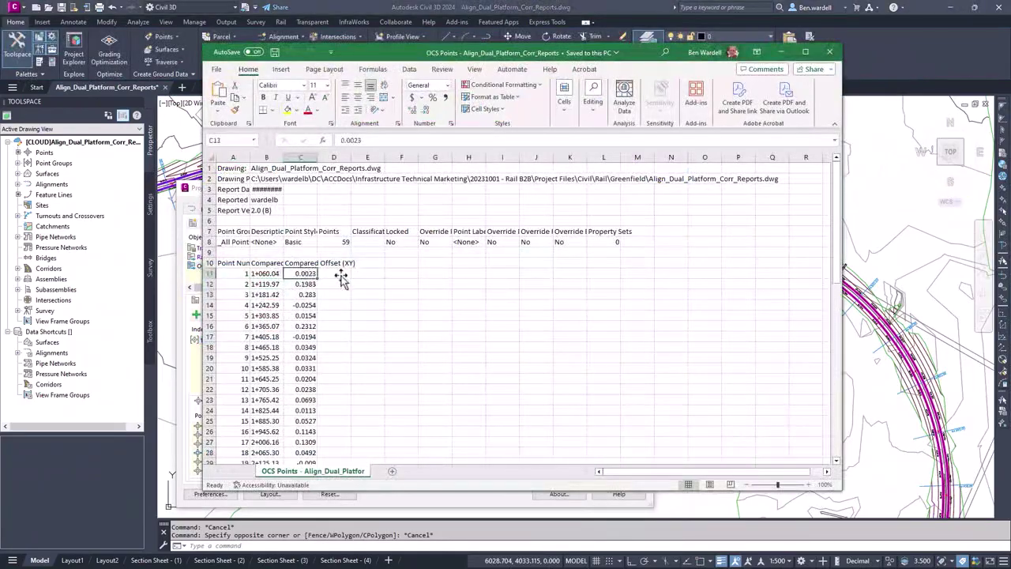
Enter the column heading "OCS Pole" in cell D10 beside the compared offsets.
click(342, 263)
text(O)
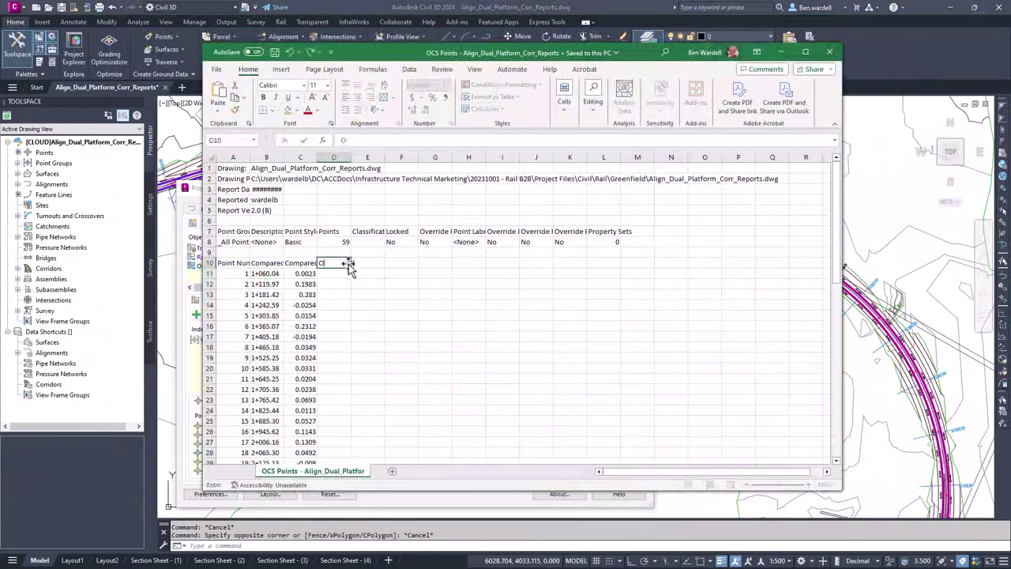
text(CS Pole)
key(Return)
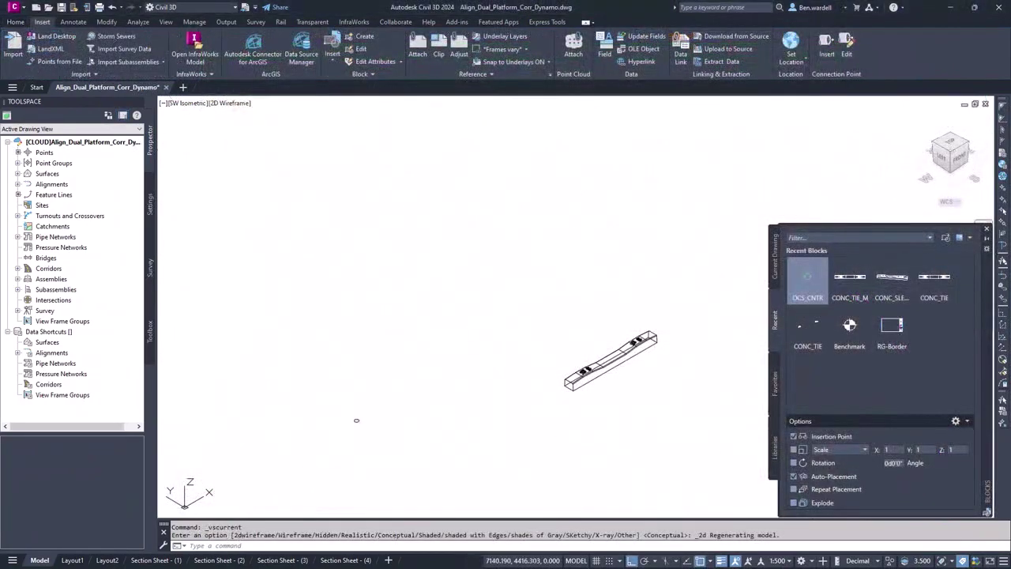
Insert the OCS_CNTR block at the small circle in the Dynamo drawing and view the pole in the Conceptual visual style.
click(622, 352)
key(Escape)
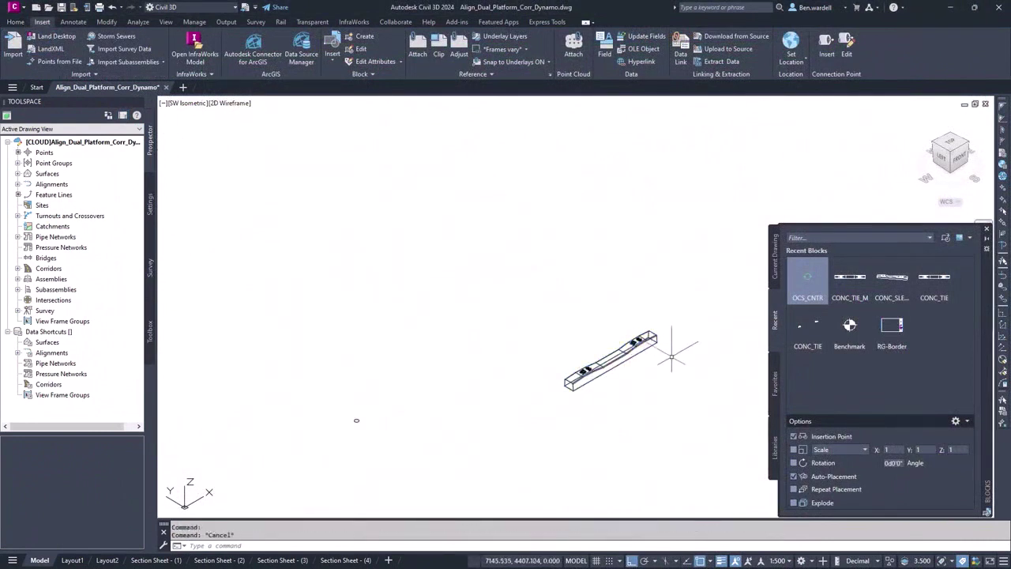
click(809, 280)
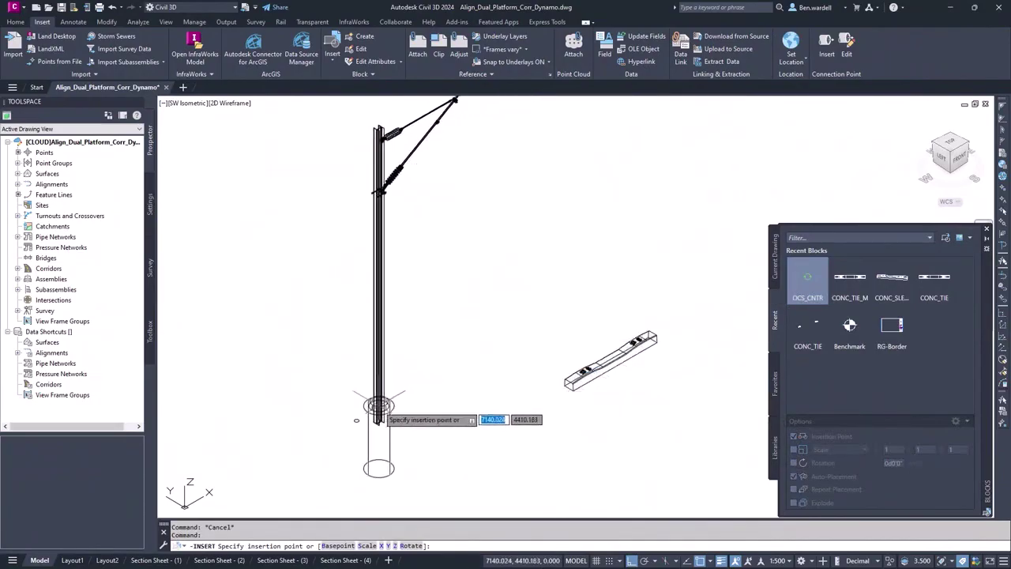
click(356, 419)
key(Escape)
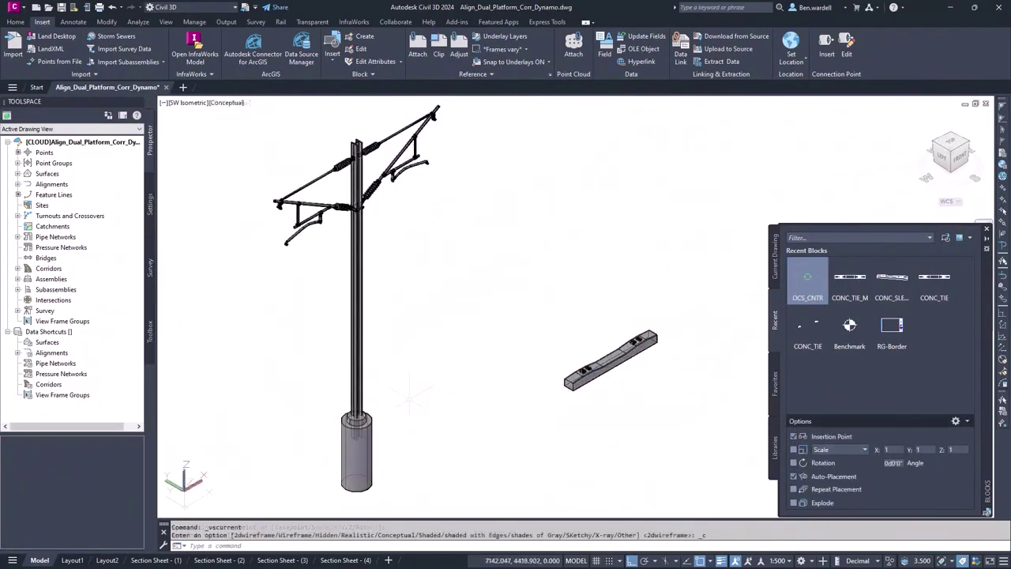
shift+middle_drag(497, 422, 539, 416)
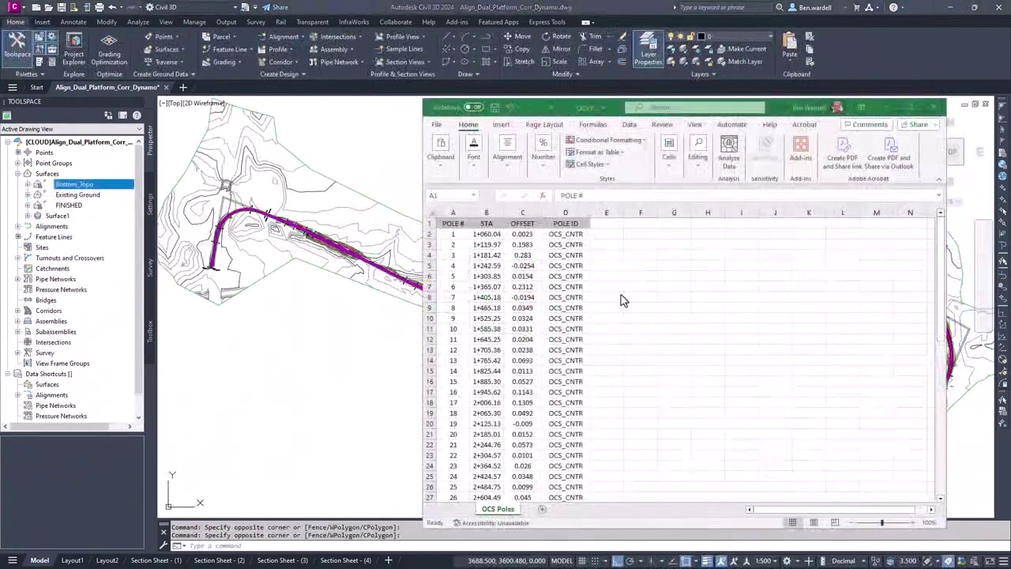
Review the pole number, station, offset and pole ID rows in the OCS Poles spreadsheet.
scroll(620, 327, down, 5)
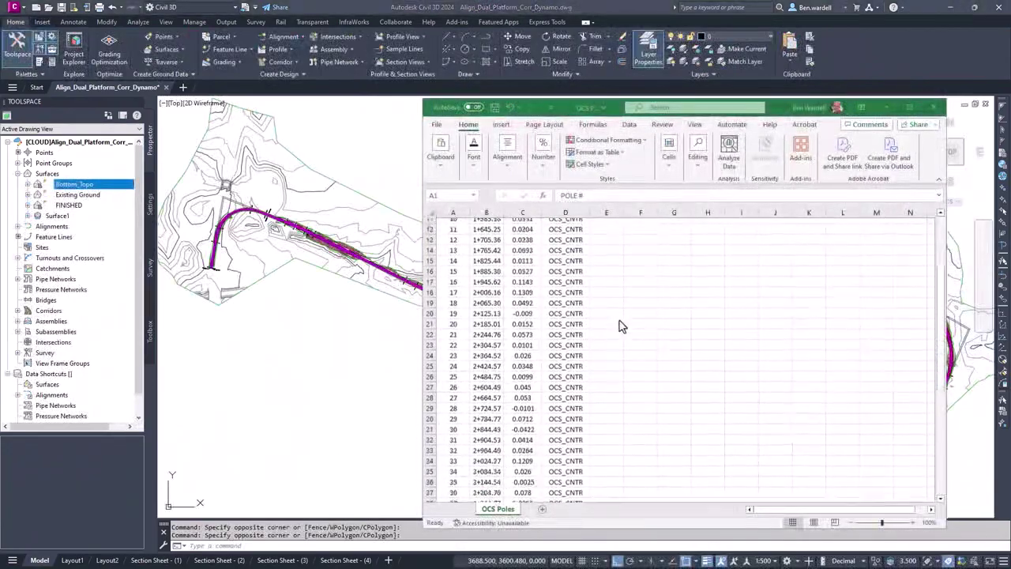
scroll(620, 326, down, 4)
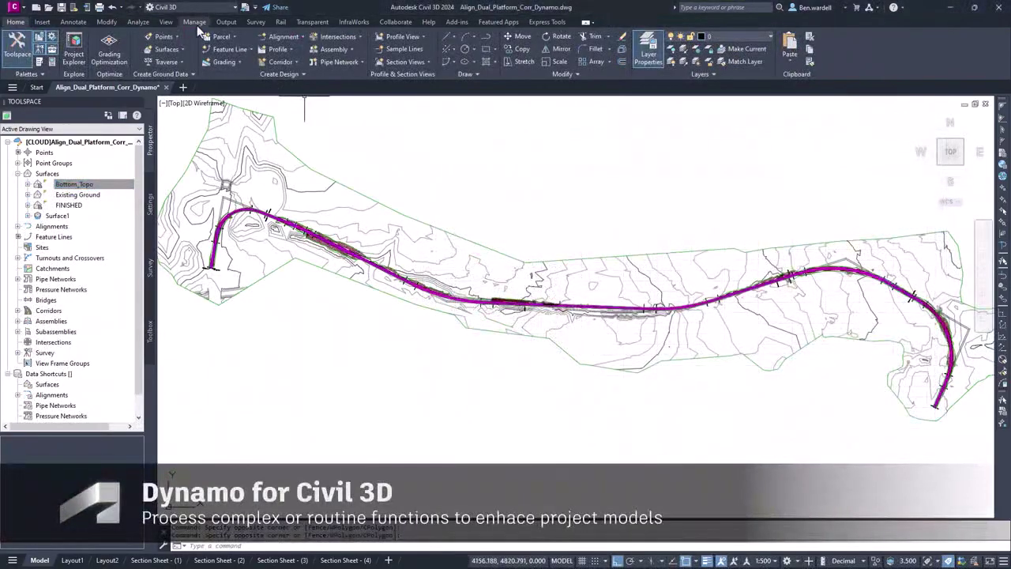
Launch Dynamo and open the OCS_Place_Cooridor_CSV_B2B.dyn graph from the project's Rail > Dynamo folder.
click(195, 22)
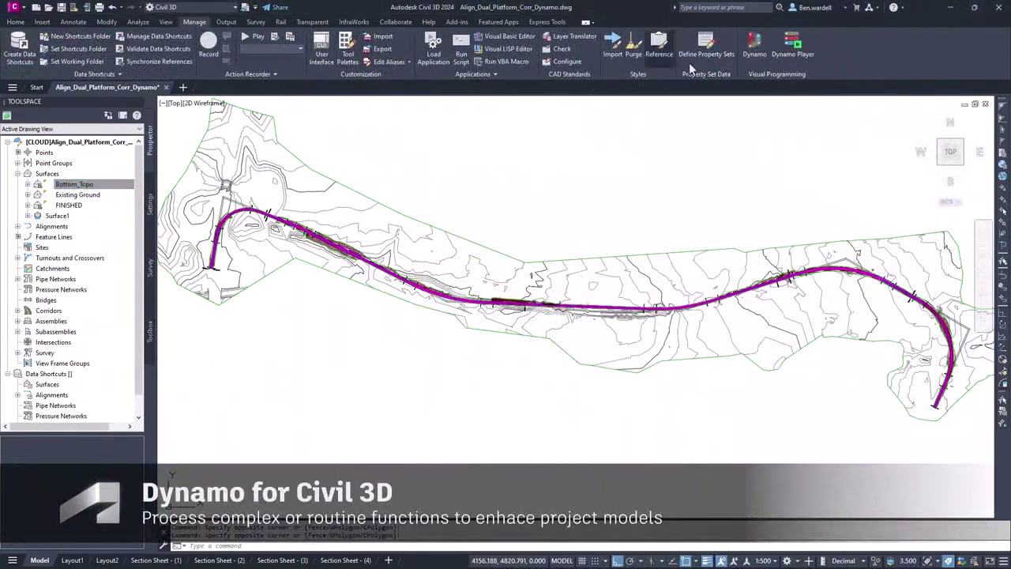
click(750, 45)
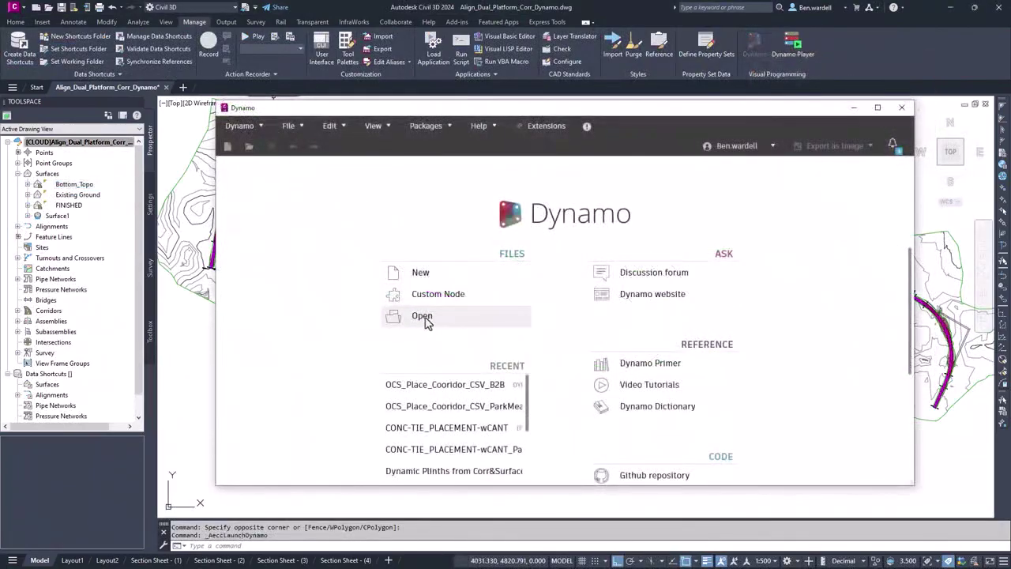
click(421, 316)
double_click(575, 283)
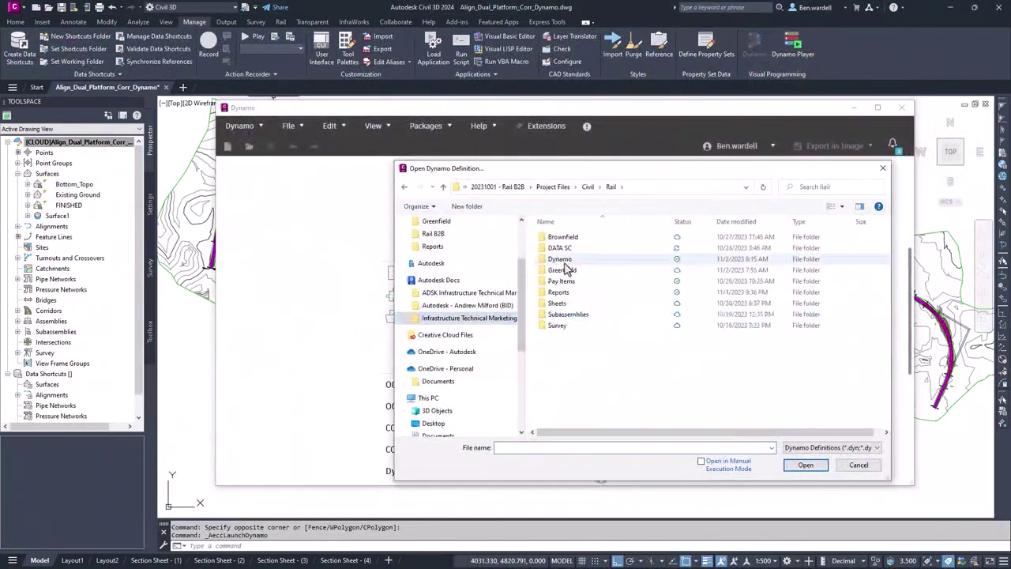
double_click(560, 260)
click(572, 241)
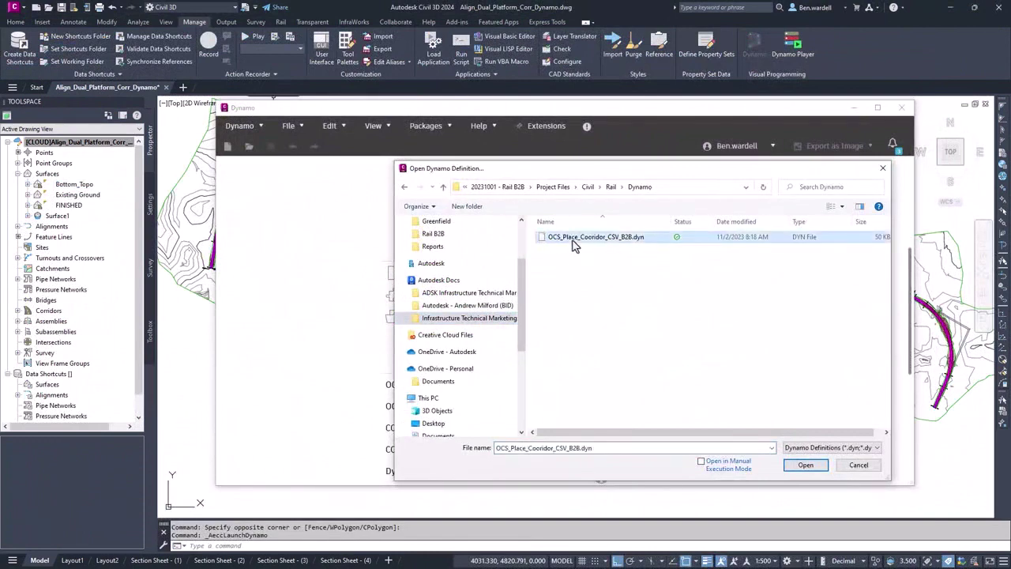
click(804, 464)
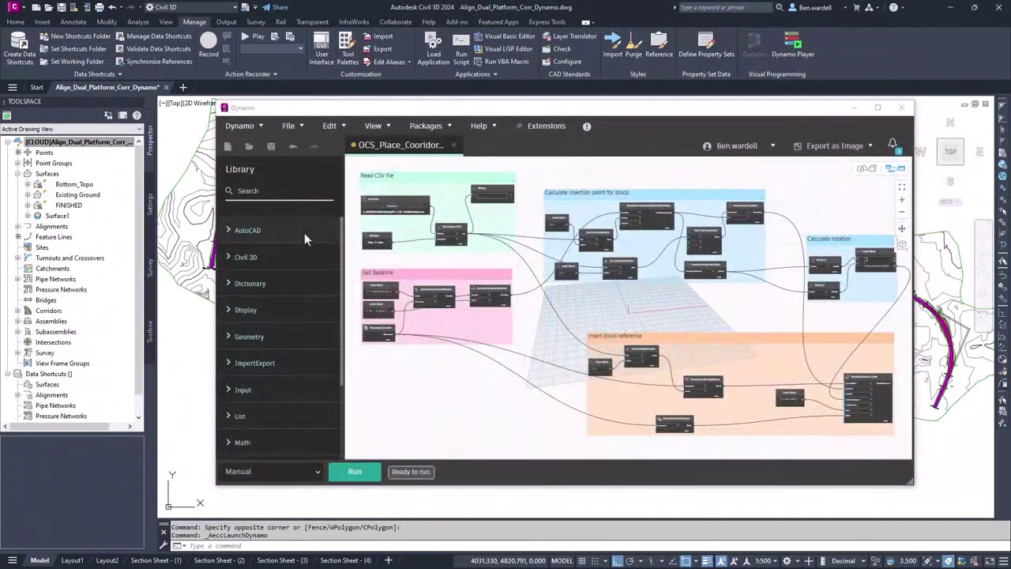
Browse the node library's AutoCAD Document nodes and the Civil 3D Corridor nodes under CivilObjects.
click(230, 231)
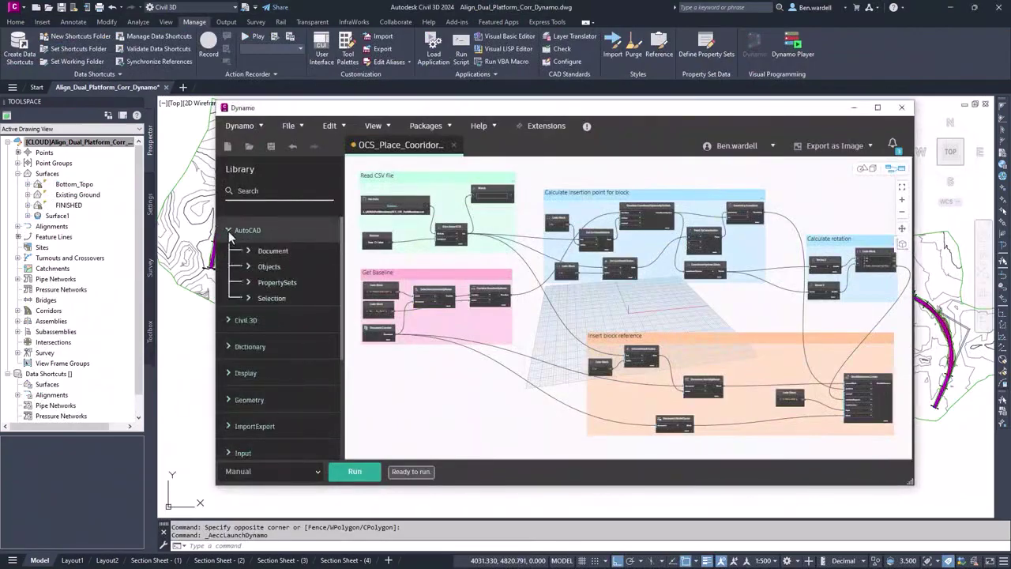
click(248, 251)
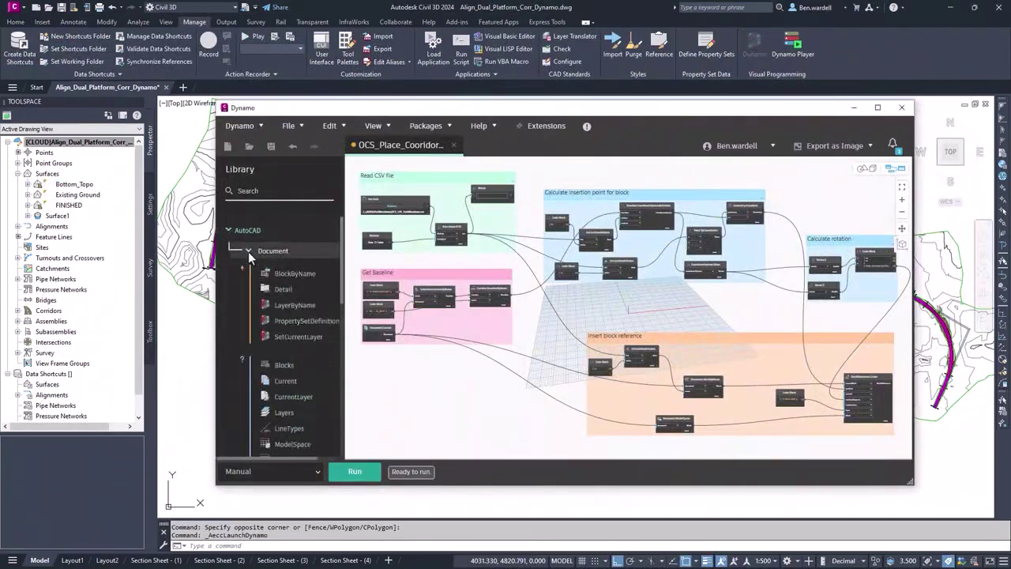
click(230, 230)
click(228, 256)
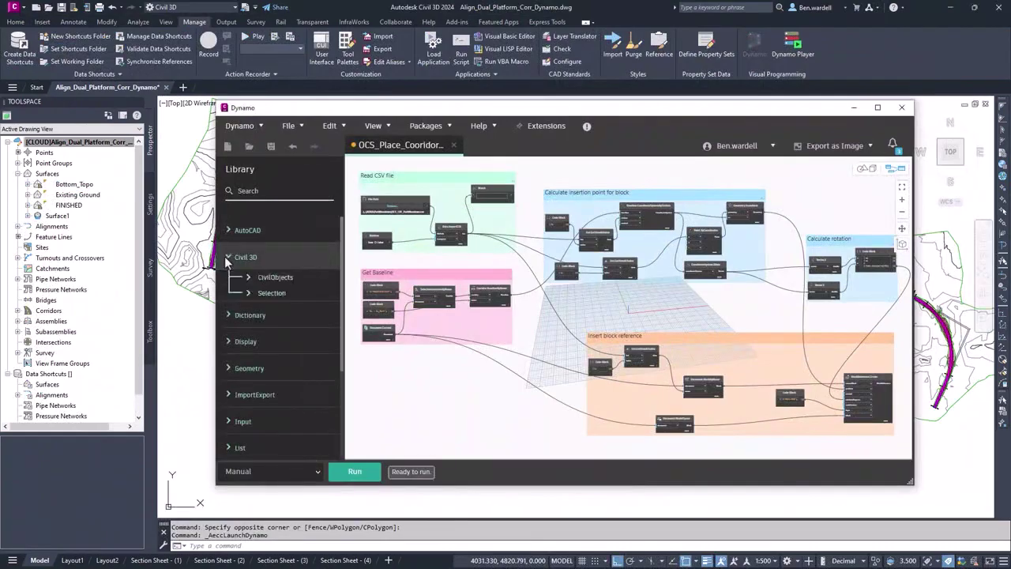
click(249, 278)
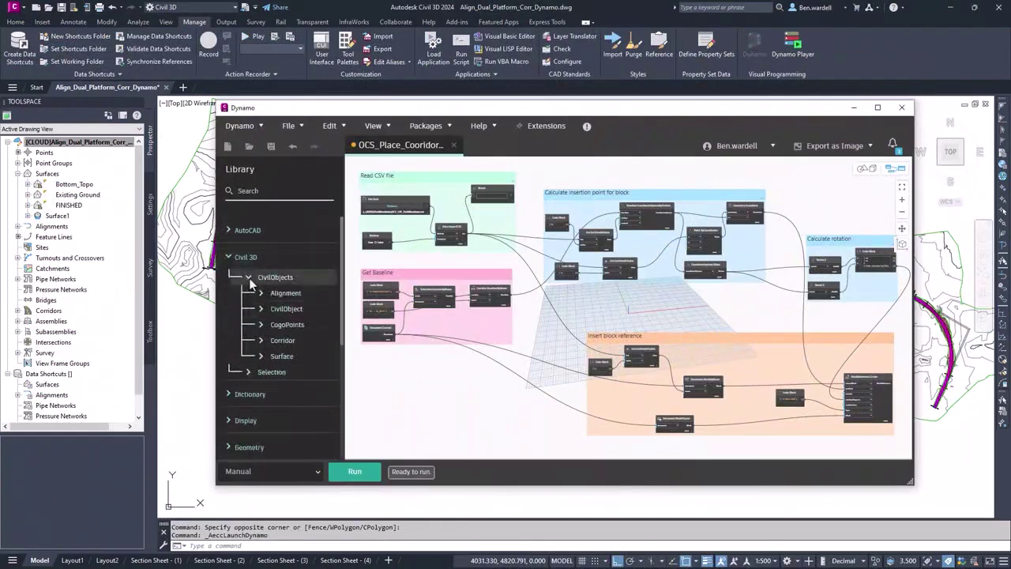
click(259, 338)
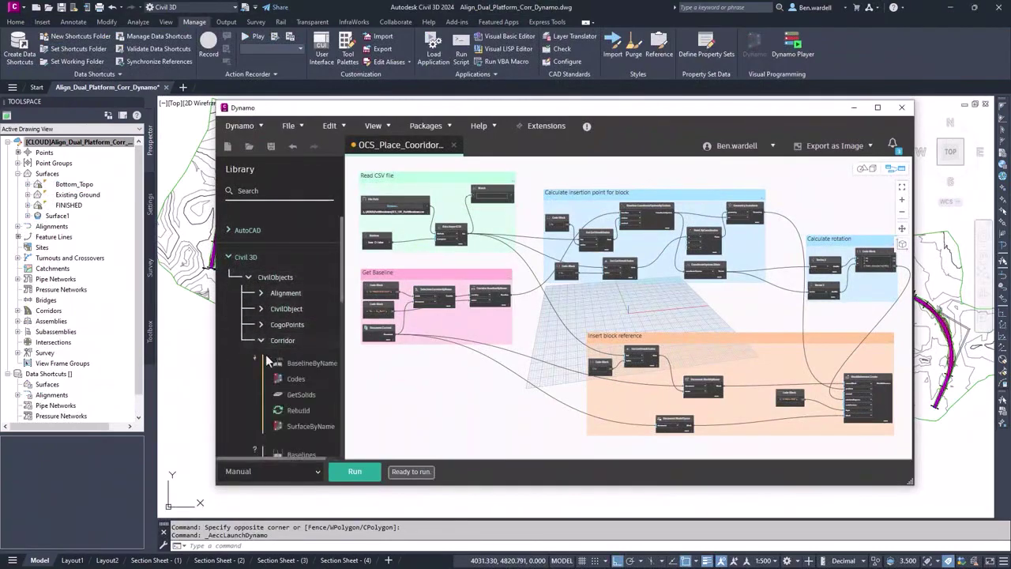
scroll(265, 355, down, 3)
Compare the corridor and baseline names in the Get Baseline group with the 2-TRACK-IND-CANT corridor's baselines in the drawing.
scroll(371, 300, up, 5)
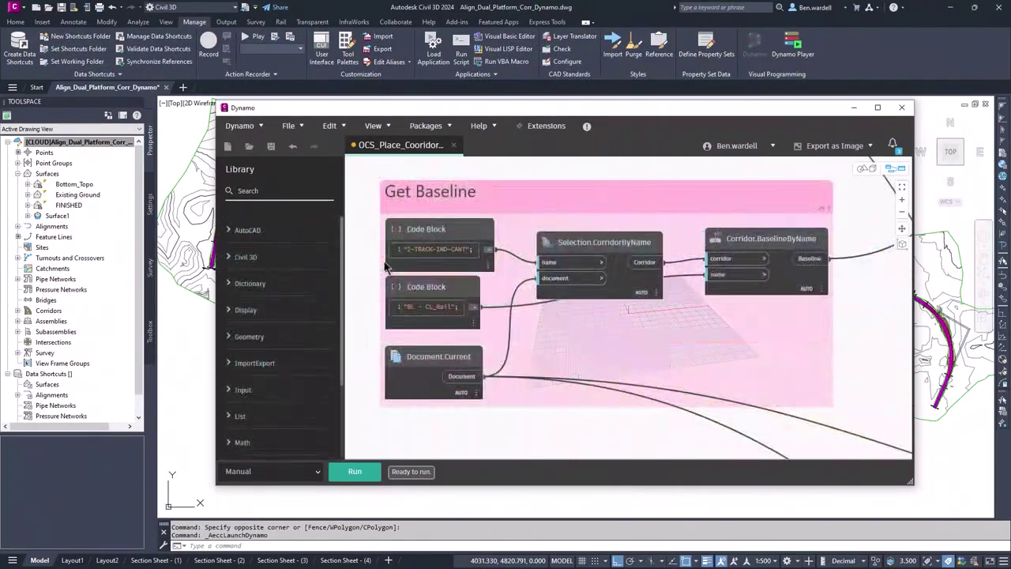
click(17, 311)
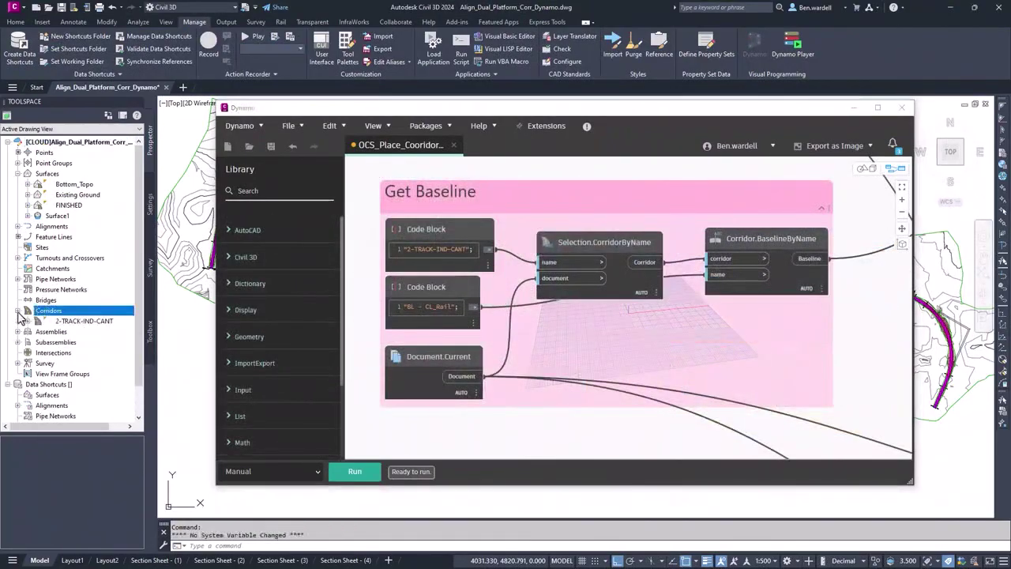
click(28, 321)
click(84, 321)
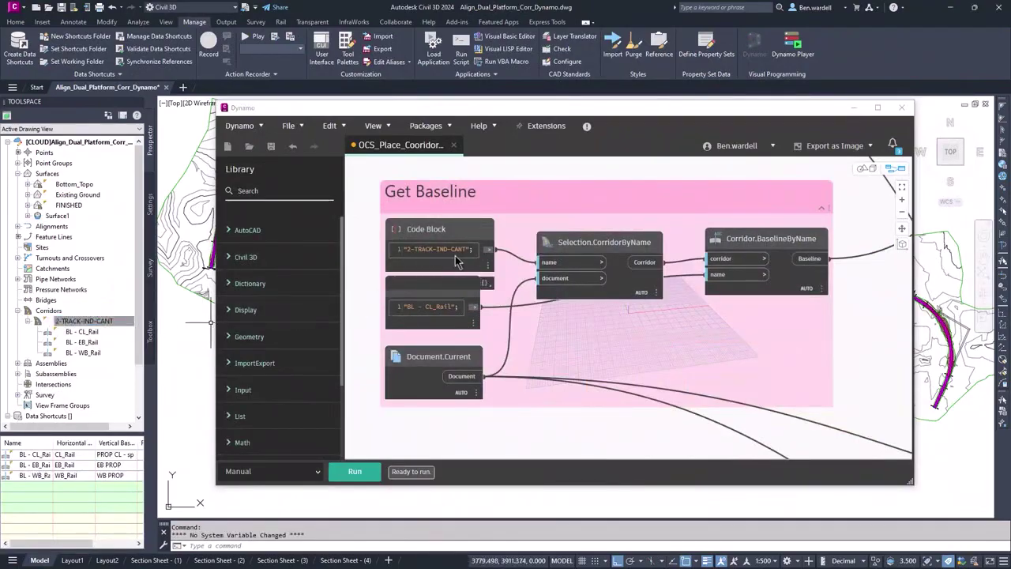
Set the File Path node in the Read CSV file group to the OCS Poles file.
drag(435, 290, 606, 323)
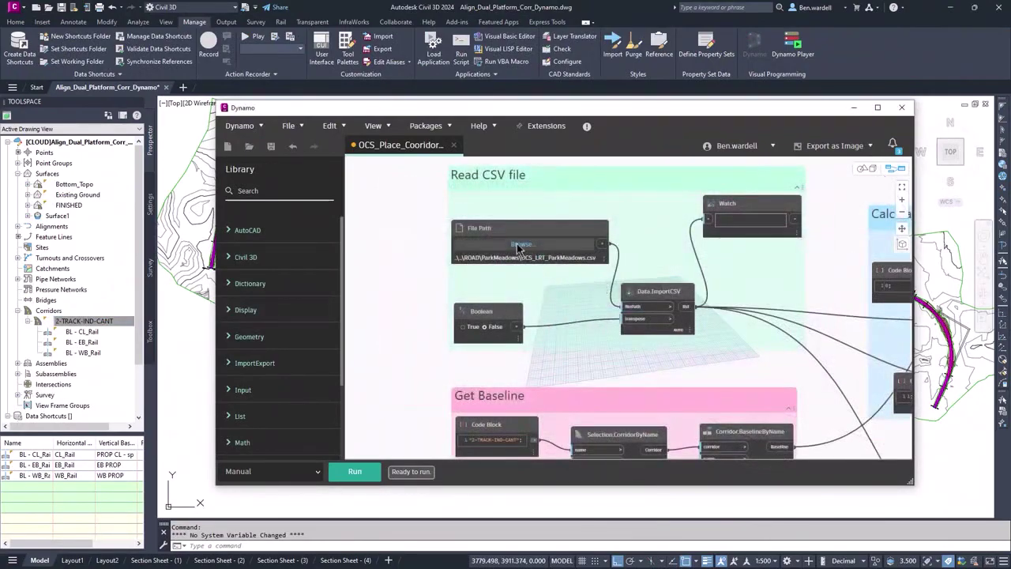
click(519, 246)
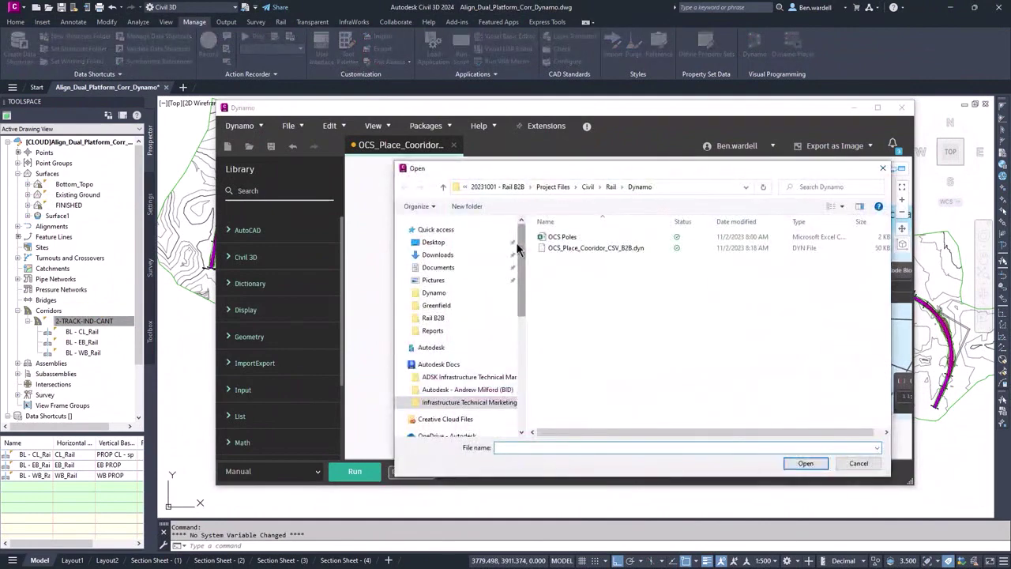
double_click(563, 238)
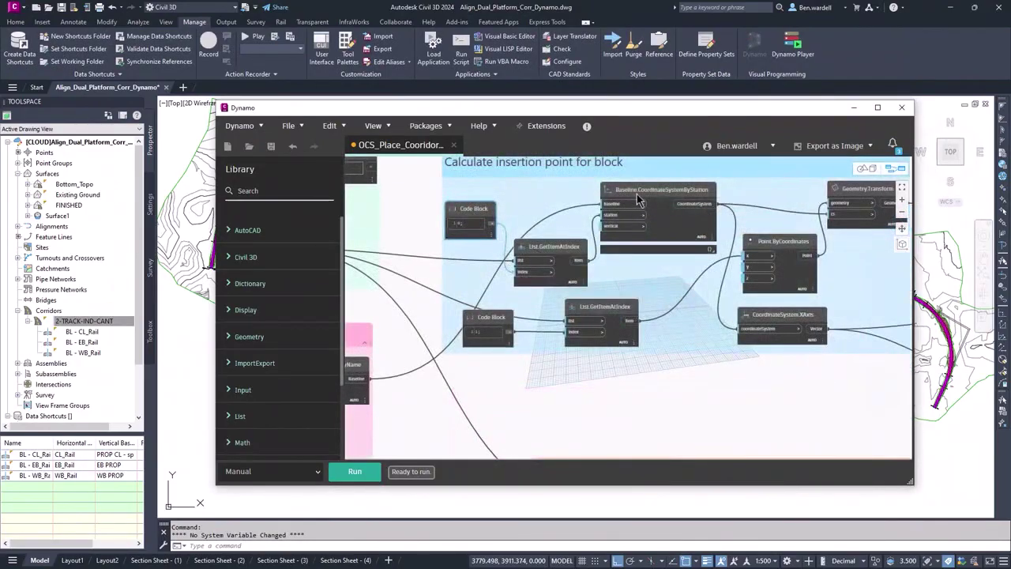
Examine the block insertion point nodes and the OCS poles placed along the rail corridor in the SW Isometric Conceptual view.
mouse_move(688, 202)
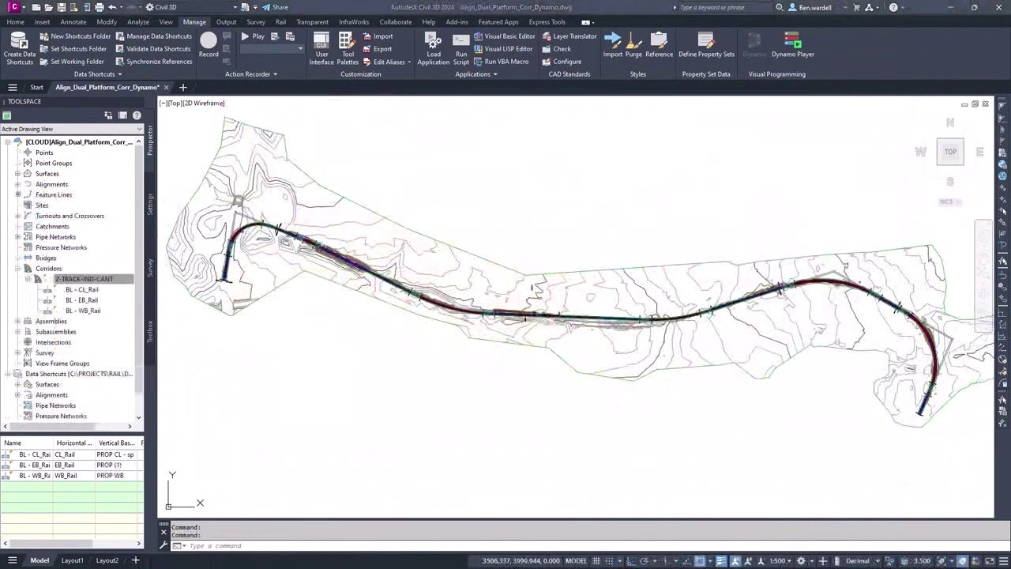
scroll(261, 233, up, 10)
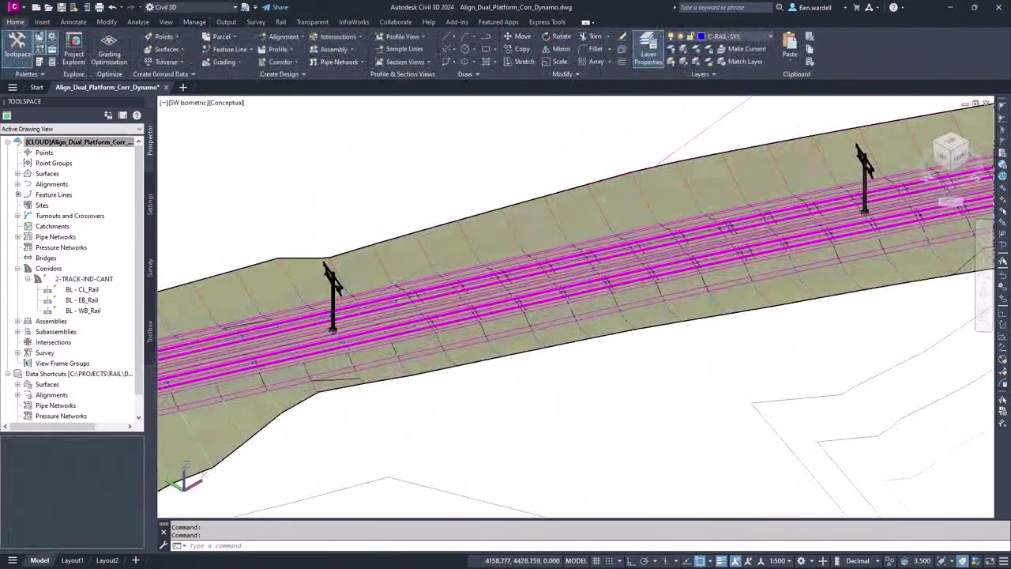
scroll(269, 305, up, 6)
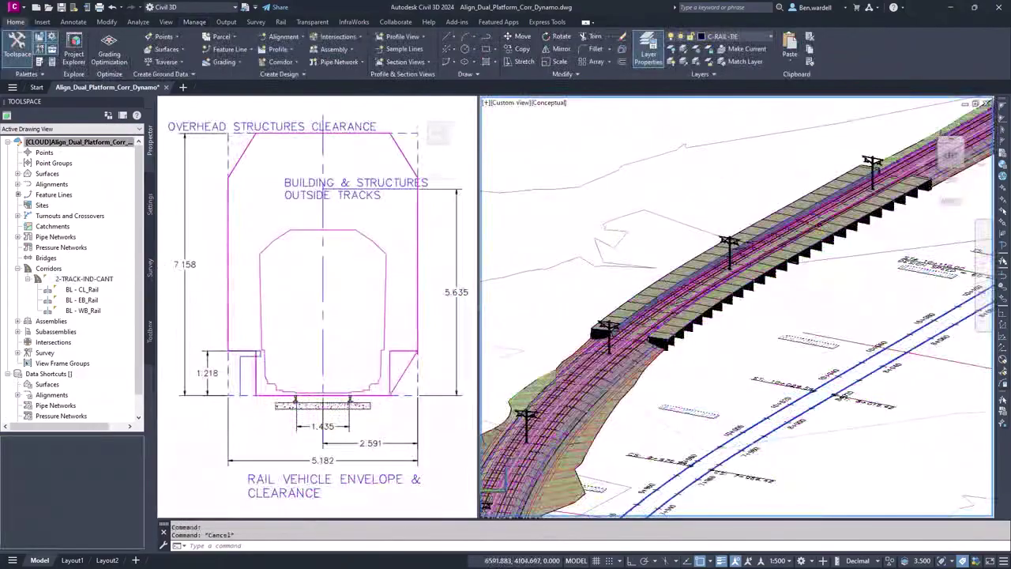
Select the rail vehicle outline in the clearance diagram to inspect it, then clear the selection.
click(311, 256)
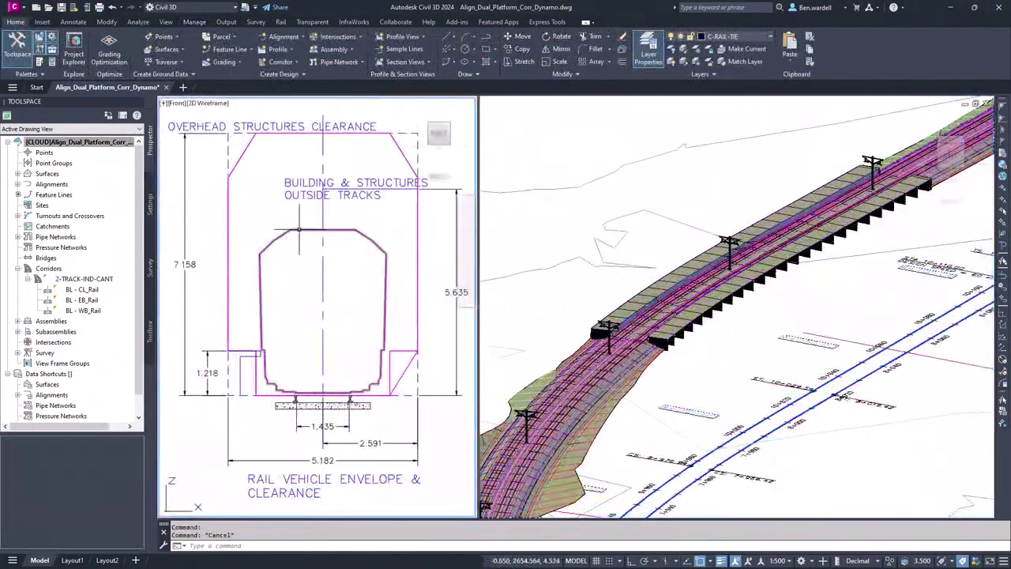
click(299, 229)
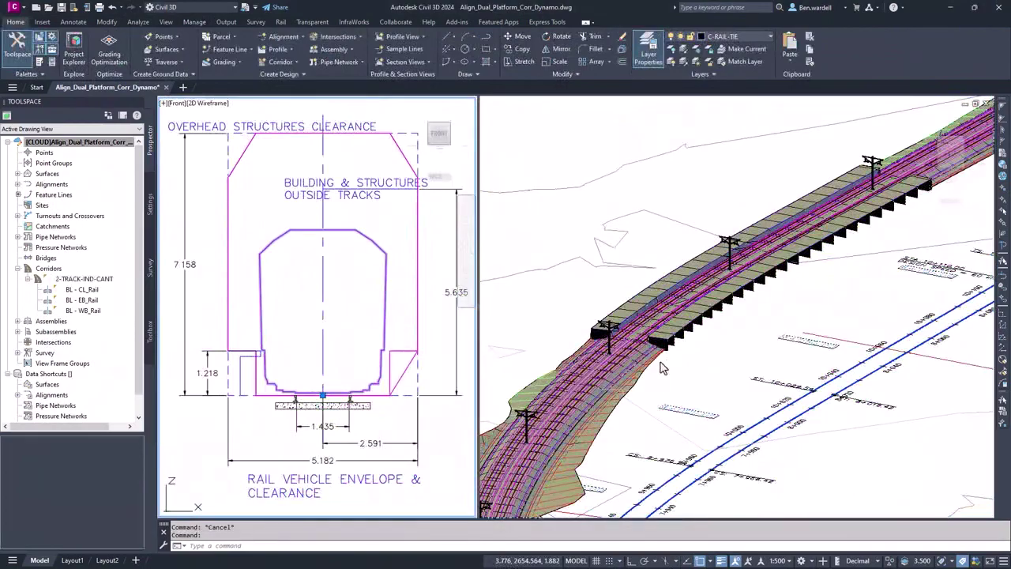
key(Escape)
Launch Dynamo Player, add the project's Rail > Dynamo folder to its managed folders and make it the active folder.
scroll(596, 71, down, 6)
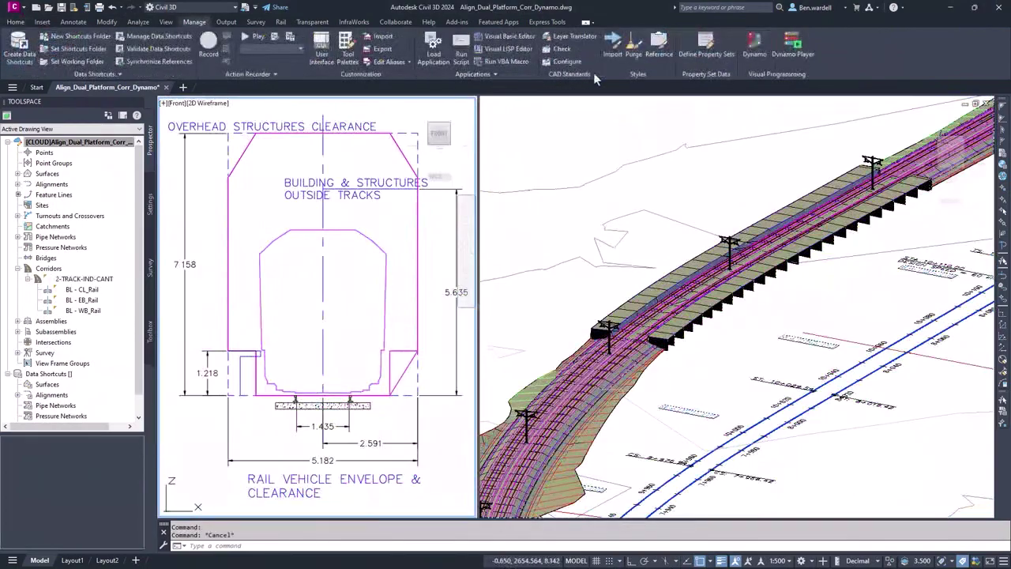
click(791, 49)
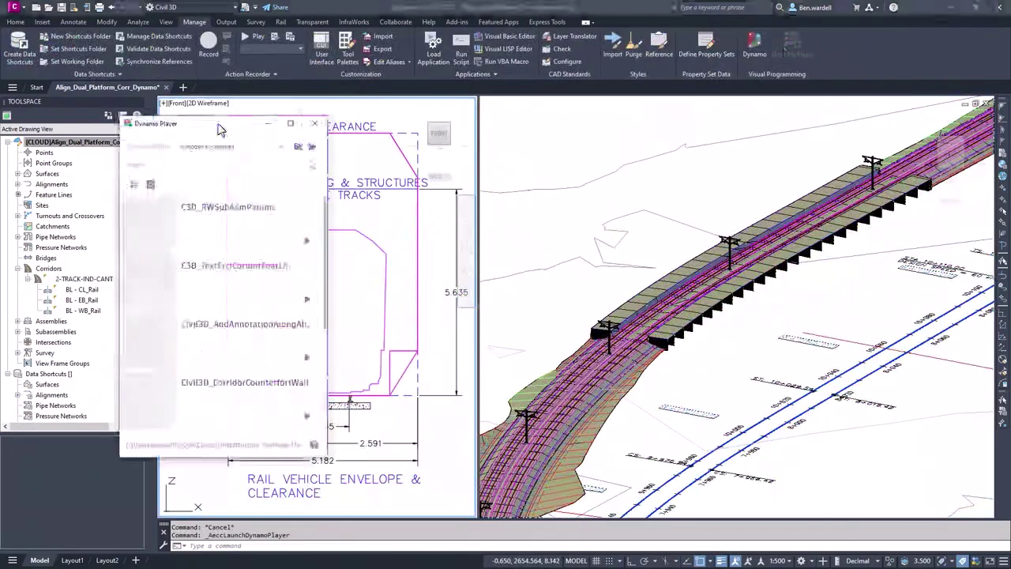
click(298, 147)
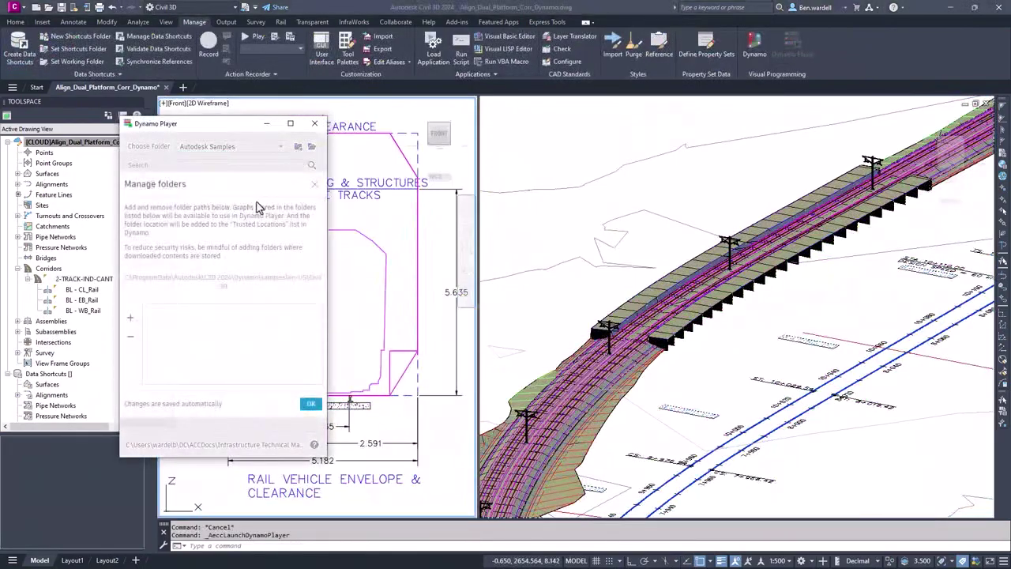
click(130, 317)
click(298, 231)
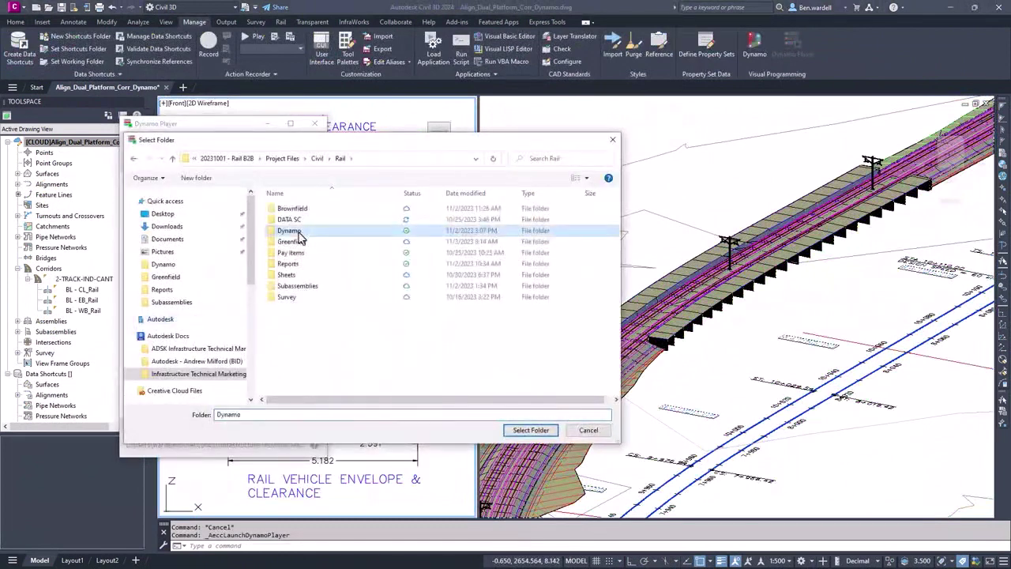
key(Return)
click(313, 409)
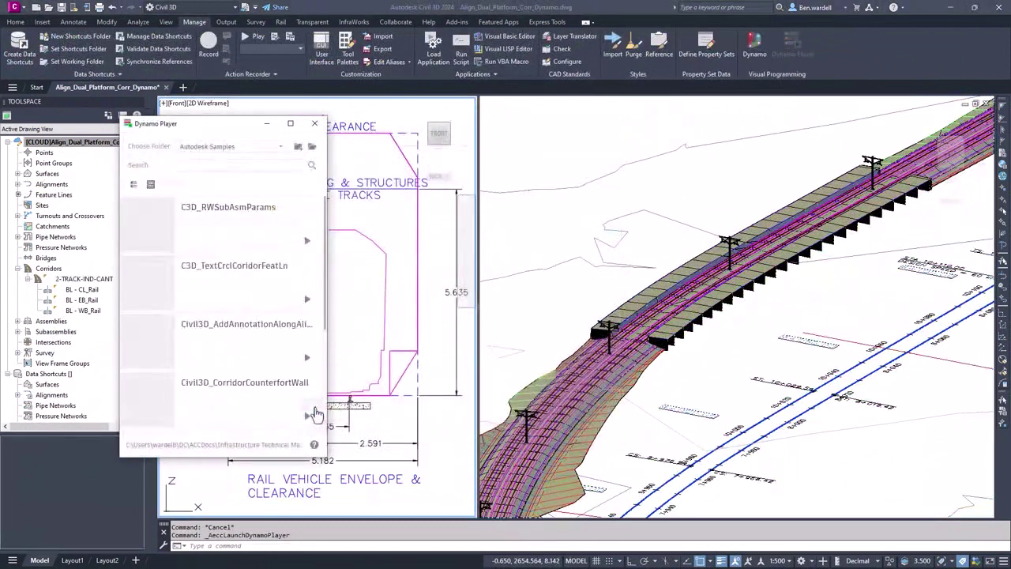
click(281, 147)
click(194, 187)
Open the RAIL_VEHICLE-wCANT graph for editing in Dynamo and examine its node groups.
mouse_move(207, 266)
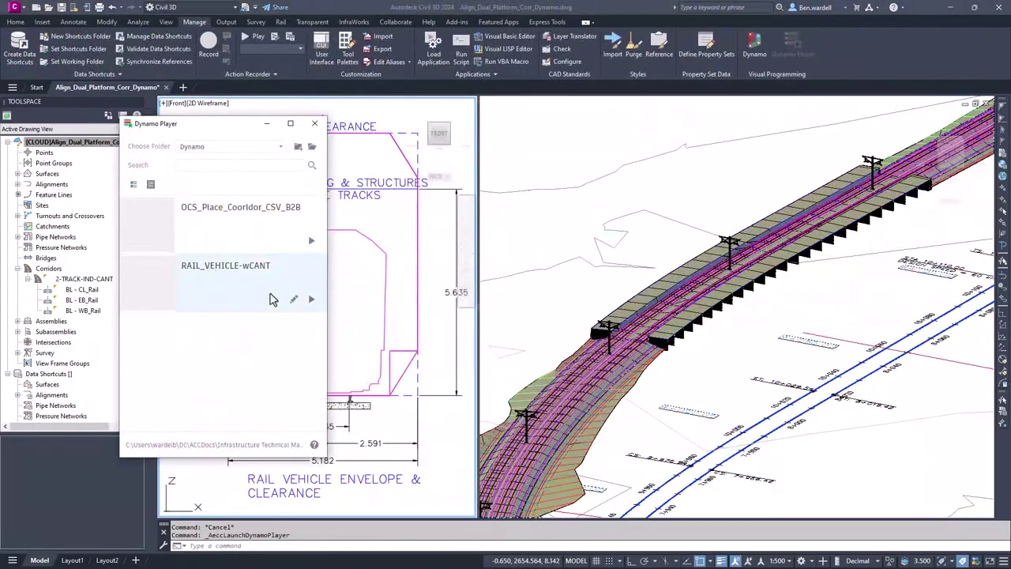
click(293, 305)
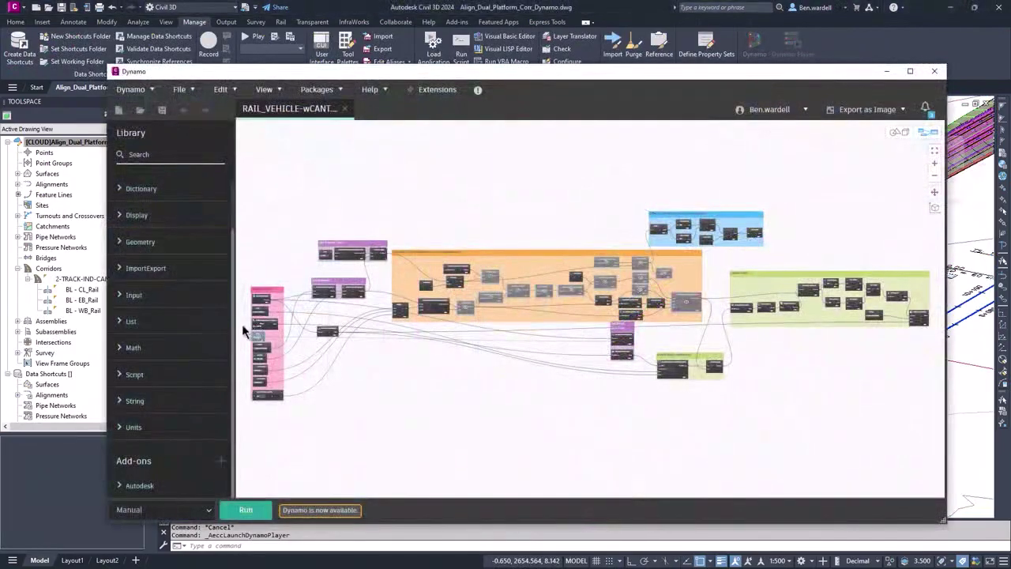
scroll(244, 330, up, 5)
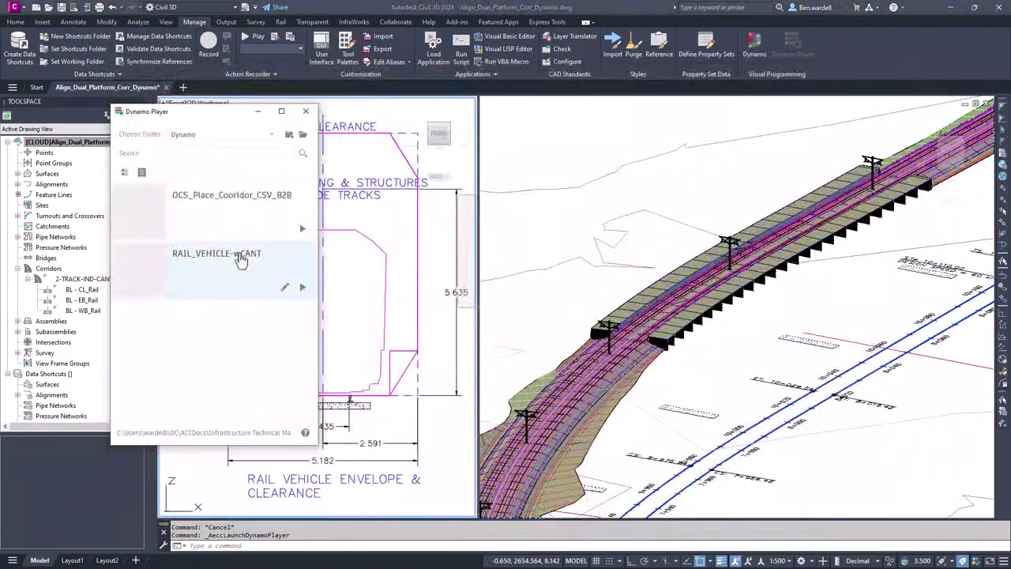
Open the inputs of the RAIL_VEHICLE-wCANT script and check its baseline, corridor, end station and layer fields.
click(241, 260)
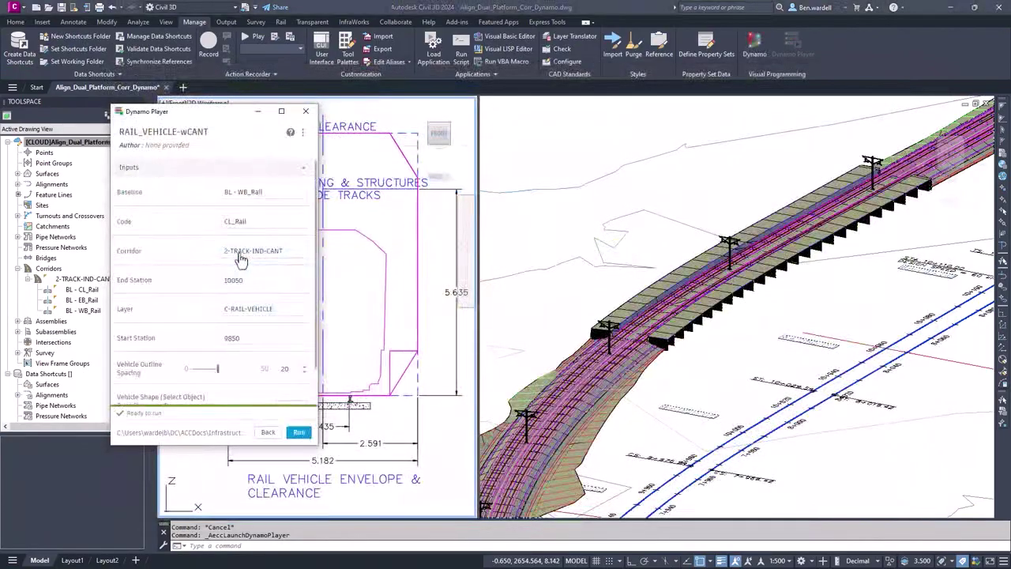
click(270, 194)
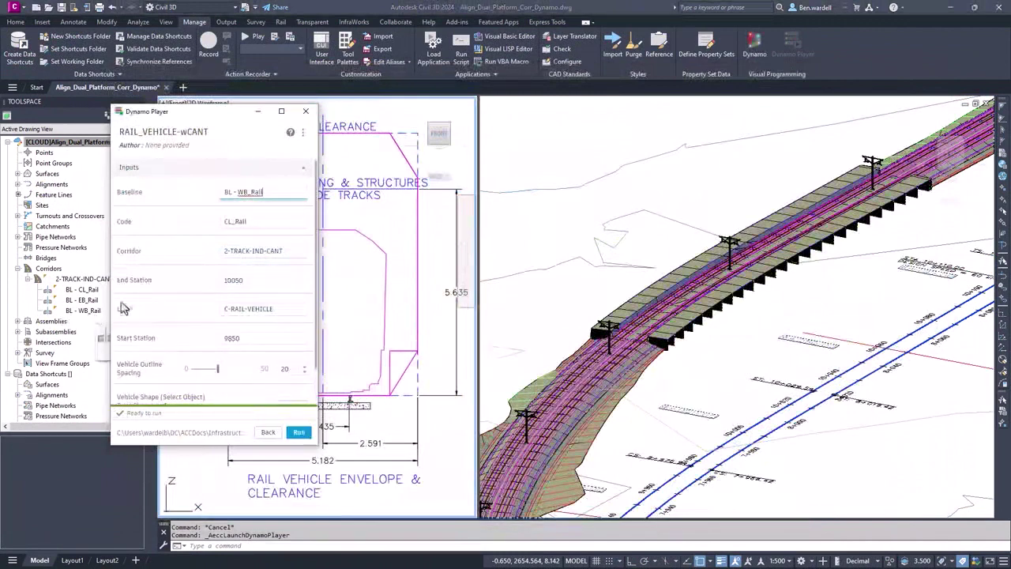
click(290, 251)
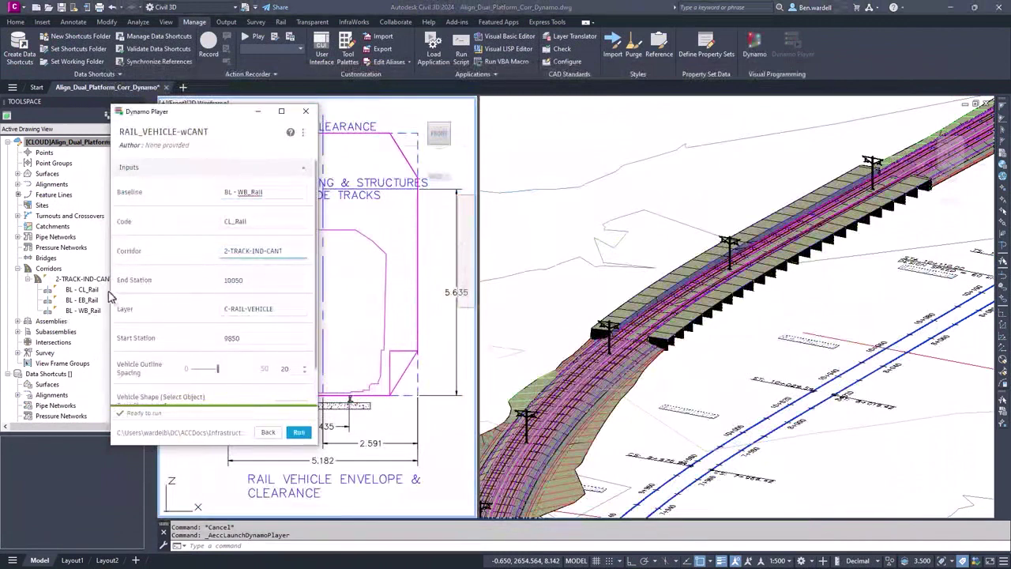
click(260, 282)
click(276, 308)
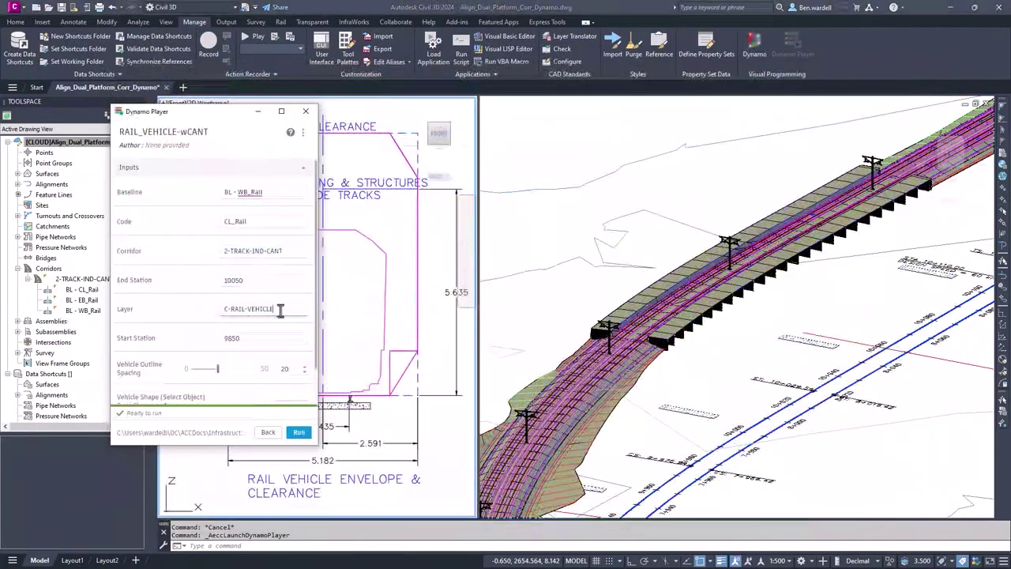
Pick the magenta vehicle outline in the clearance diagram as the script's vehicle shape and run the script for the BL - WB_Rail baseline.
scroll(270, 338, down, 1)
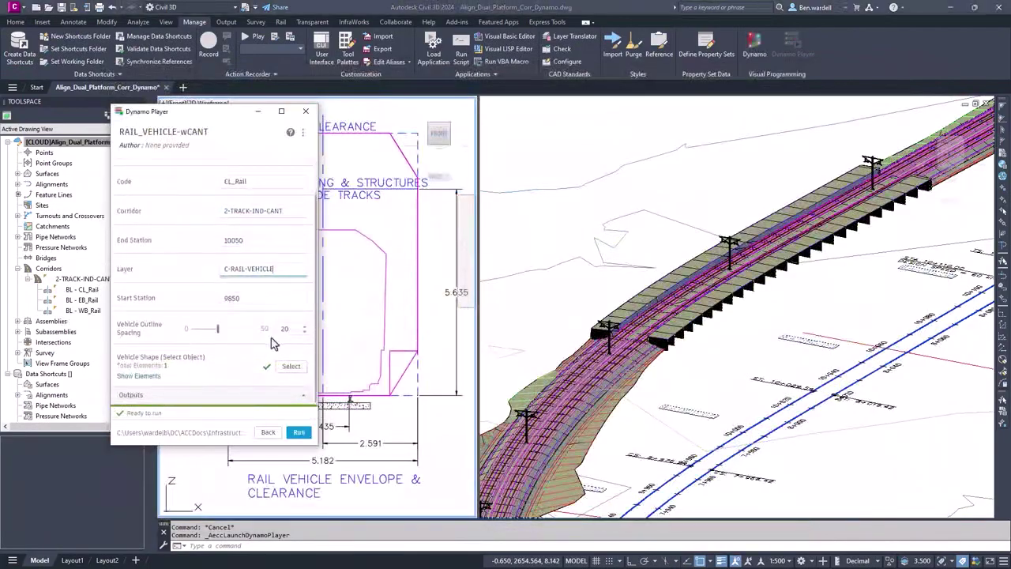
click(291, 365)
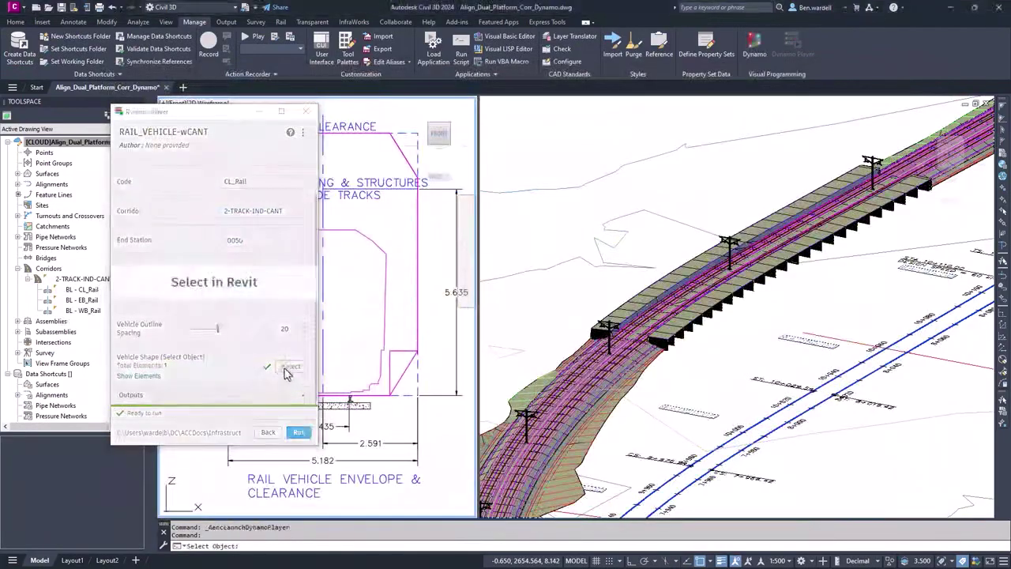
click(384, 305)
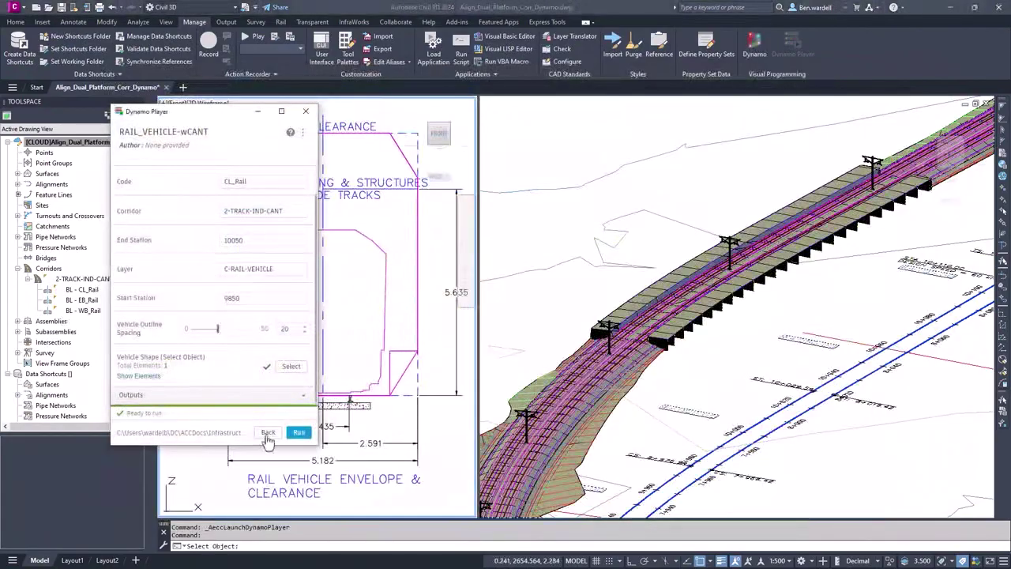
click(299, 434)
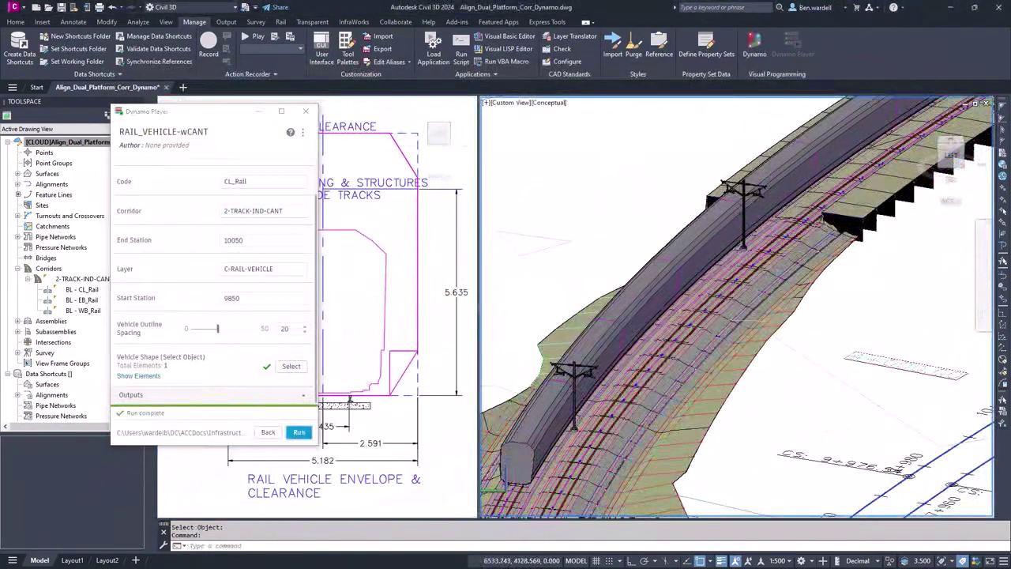
Set the script's baseline to BL - EB_Rail, end station to 8050, start station to 7950 and vehicle outline spacing to 15.
scroll(243, 194, up, 1)
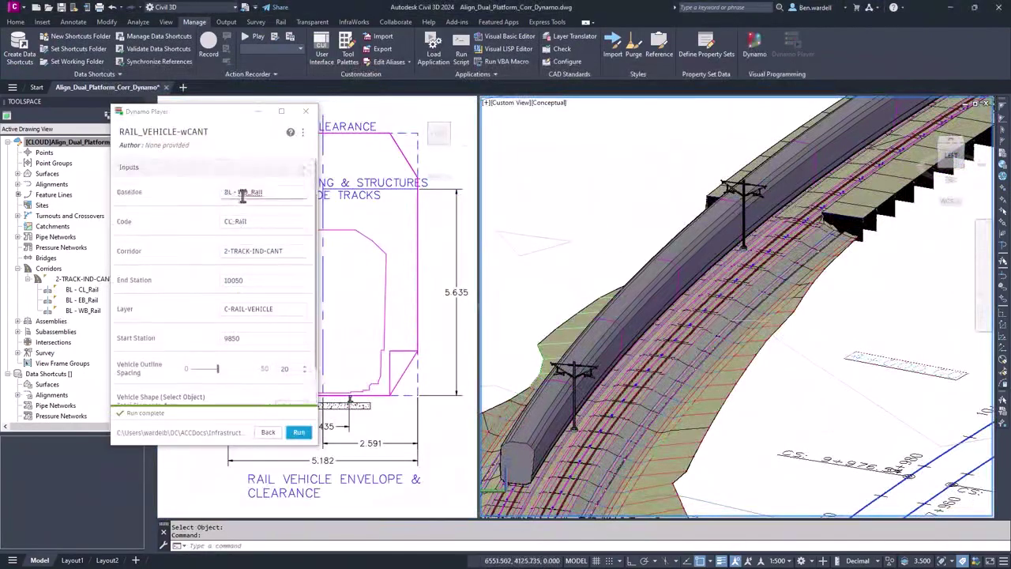
click(243, 194)
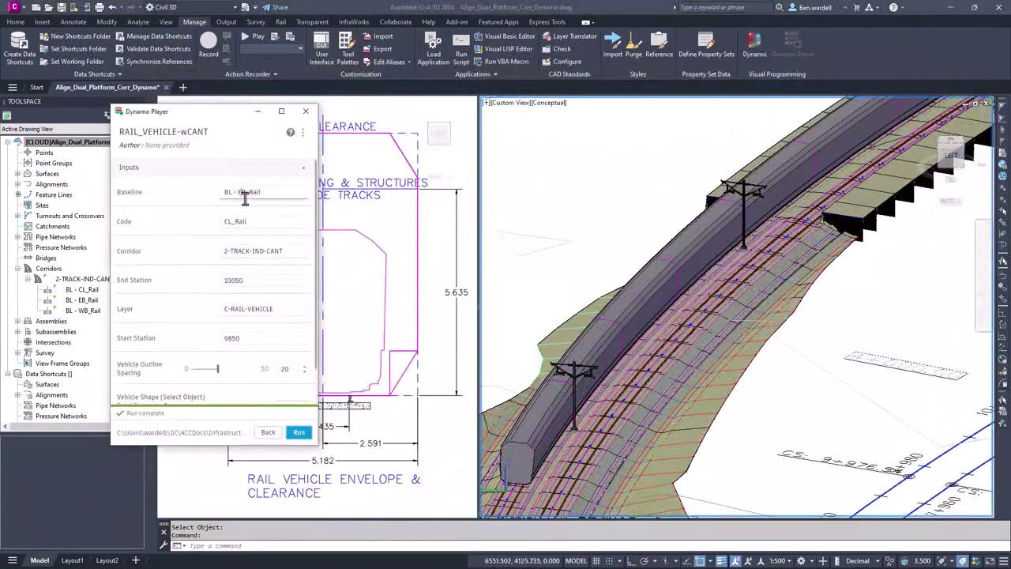
scroll(237, 222, down, 1)
click(233, 241)
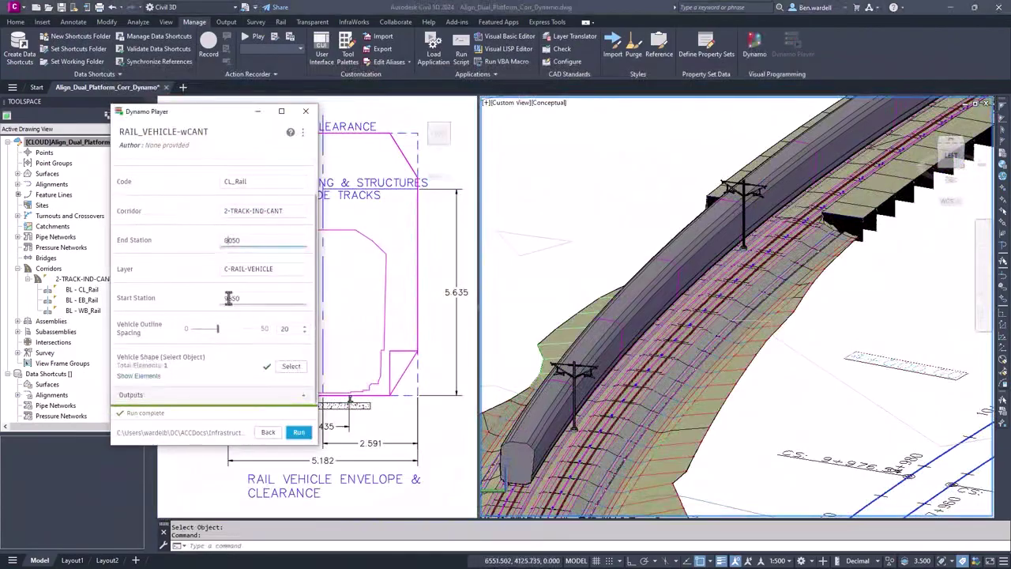
double_click(228, 298)
text(7950)
drag(218, 328, 211, 328)
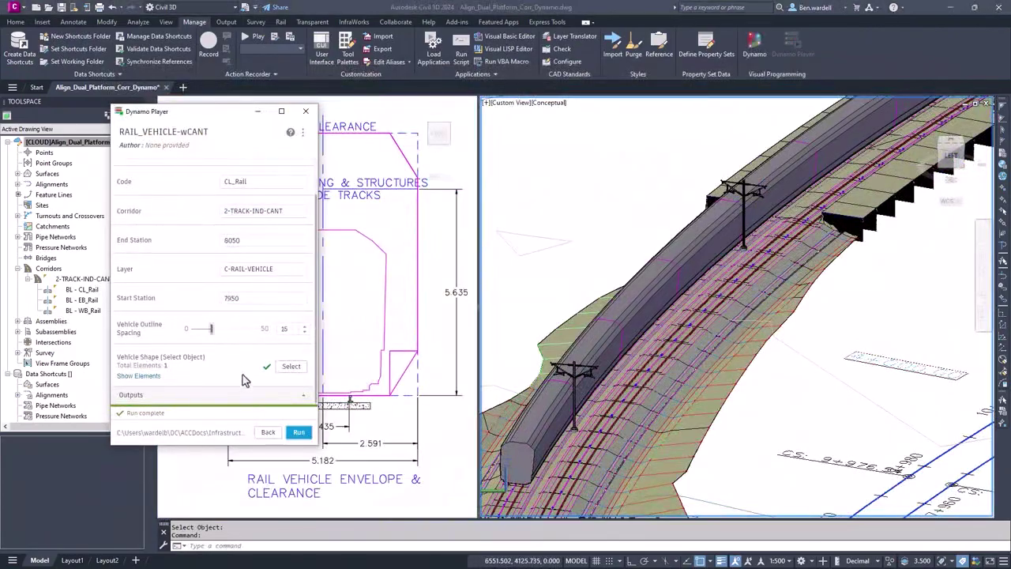
Run the script to generate the vehicle envelope along the eastbound track, and run it again after editing the start station.
click(299, 433)
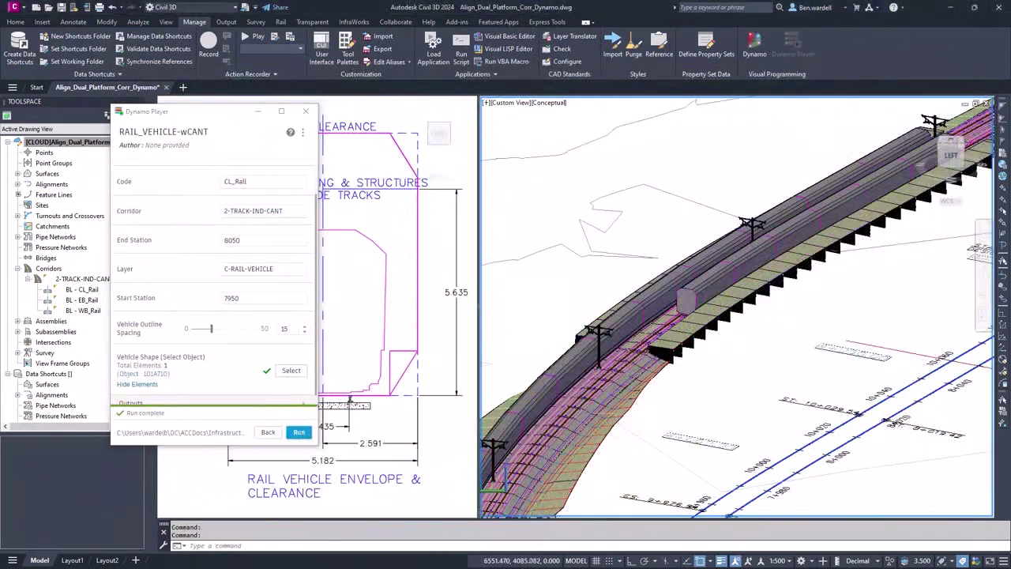
click(230, 298)
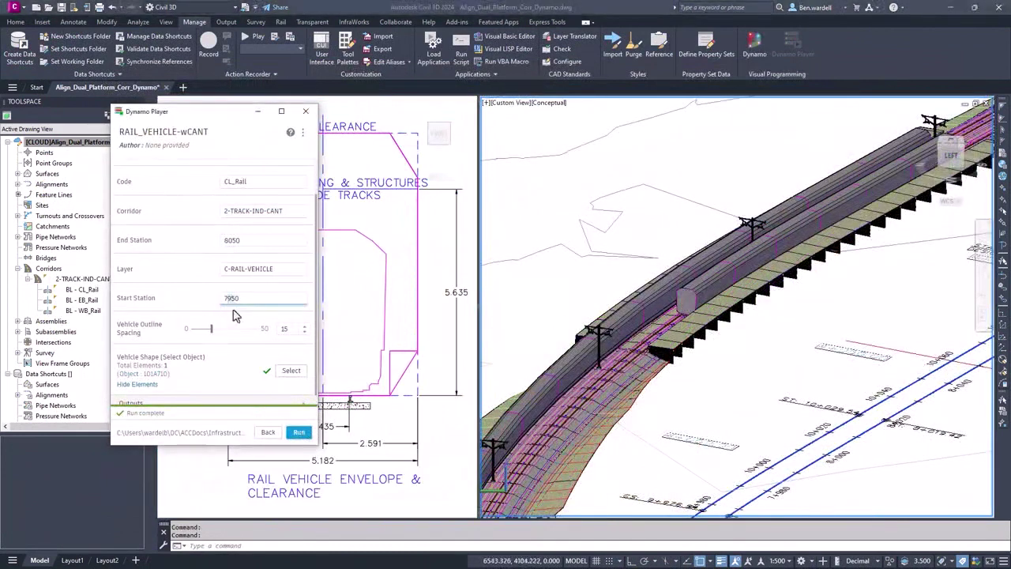
click(298, 432)
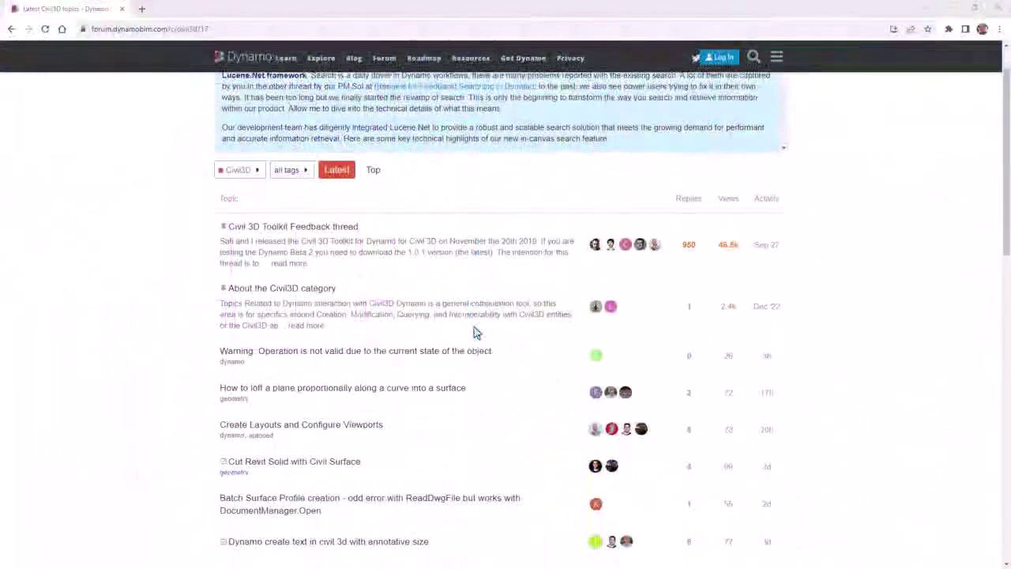
Browse the Civil3D topics on the Dynamo forum in the web browser and read through the Civil 3D Toolkit Feedback thread.
scroll(473, 332, down, 2)
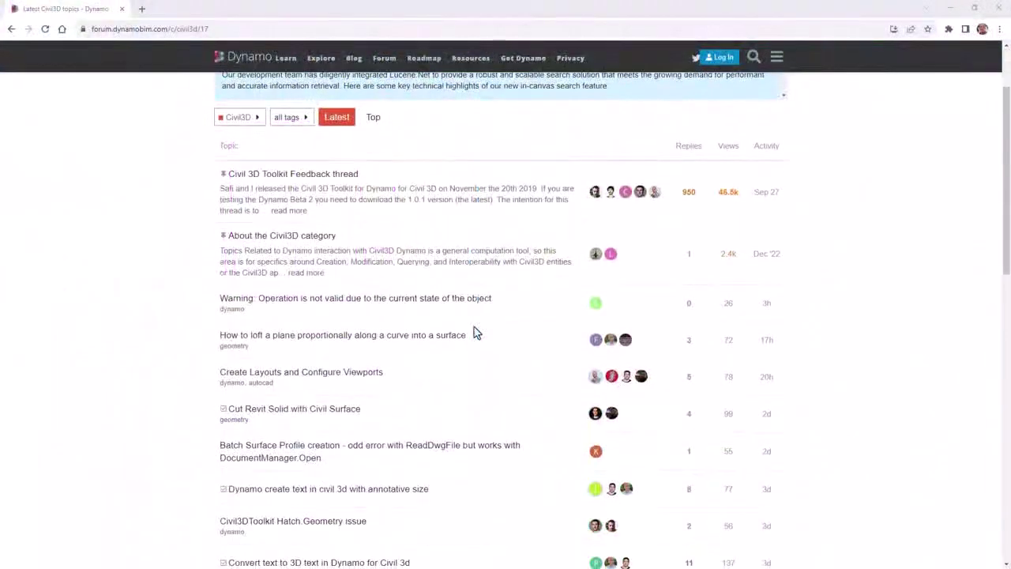
scroll(474, 332, down, 3)
scroll(492, 334, up, 4)
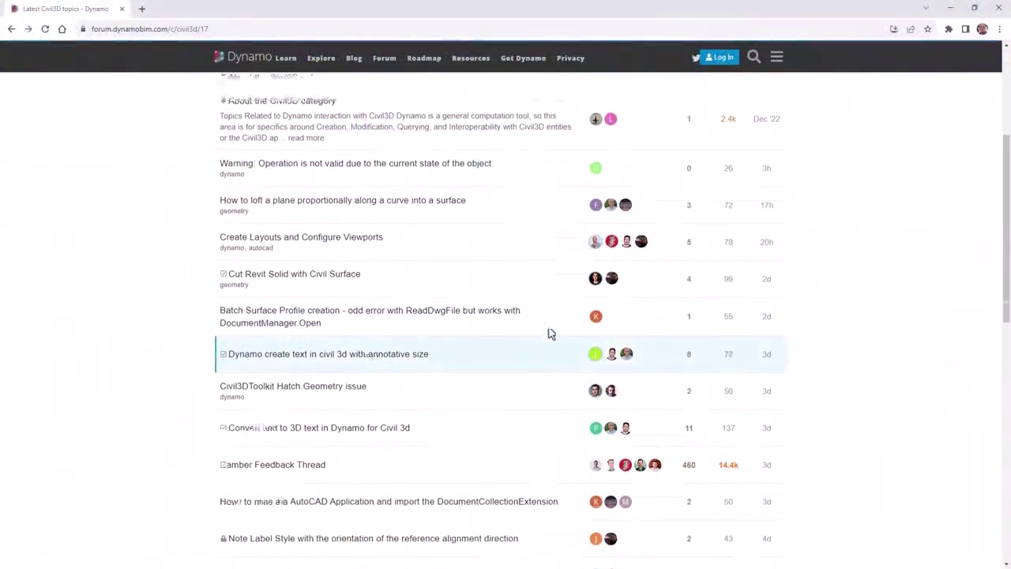
click(345, 280)
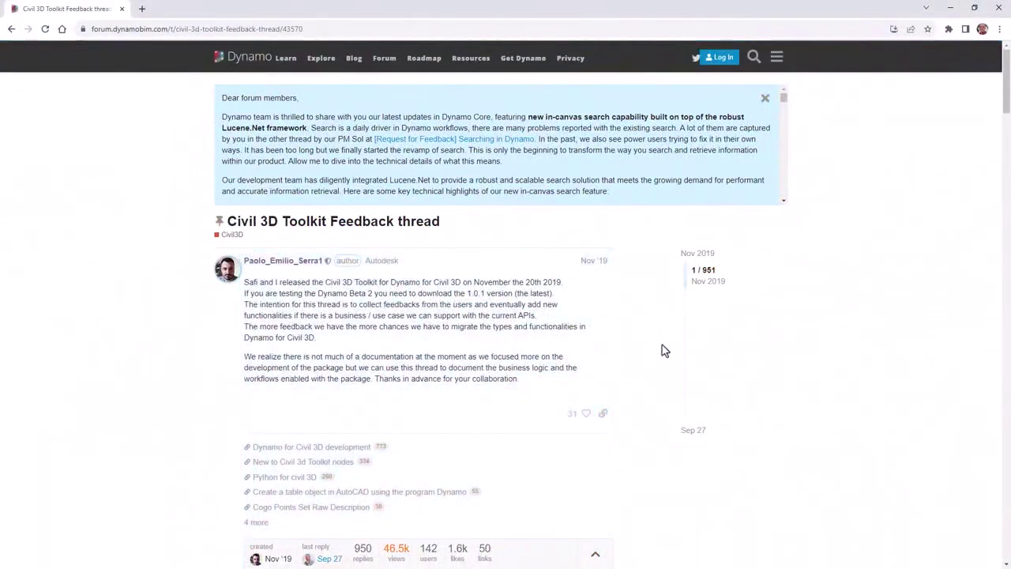
scroll(663, 351, down, 6)
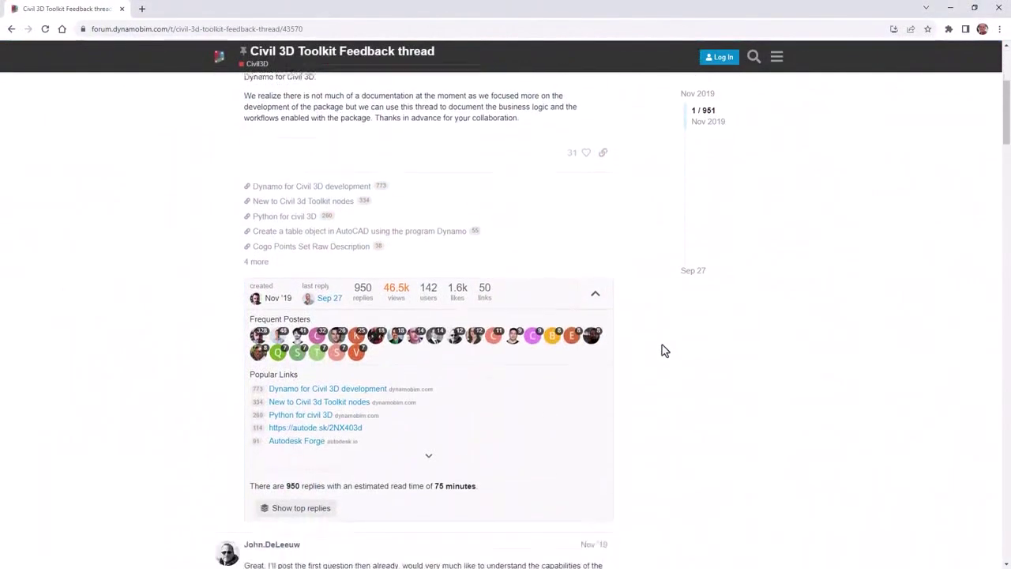
scroll(664, 351, down, 4)
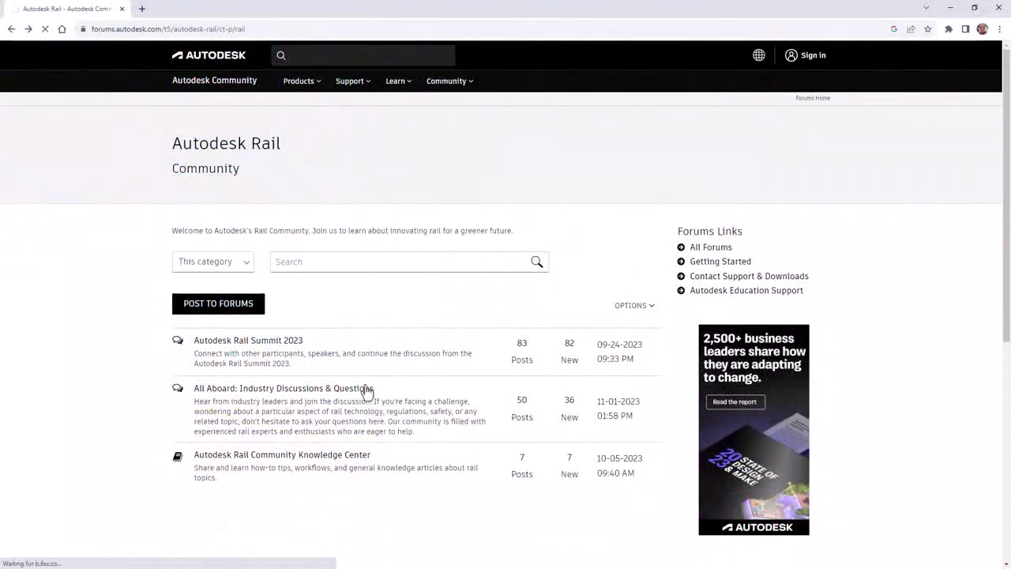
Open the All Aboard: Industry Discussions & Questions board in the Autodesk Rail community and look through its topics.
click(368, 389)
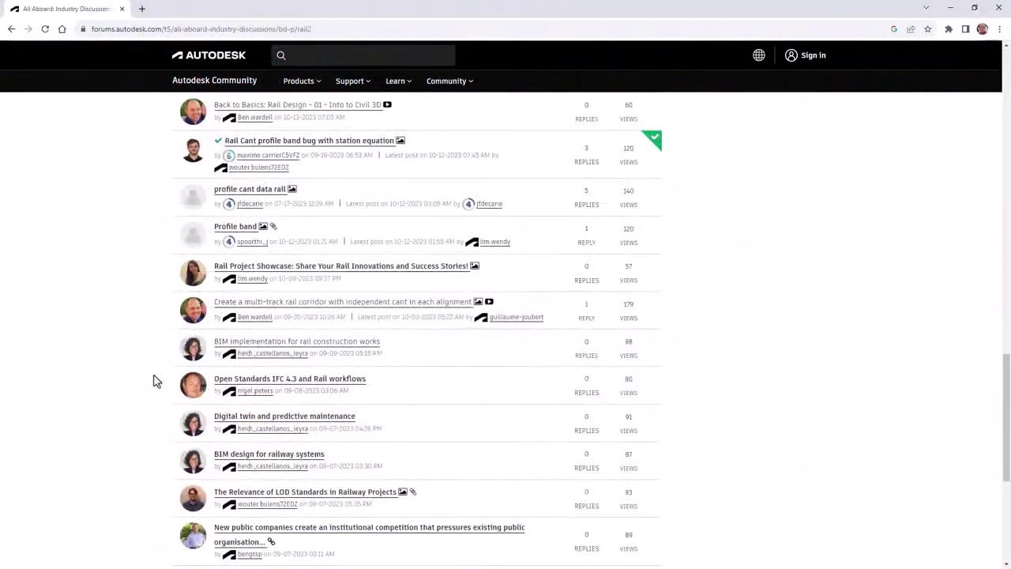
scroll(155, 381, down, 1)
scroll(155, 381, down, 1)
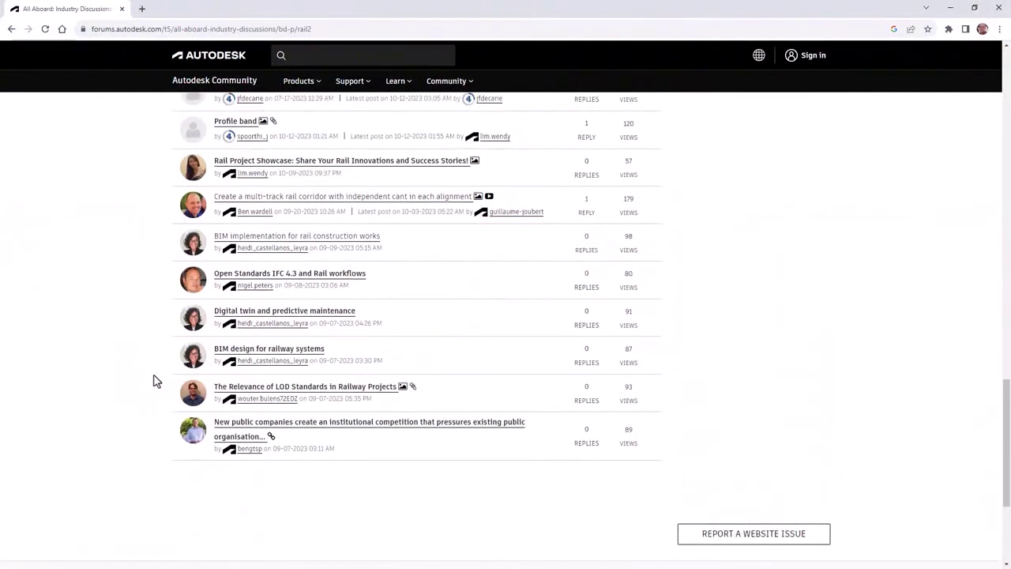